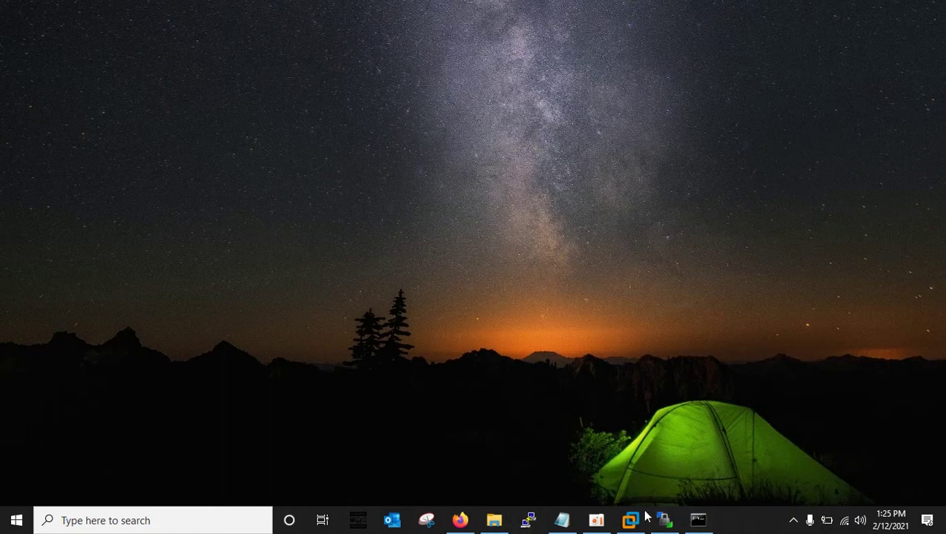
Review the earlier 0%-loss ping to 192.168.10.9, then bring up the EVE-NG VM console.
click(697, 521)
drag(540, 97, 557, 80)
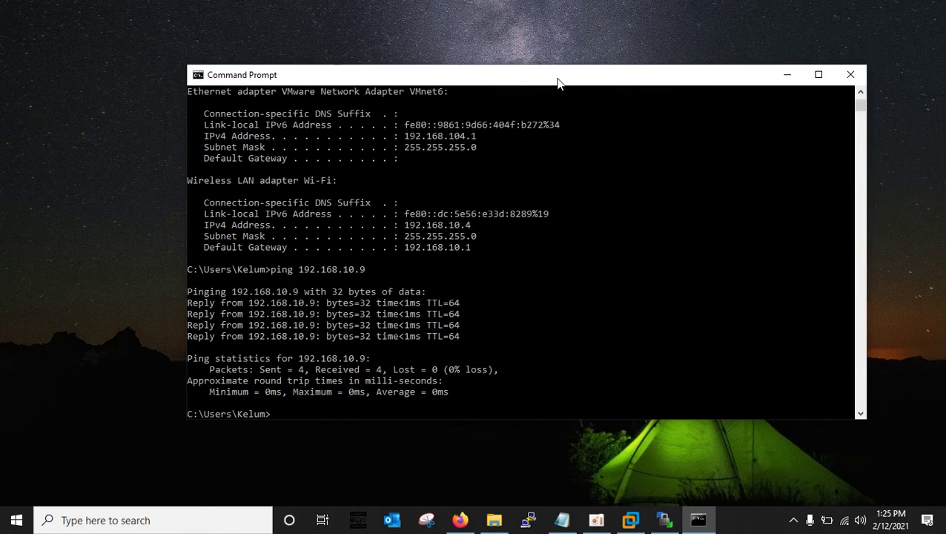
scroll(391, 376, up, 2)
scroll(391, 376, up, 8)
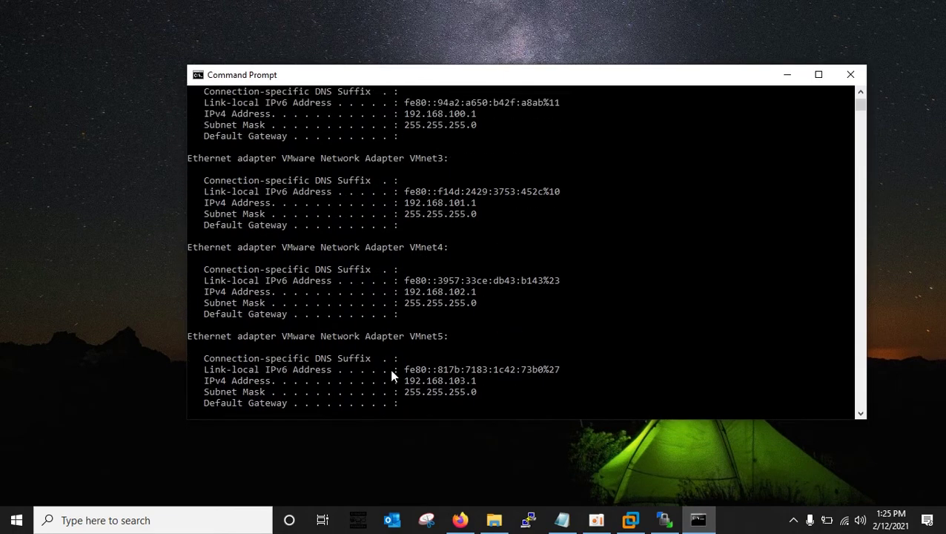
scroll(391, 376, down, 1)
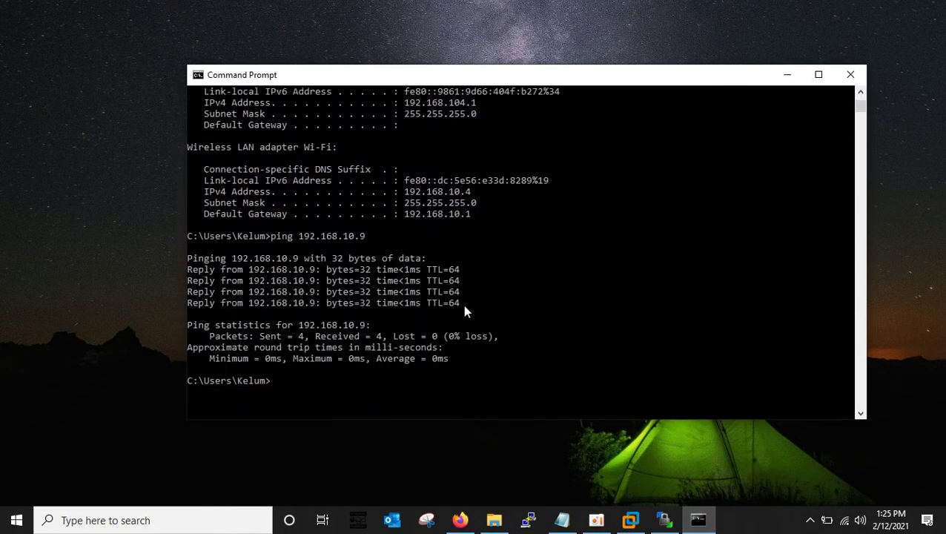
scroll(426, 306, up, 3)
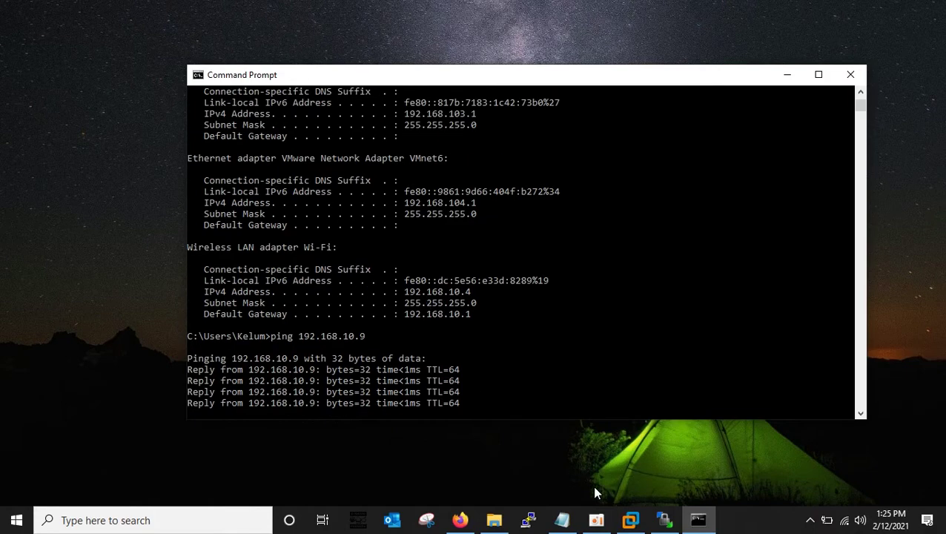
click(629, 520)
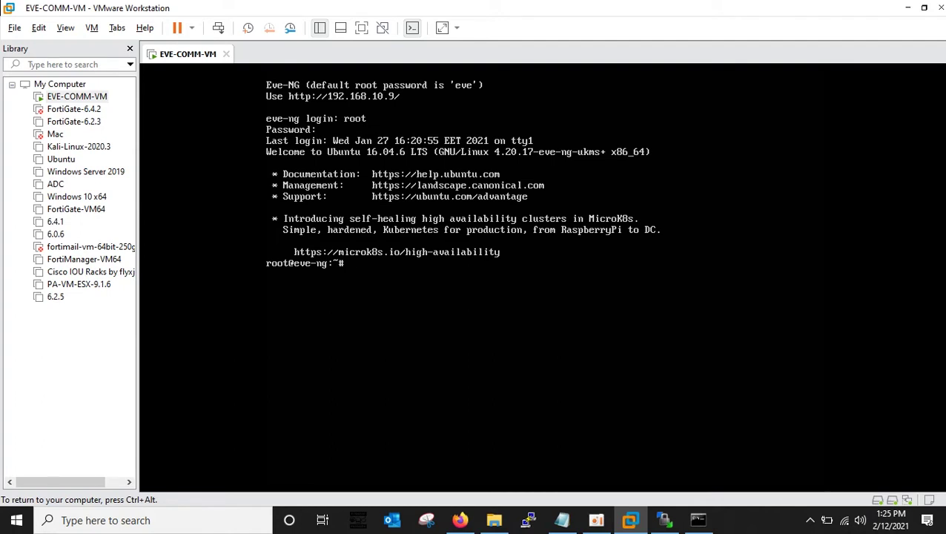
Release the VM with Ctrl+Alt, minimize Command Prompt, and restore the WinSCP window.
key(ctrl+alt)
click(698, 520)
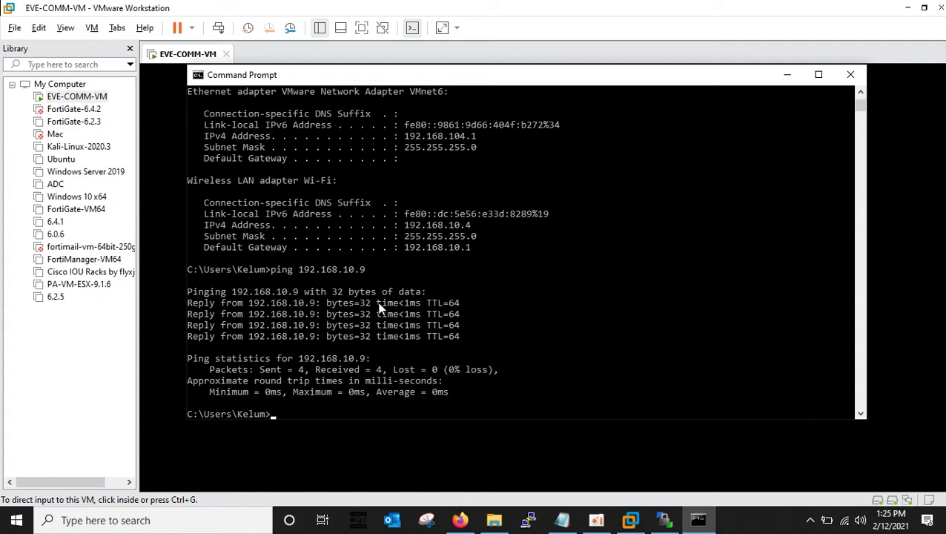
click(786, 74)
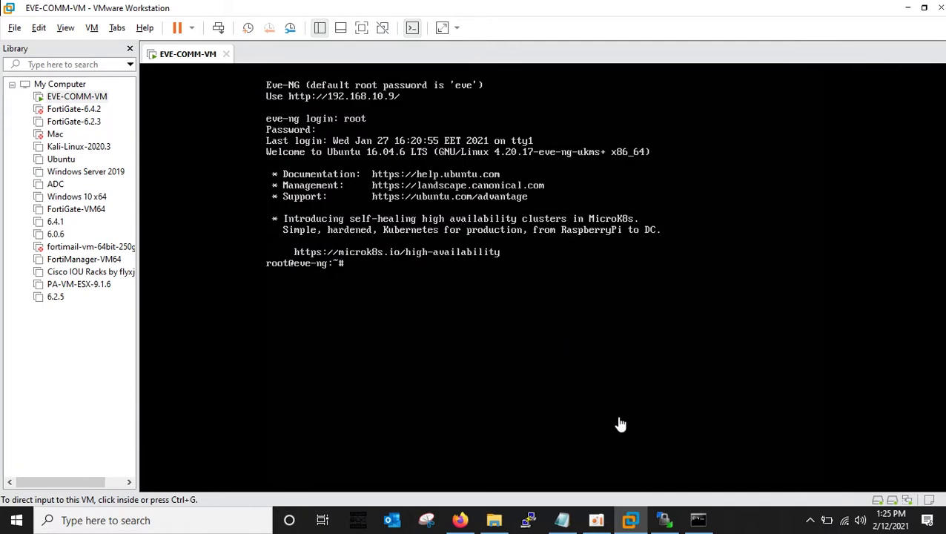
click(665, 521)
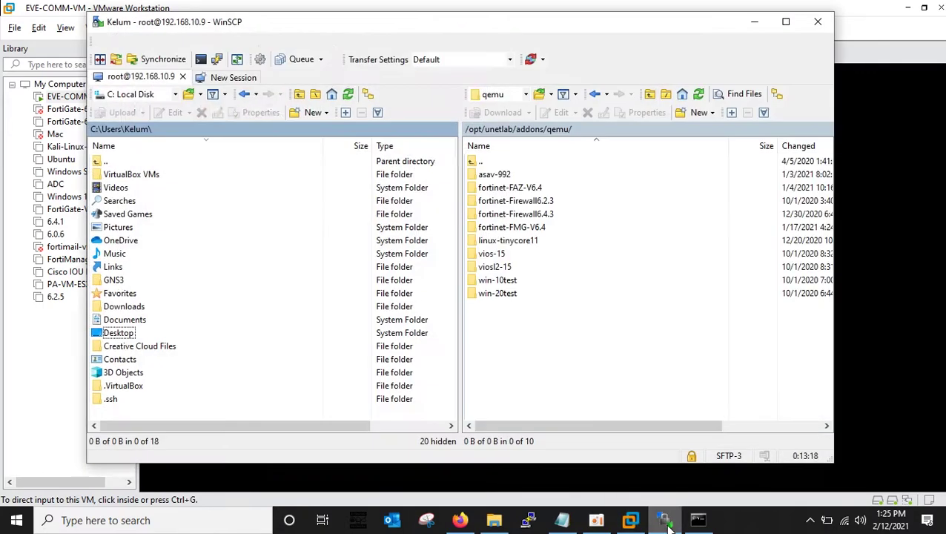
click(908, 8)
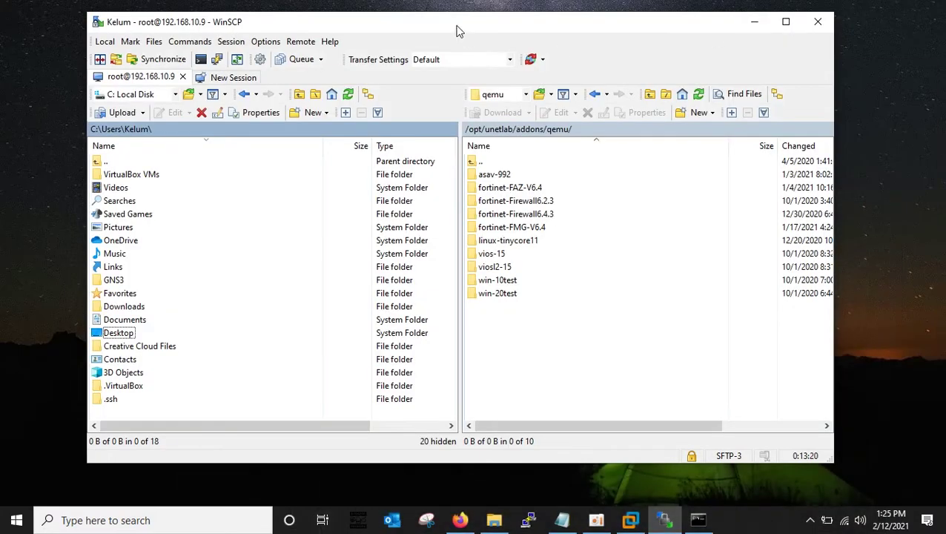
drag(457, 29, 532, 25)
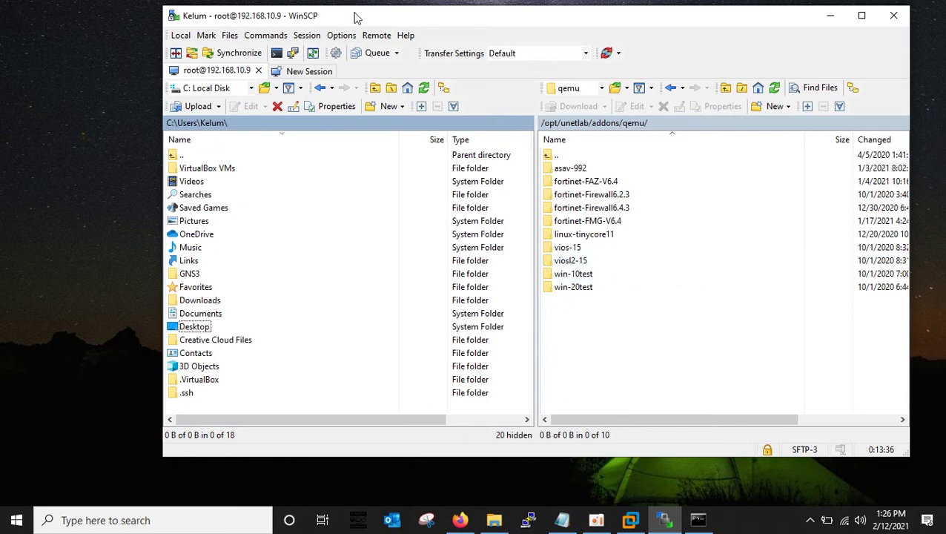
drag(354, 16, 312, 20)
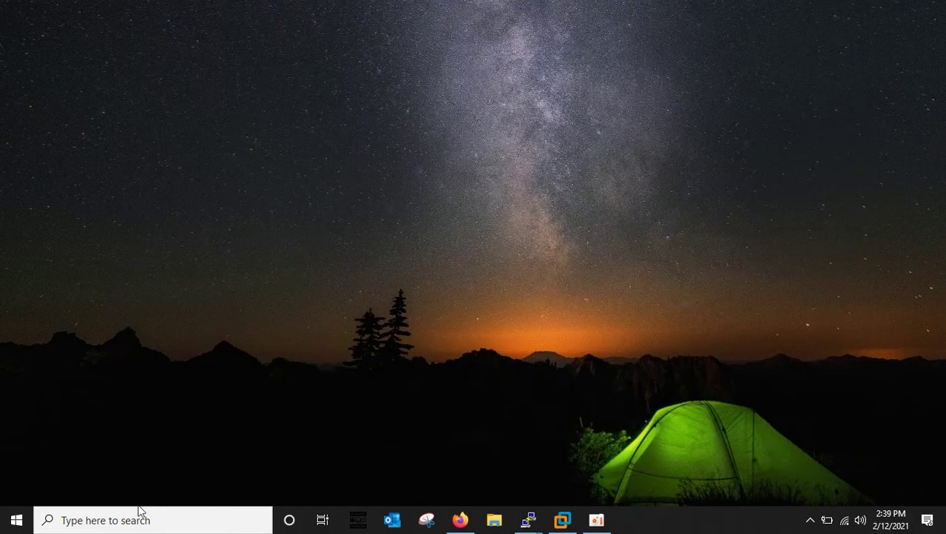
click(139, 512)
Launch WinSCP and check the EVE-NG console for the server address.
text(wins)
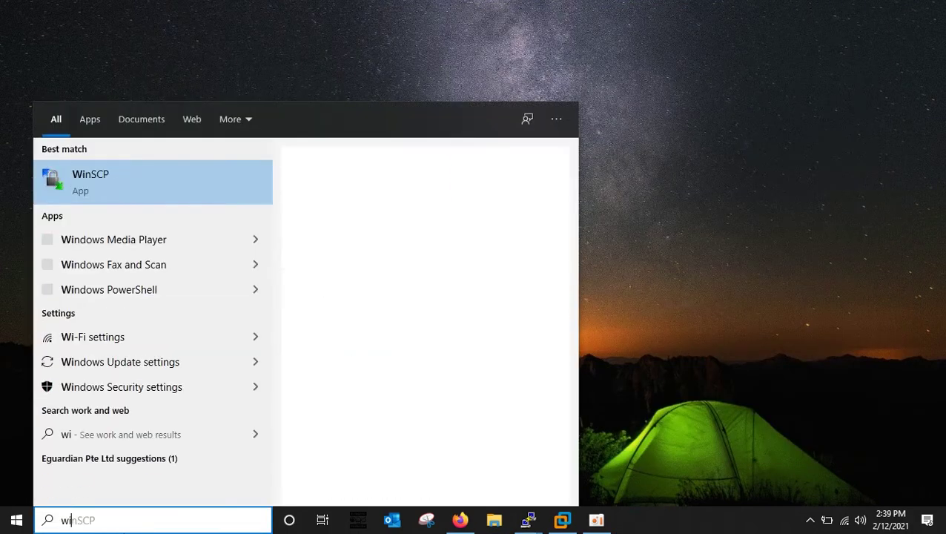
click(118, 183)
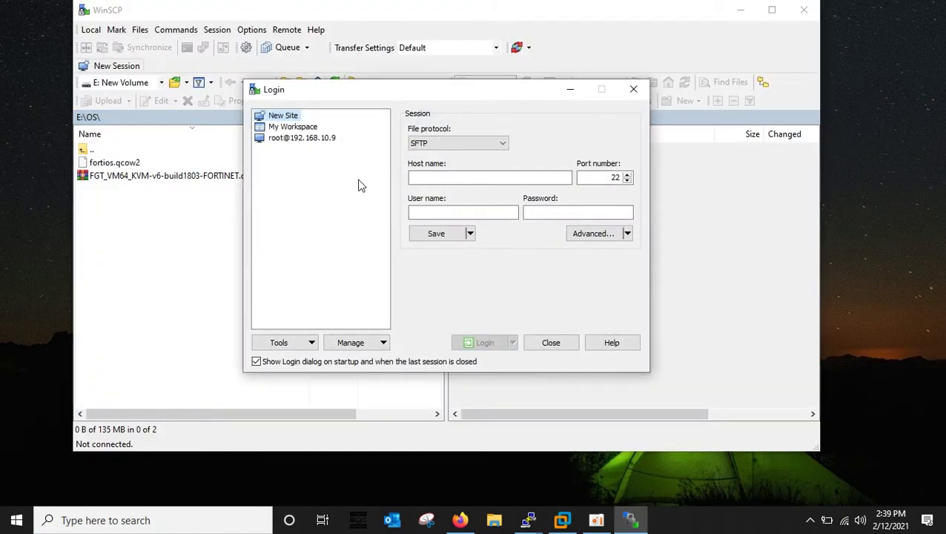
click(437, 180)
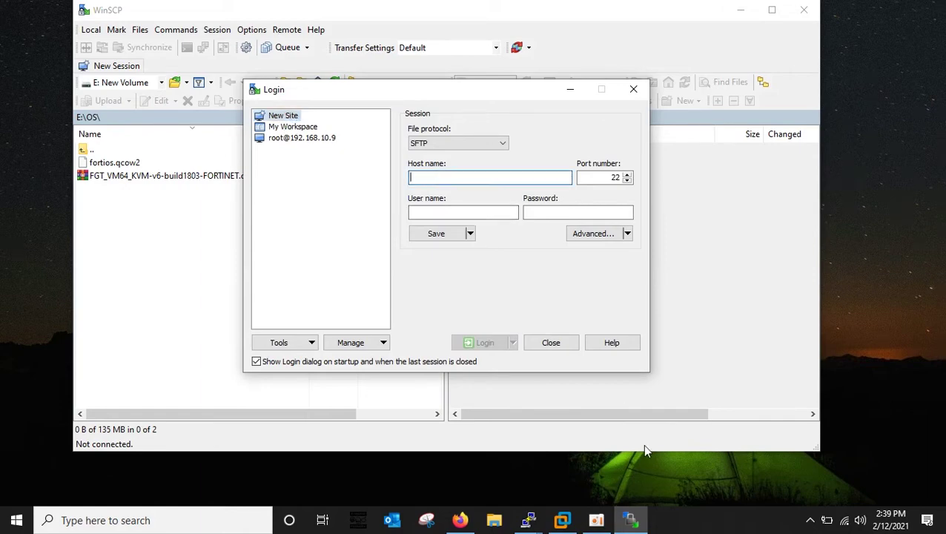
click(561, 521)
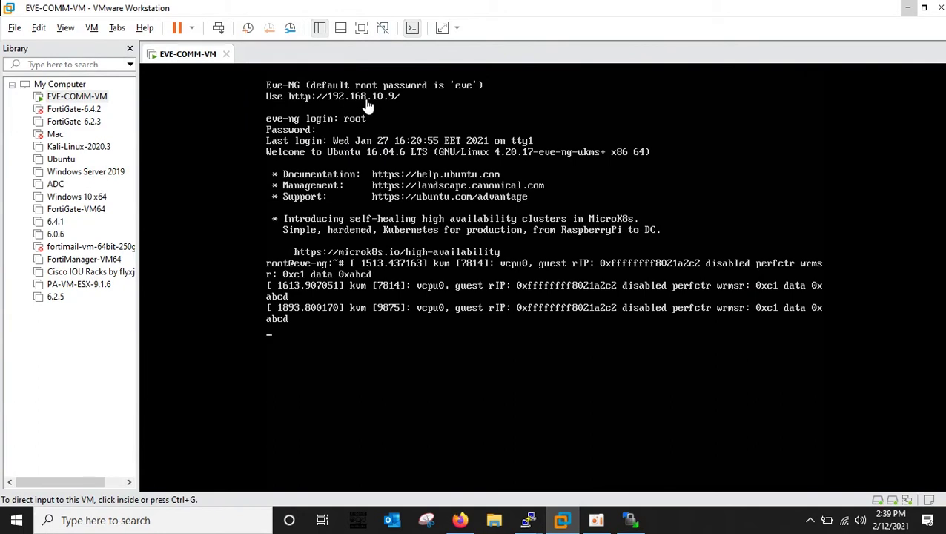
click(908, 8)
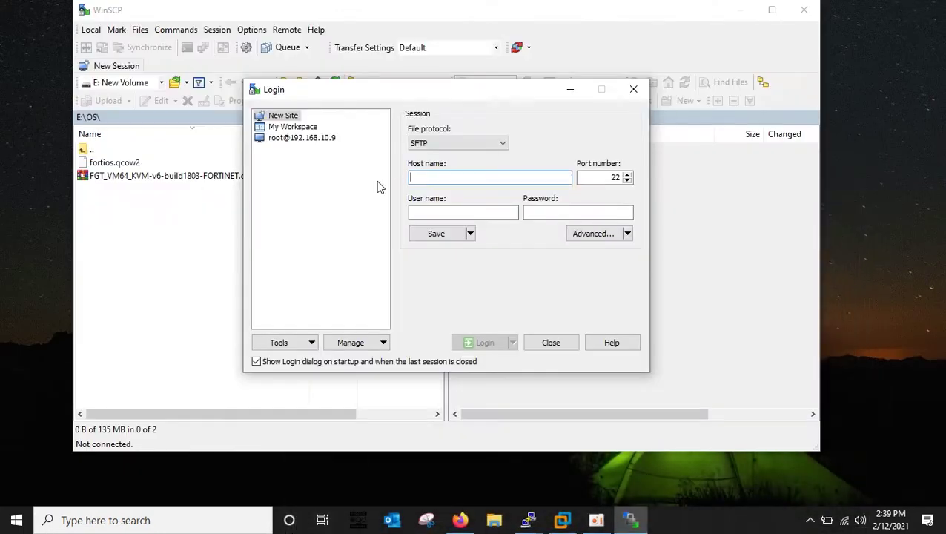
Enter host 192.168.10.9, user root and the account password in the Login dialog.
click(446, 176)
text(1)
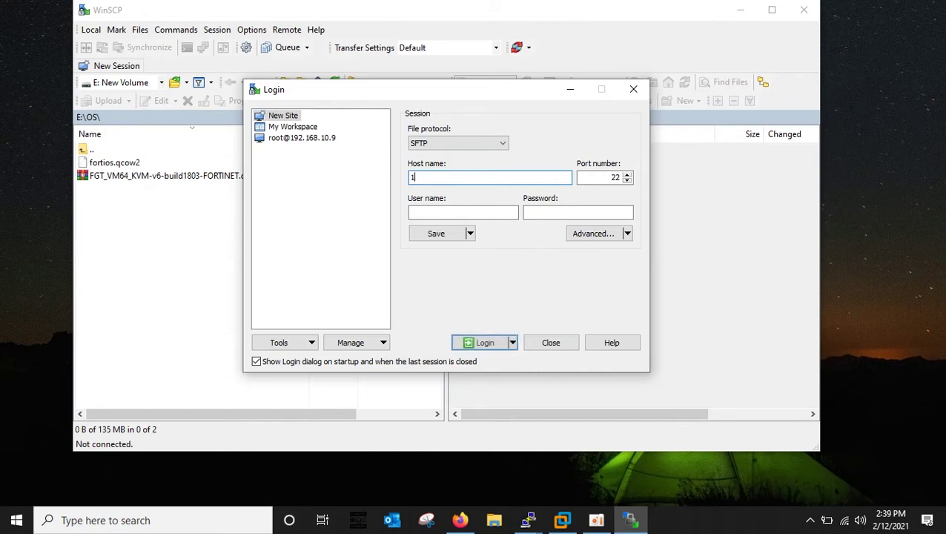
text(92.168.)
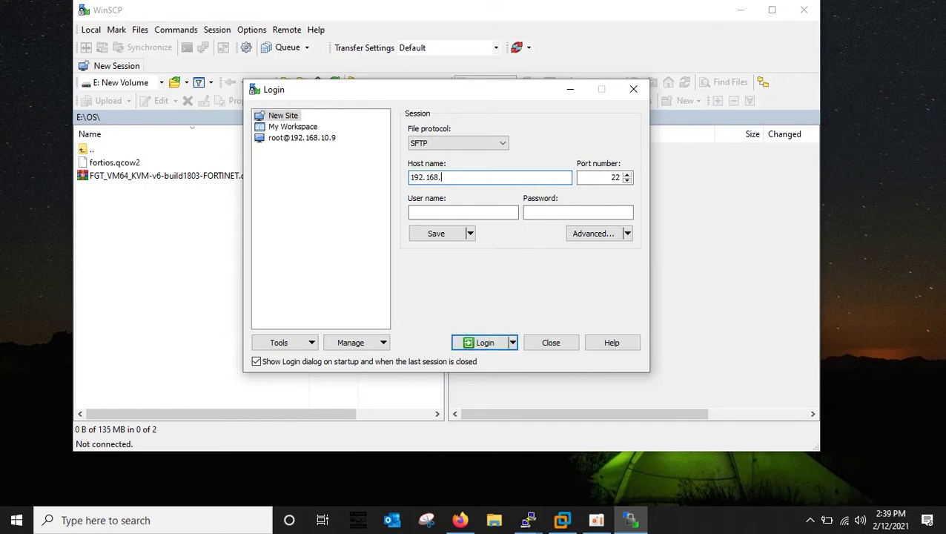
text(10.9)
click(435, 213)
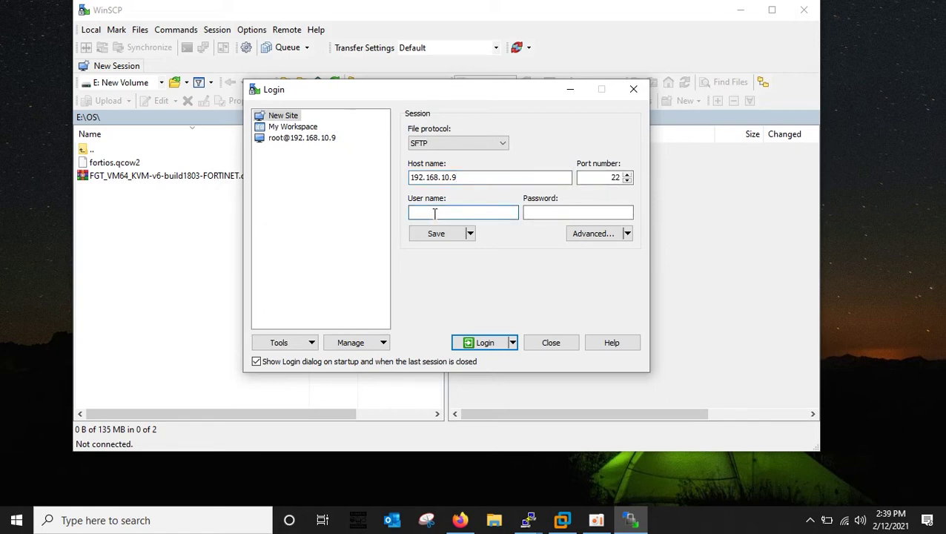
text(root)
click(530, 212)
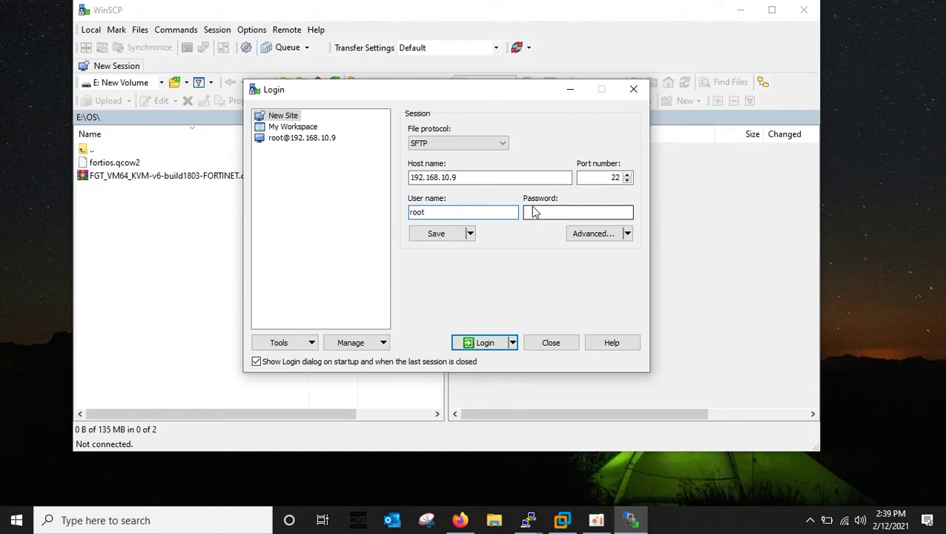
text(123)
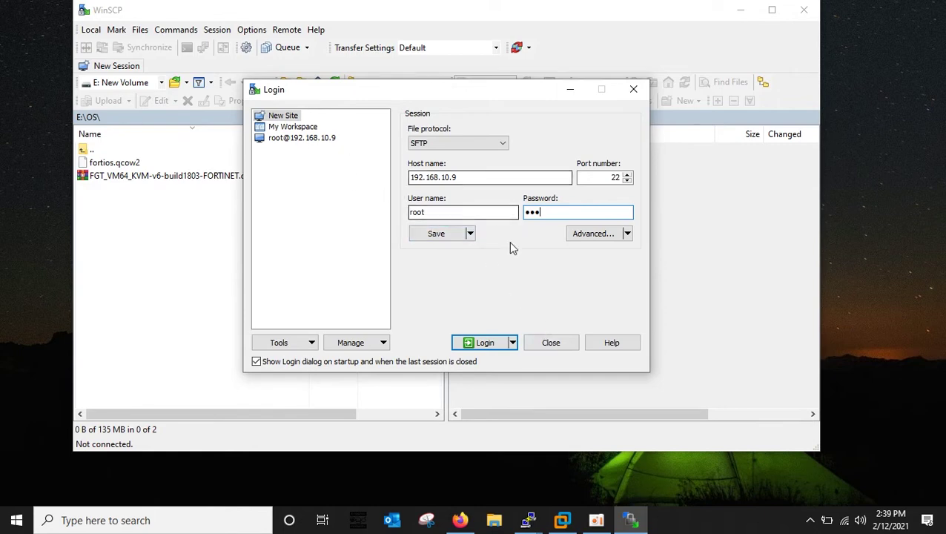
Log in to the saved EVE-NG site, supplying the password when prompted.
click(324, 140)
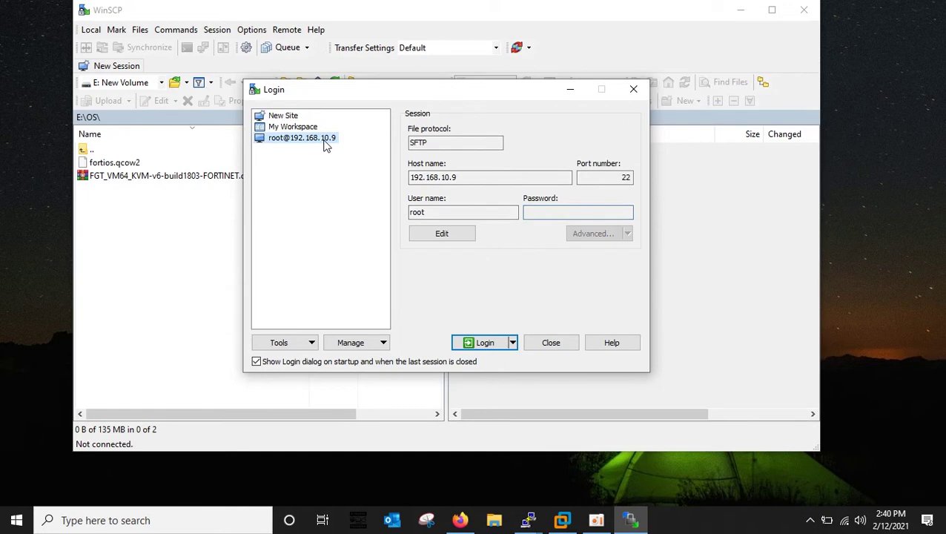
click(469, 346)
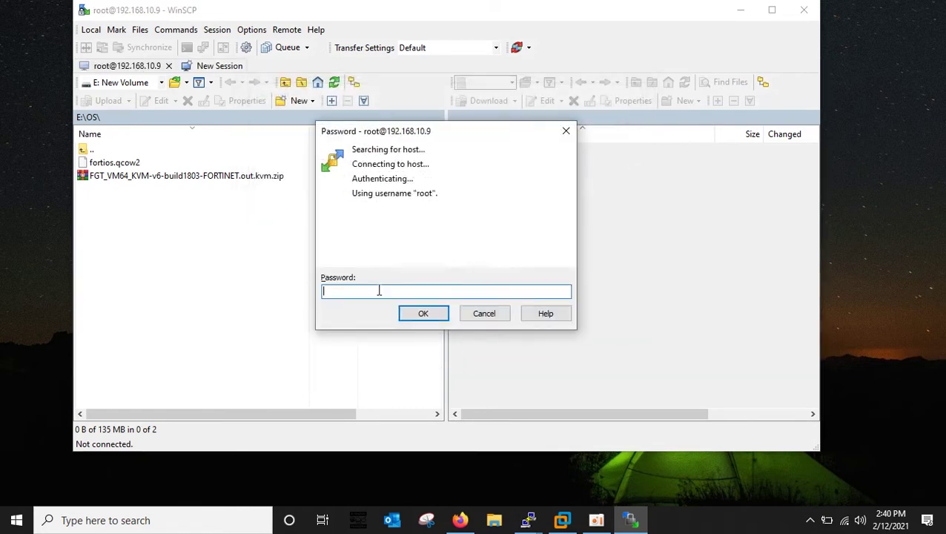
text(pas)
click(404, 317)
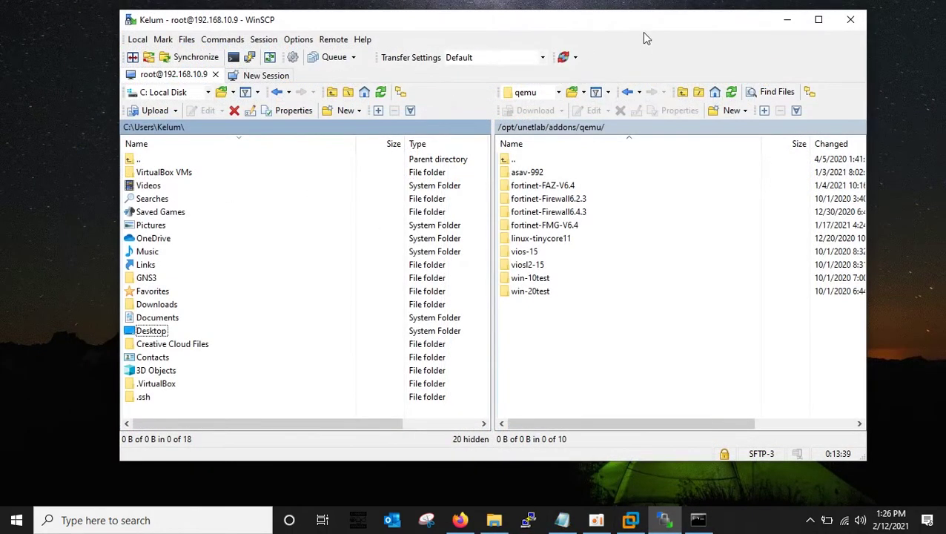
Open the New > Directory dialog from the remote qemu folder's context menu.
drag(637, 26, 628, 23)
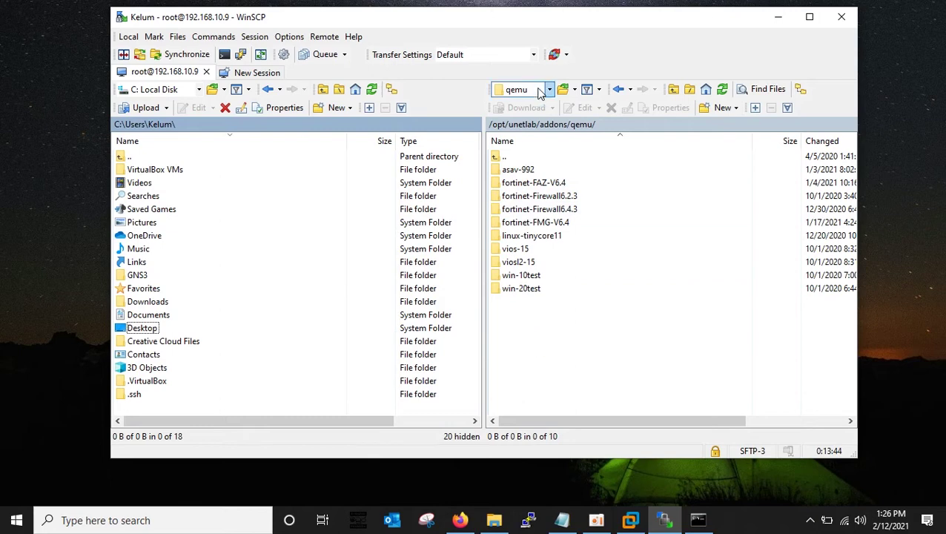
drag(469, 28, 444, 25)
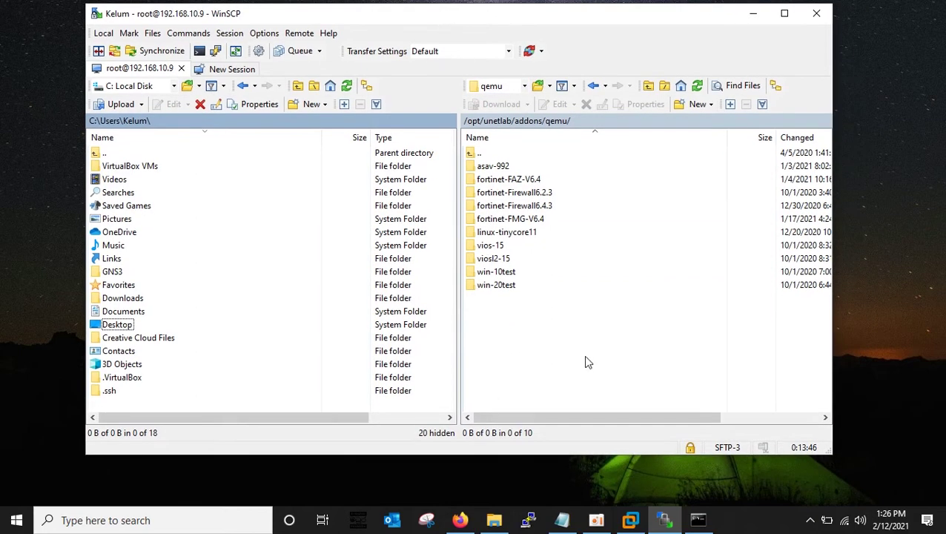
right_click(494, 337)
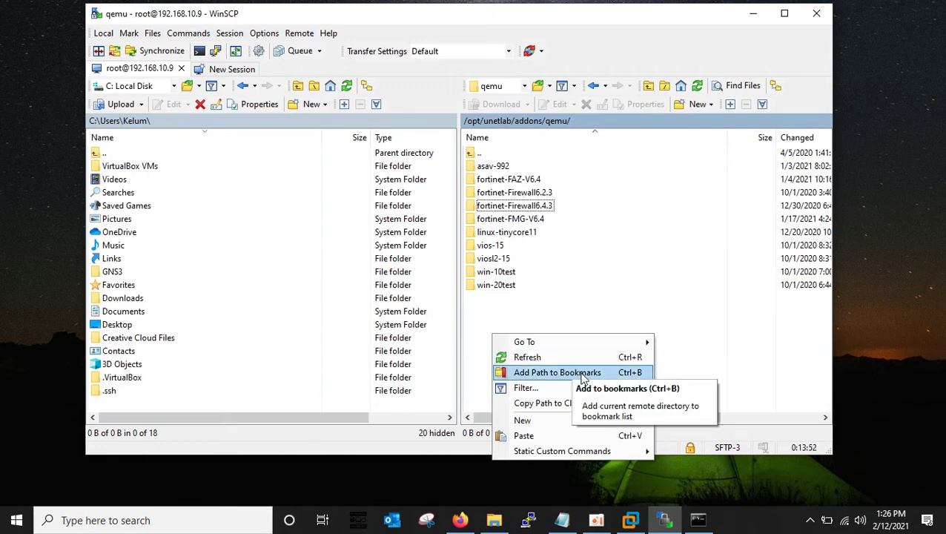
mouse_move(591, 345)
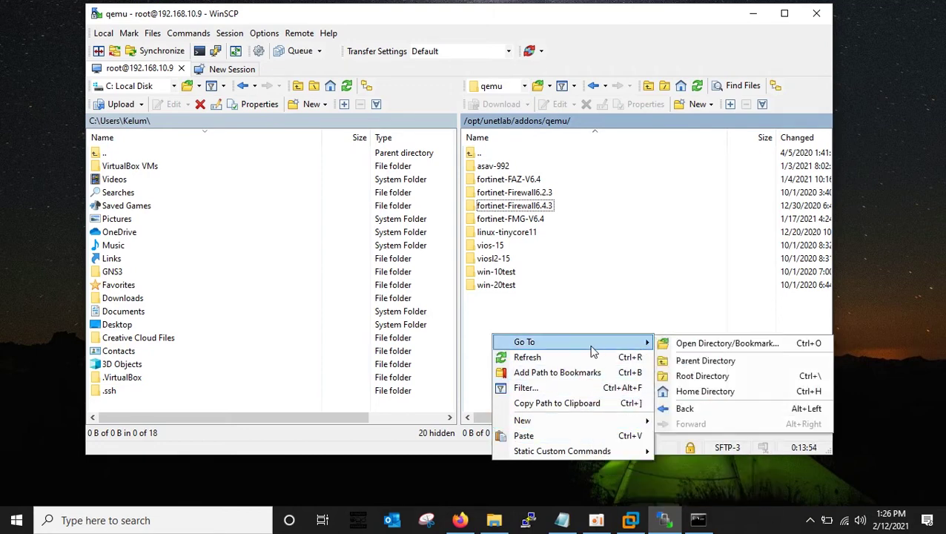
key(Escape)
right_click(493, 332)
mouse_move(582, 415)
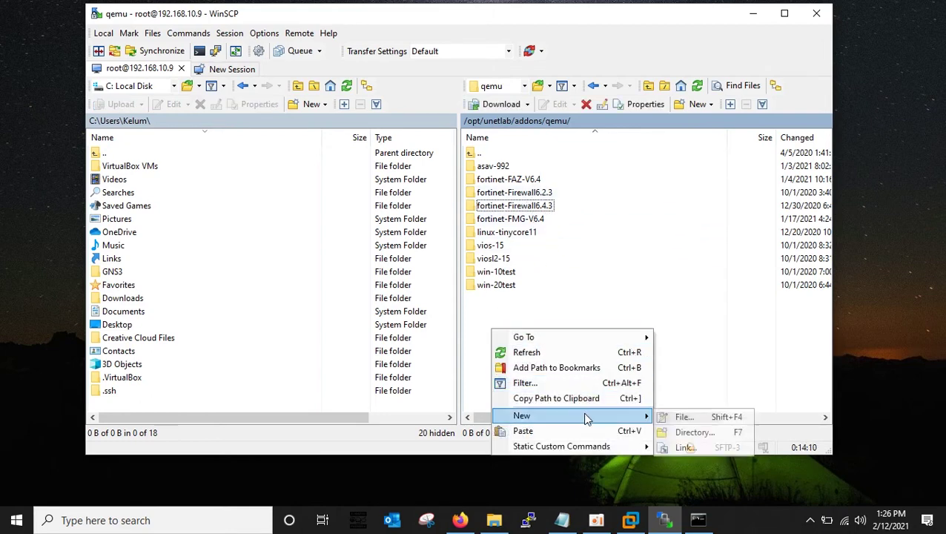
click(687, 432)
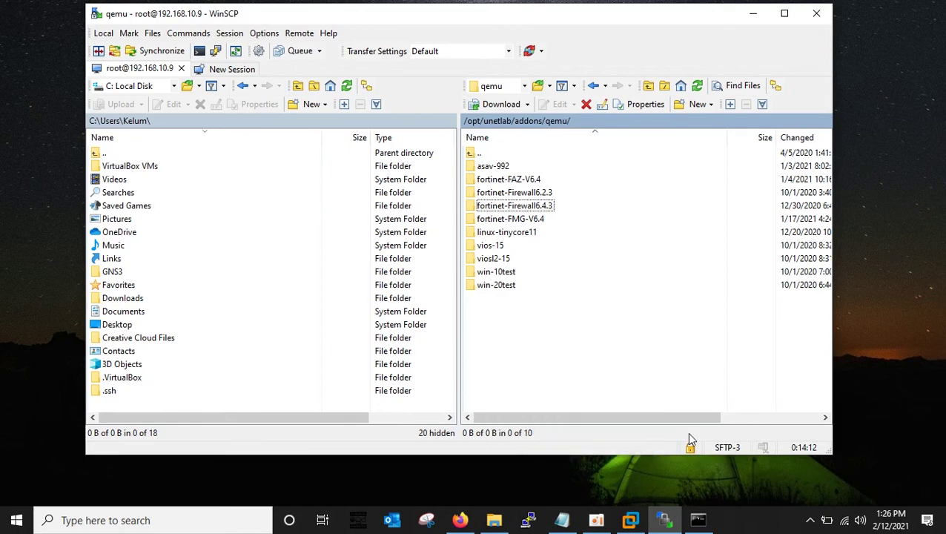
Create fortinet-Firewall6.4.4 with 7777 permissions: Set UID, Set GID, group/others write, sticky bit.
drag(432, 142, 673, 101)
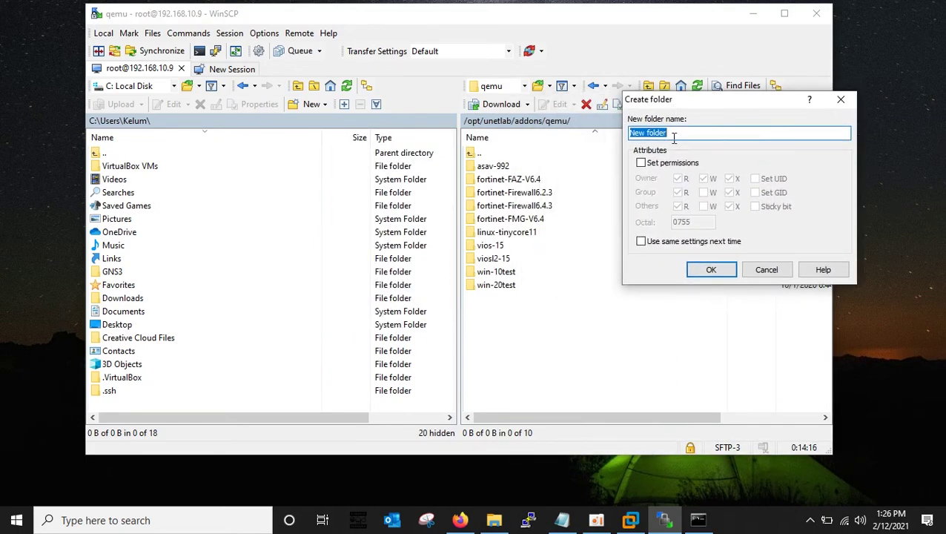
text(fortinet-Firewall)
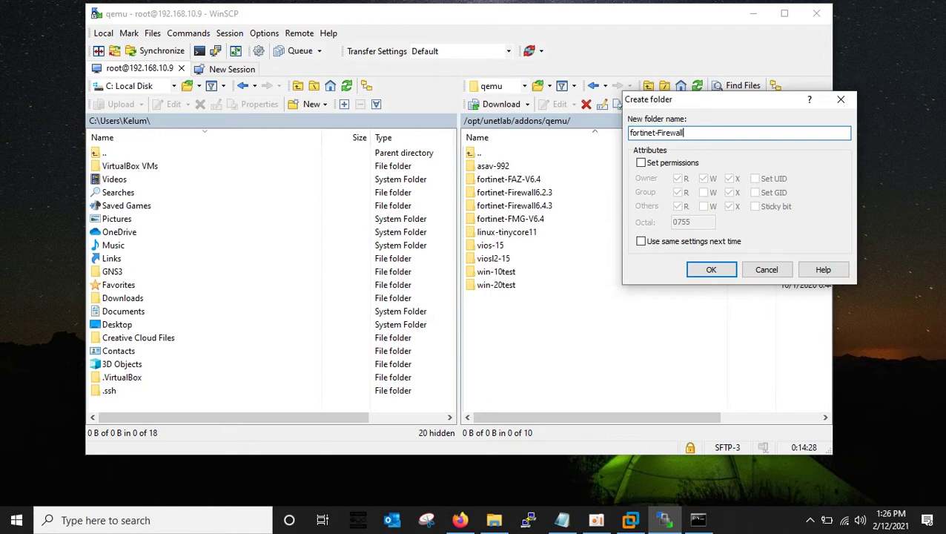
text(6)
text(.)
text(2.)
drag(697, 108, 645, 102)
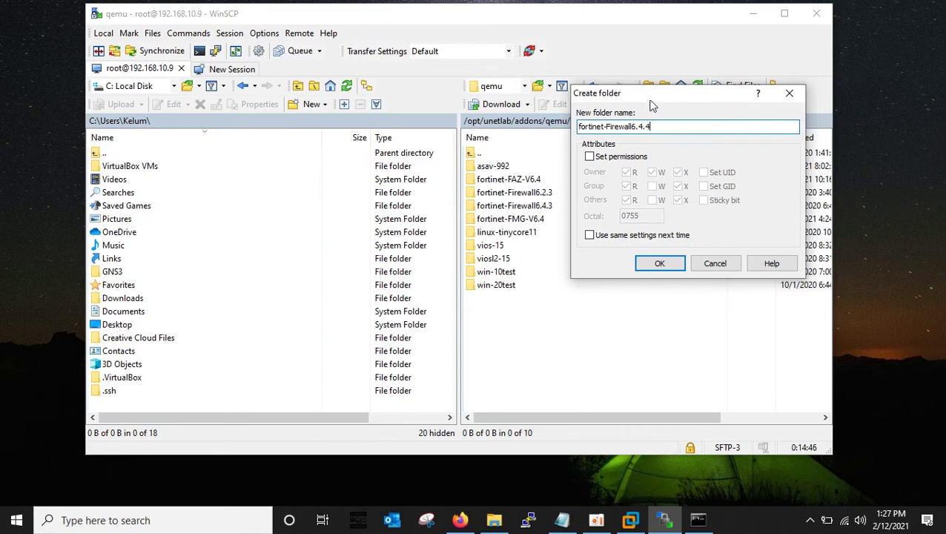
click(589, 158)
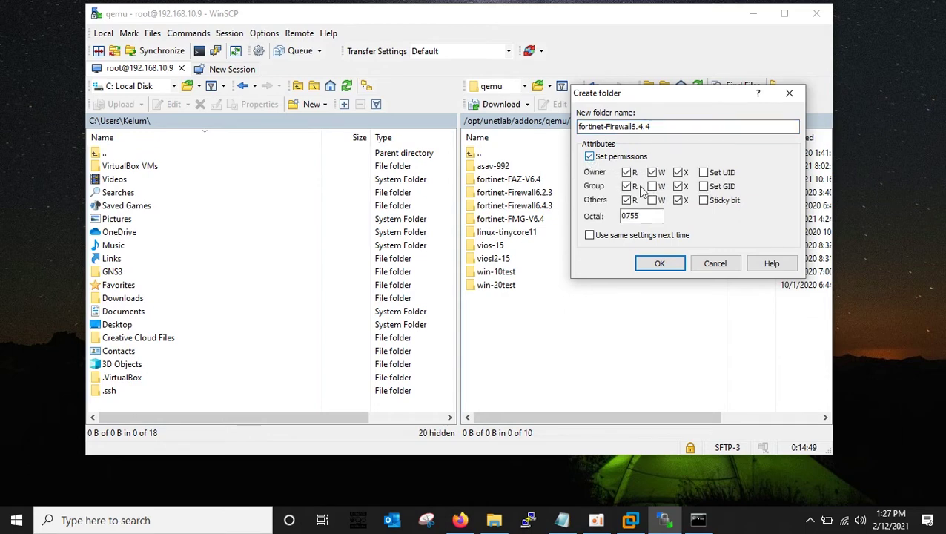
click(704, 174)
click(653, 186)
click(652, 201)
click(703, 201)
click(660, 264)
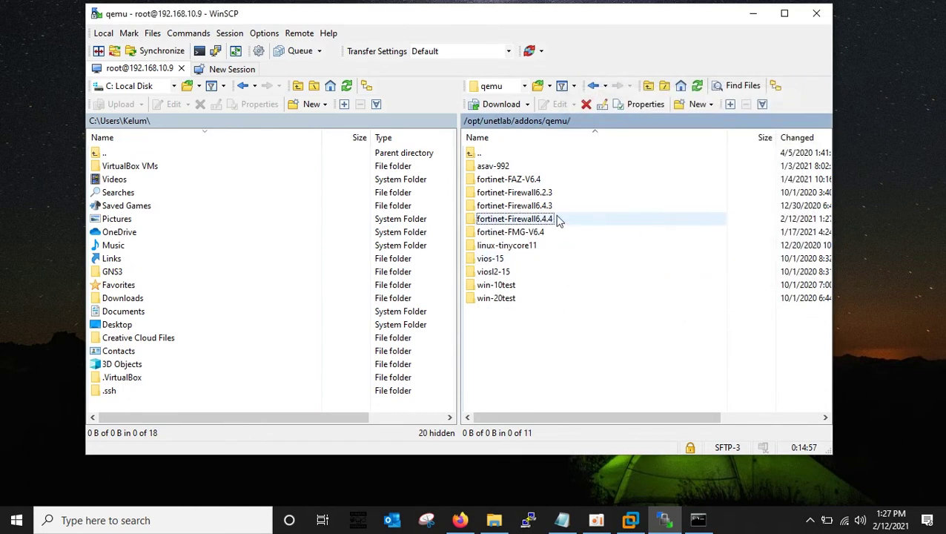
click(512, 223)
Open the empty remote fortinet-Firewall6.4.4 folder and browse the local pane to E:\OS.
double_click(517, 224)
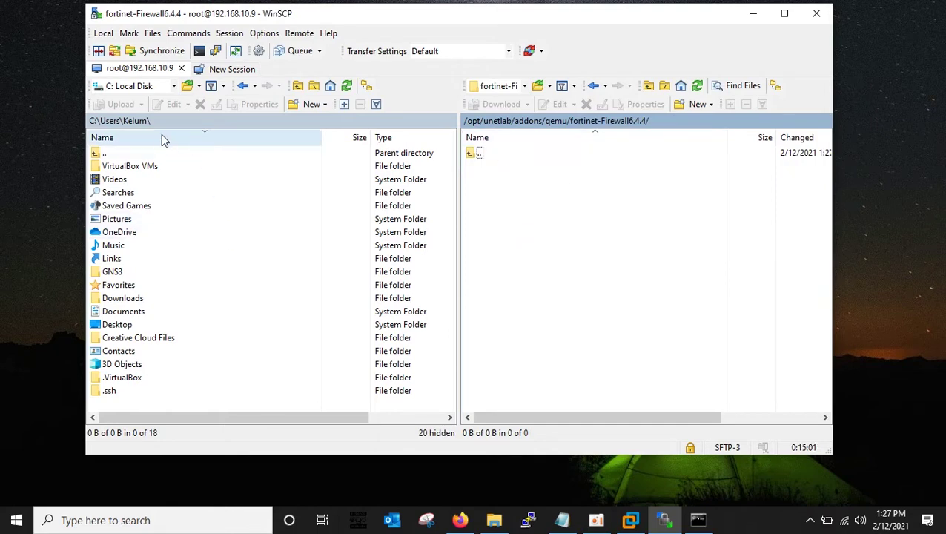
click(175, 88)
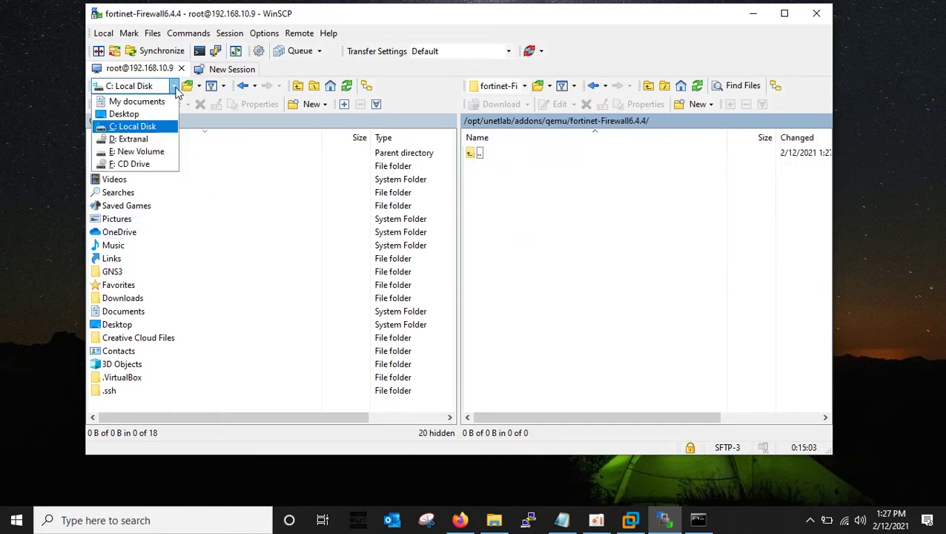
click(141, 151)
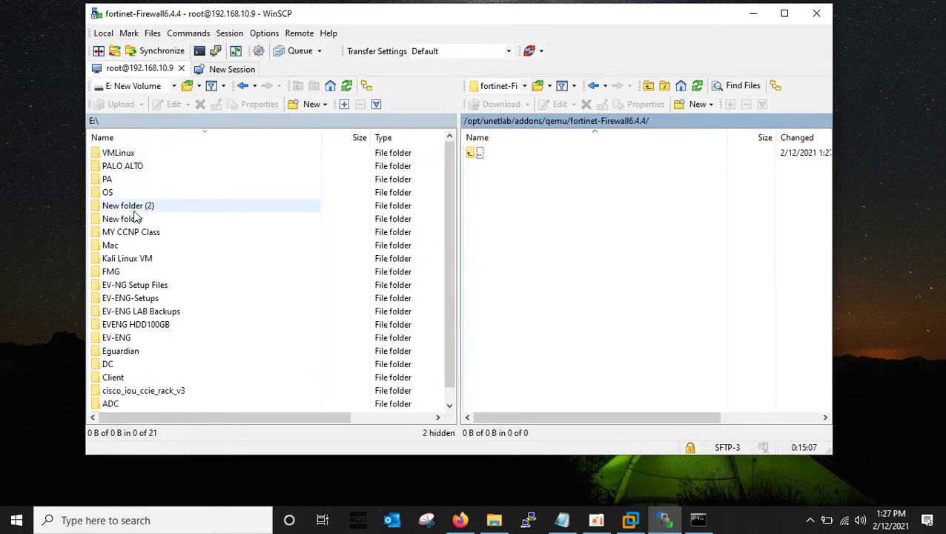
scroll(155, 279, down, 1)
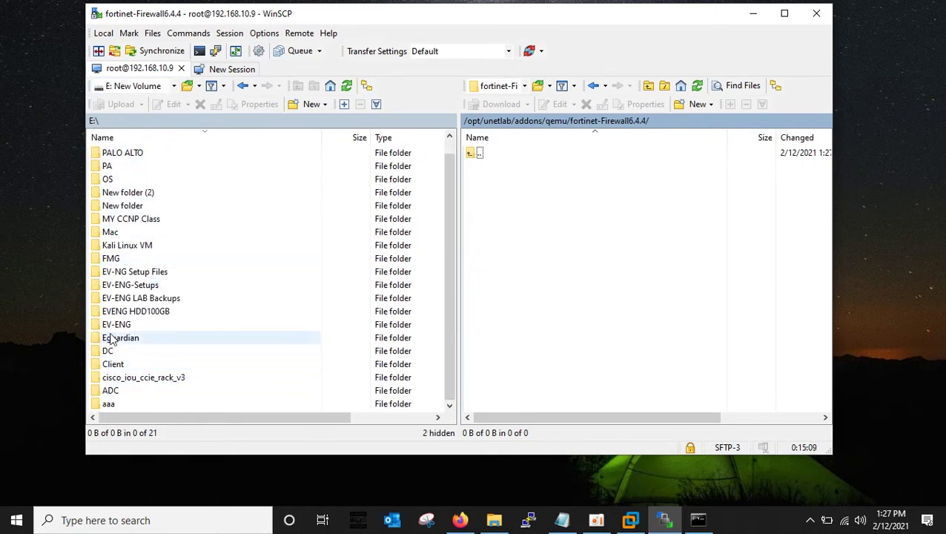
double_click(111, 181)
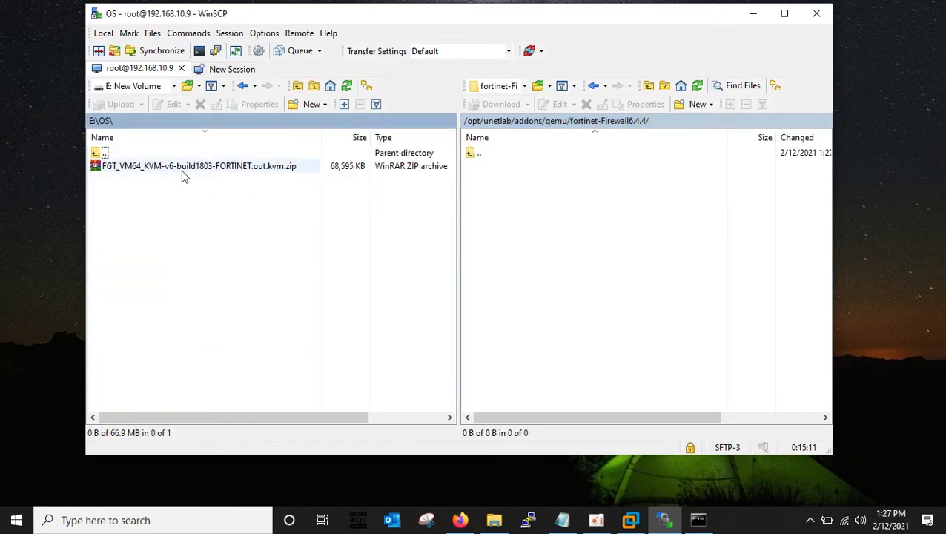
Show E:\OS in File Explorer and bring up actions for the FortiGate KVM zip.
right_click(155, 169)
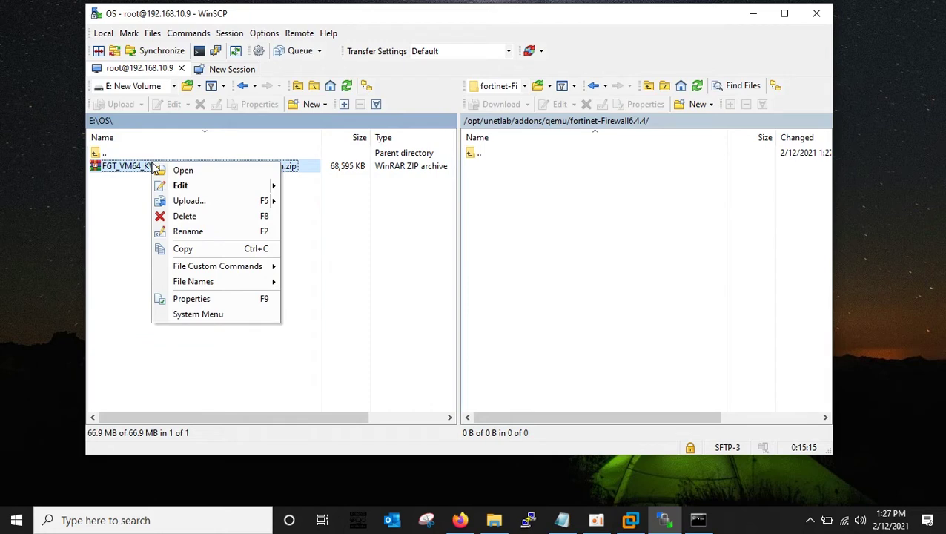
click(371, 266)
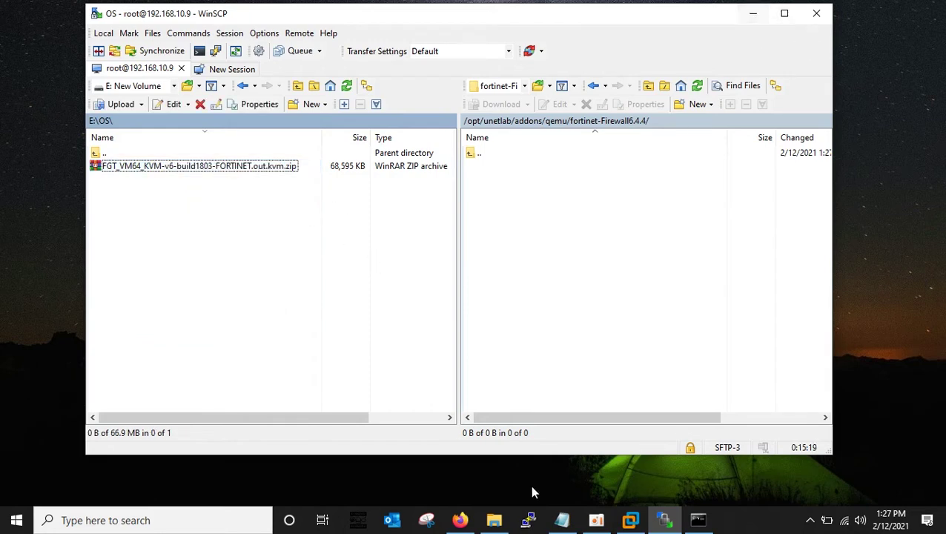
click(495, 521)
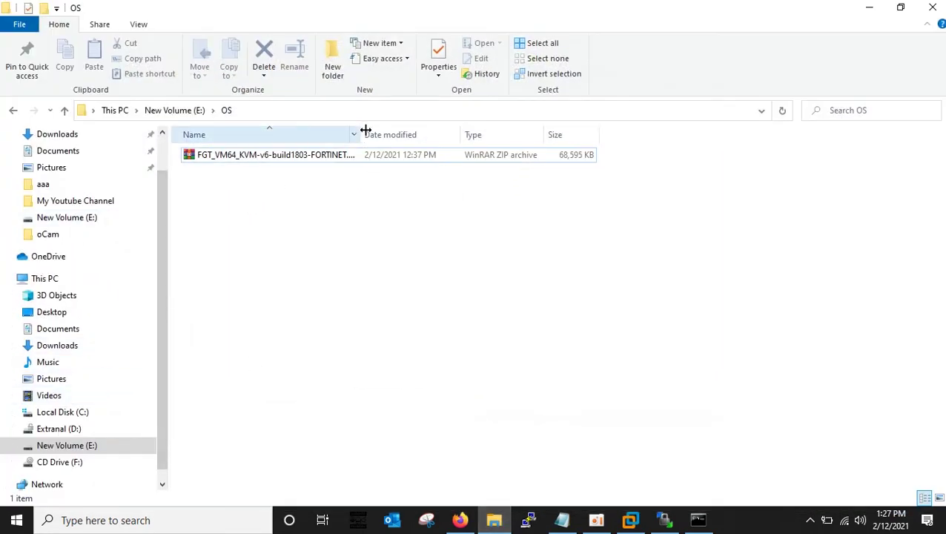
drag(365, 129, 570, 141)
click(299, 160)
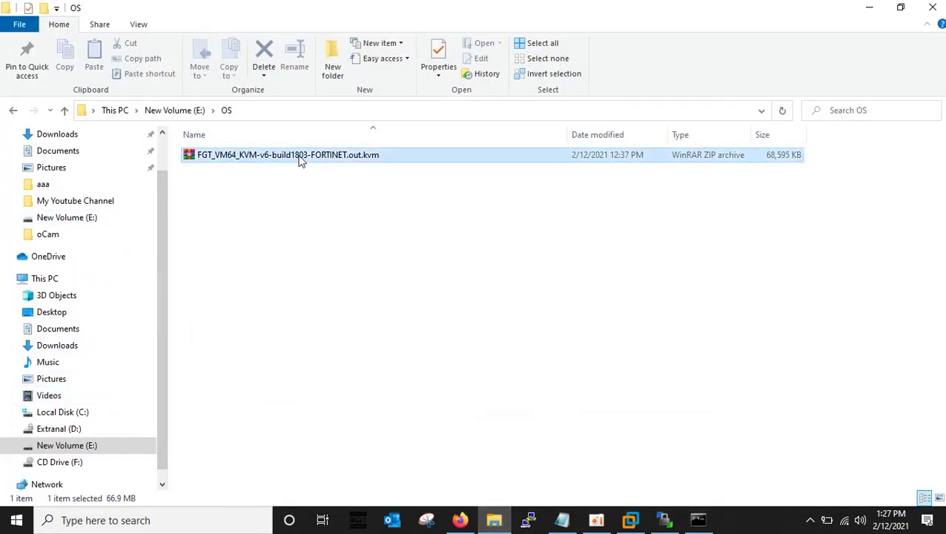
right_click(300, 160)
Extract the FortiGate zip here, producing fortios.qcow2 in E:\OS, then return to WinSCP.
click(363, 260)
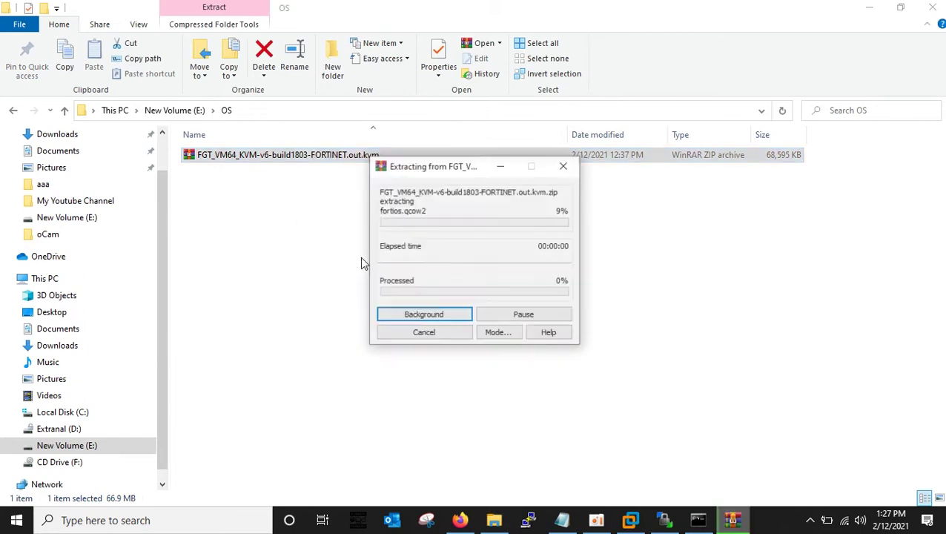
click(285, 222)
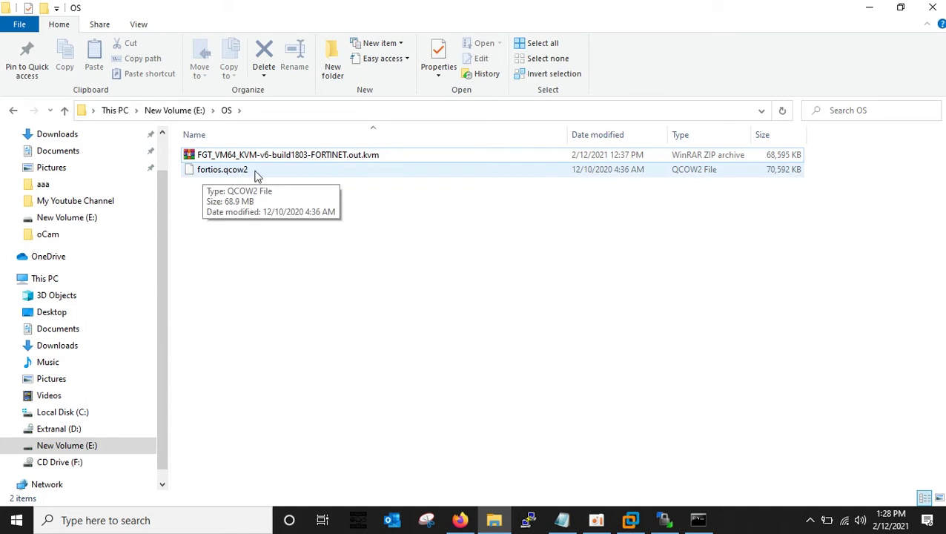
click(665, 520)
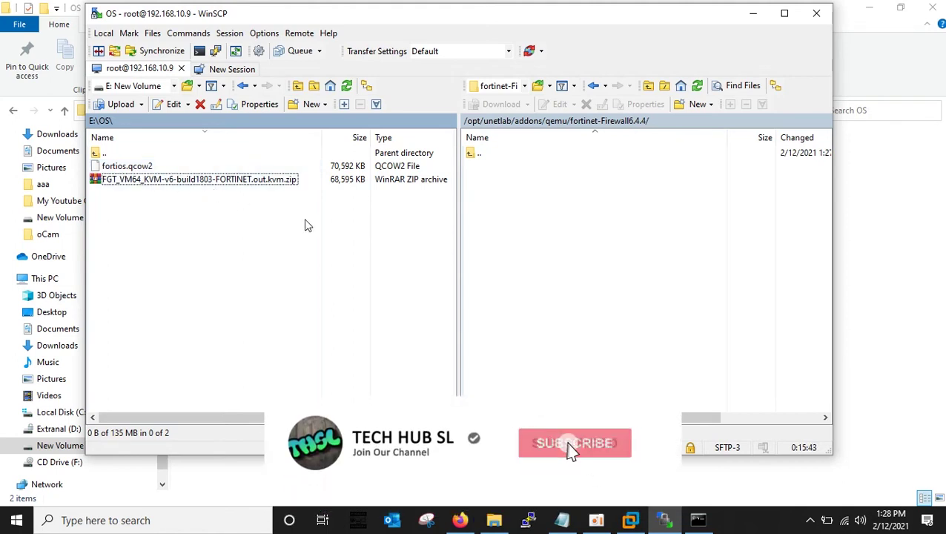
Upload fortios.qcow2 from E:\OS into the remote fortinet-Firewall6.4.4 folder.
right_click(109, 167)
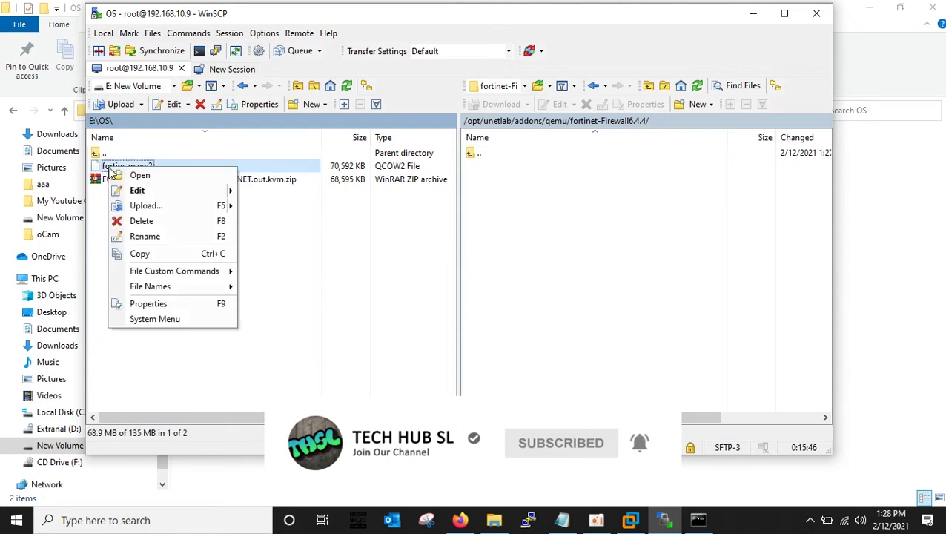
click(141, 253)
right_click(502, 206)
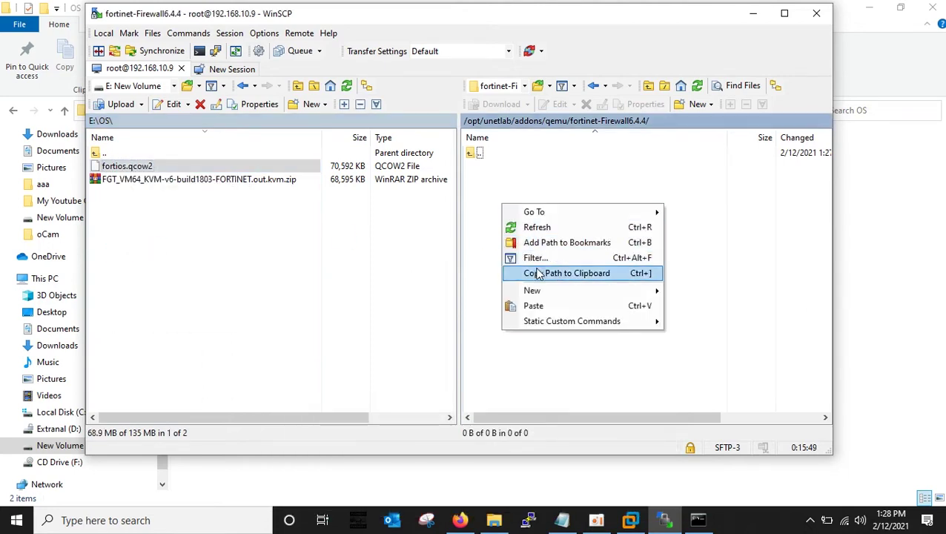
click(535, 306)
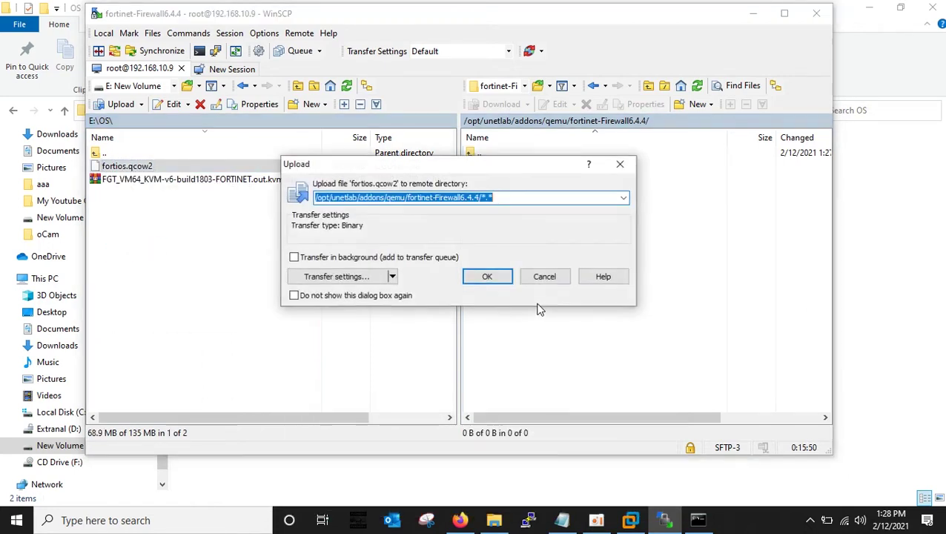
click(487, 277)
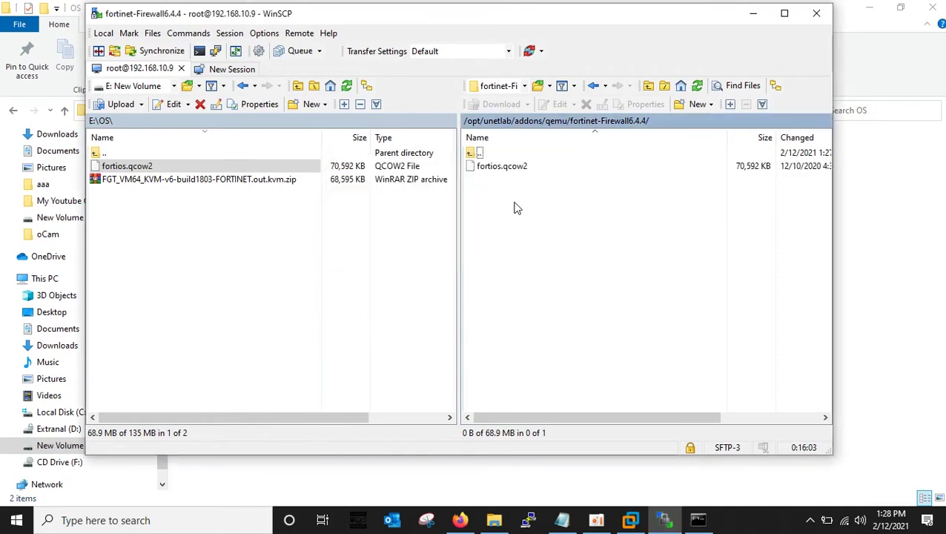
click(502, 167)
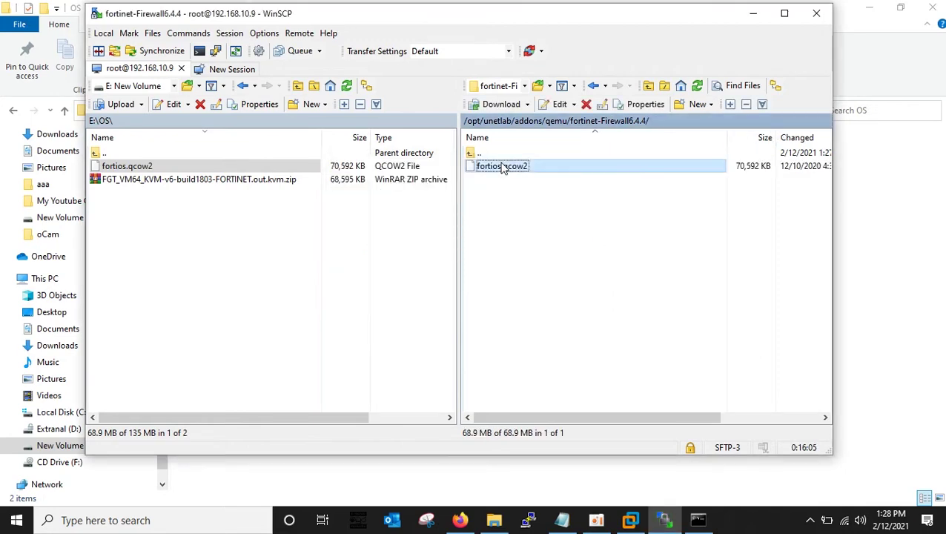
click(561, 521)
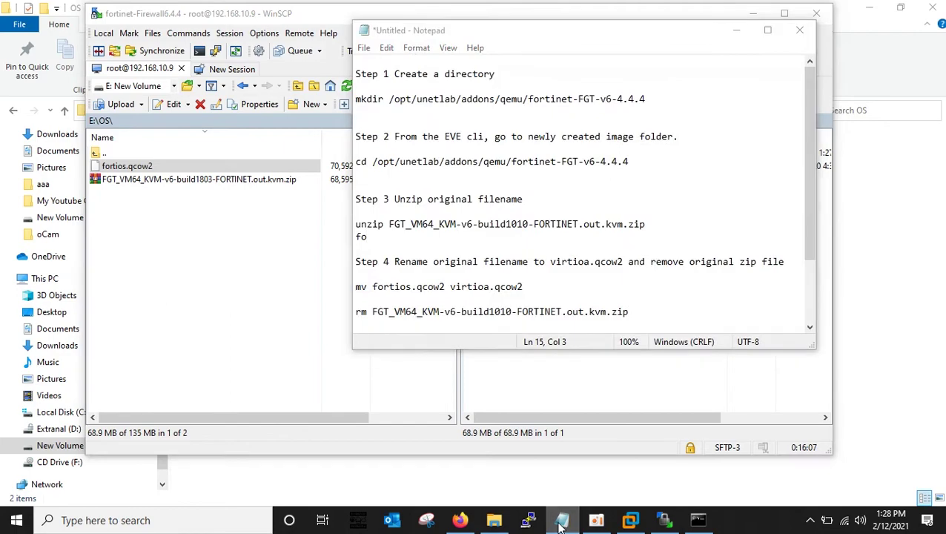
Find step 1.5 of the EVE-NG Fortinet images how-to about renaming the image.
click(562, 521)
click(459, 520)
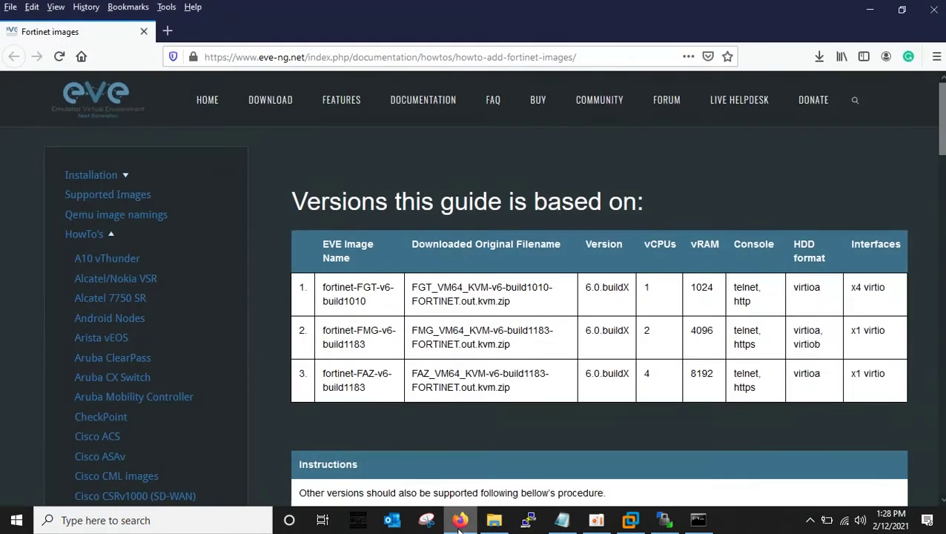
scroll(399, 308, down, 7)
scroll(399, 308, down, 2)
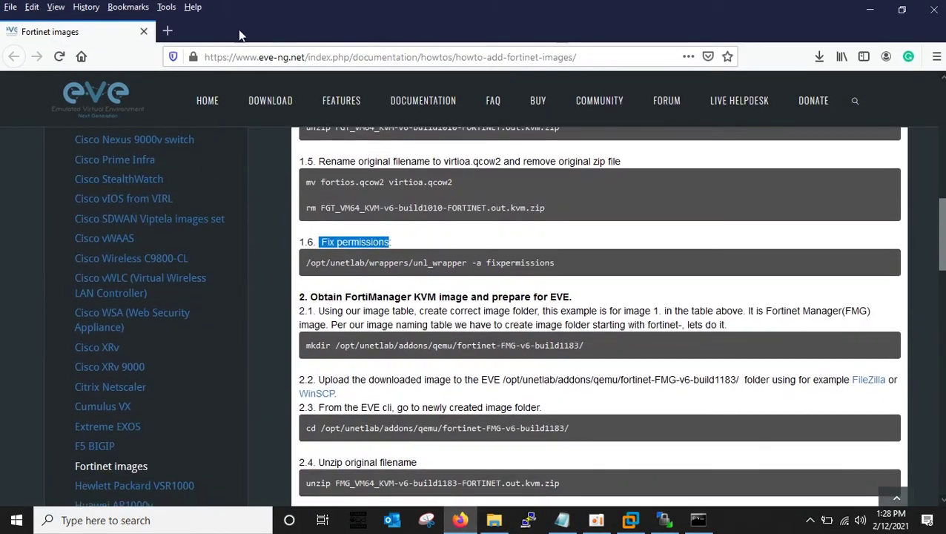
scroll(380, 307, up, 2)
scroll(391, 310, down, 1)
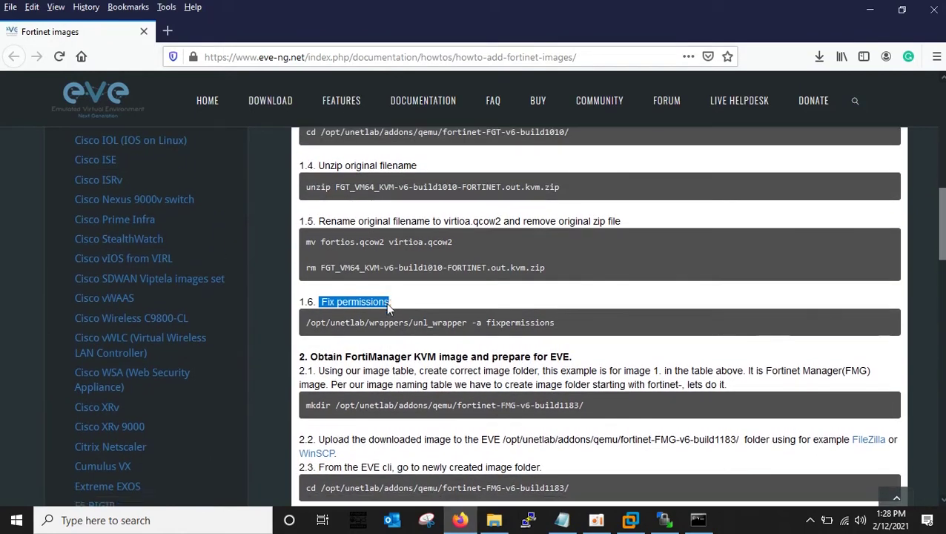
scroll(438, 322, up, 3)
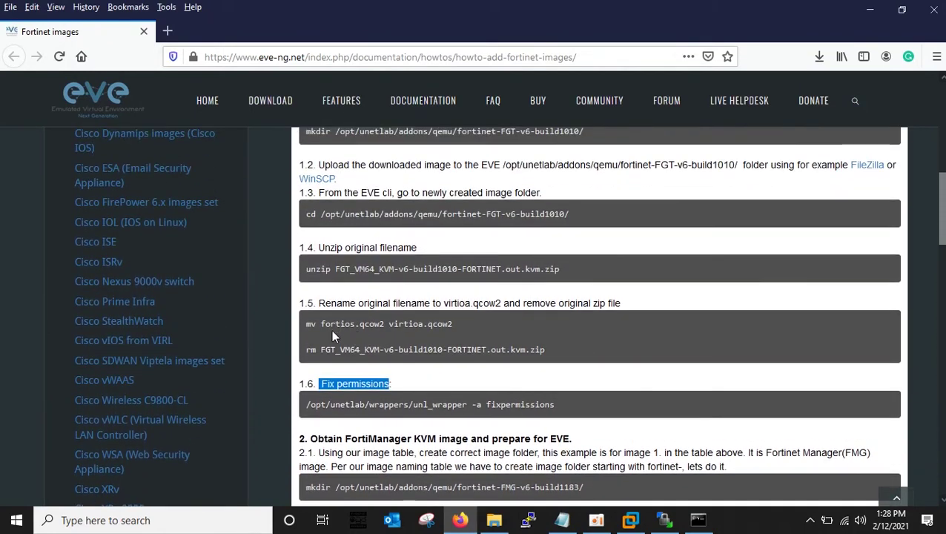
scroll(331, 330, up, 2)
scroll(404, 353, down, 4)
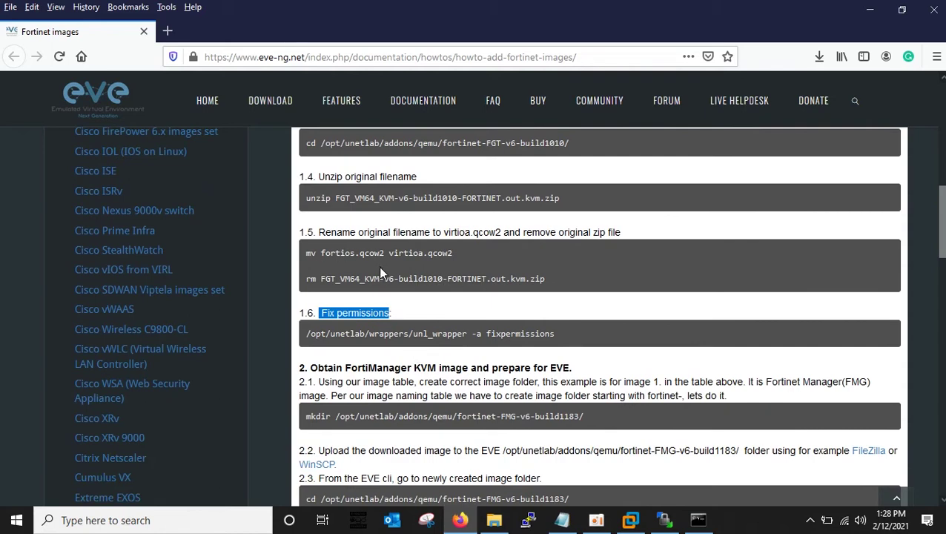
Copy the word 'virtioa' from the mv command in step 1.5.
drag(321, 253, 448, 256)
click(418, 256)
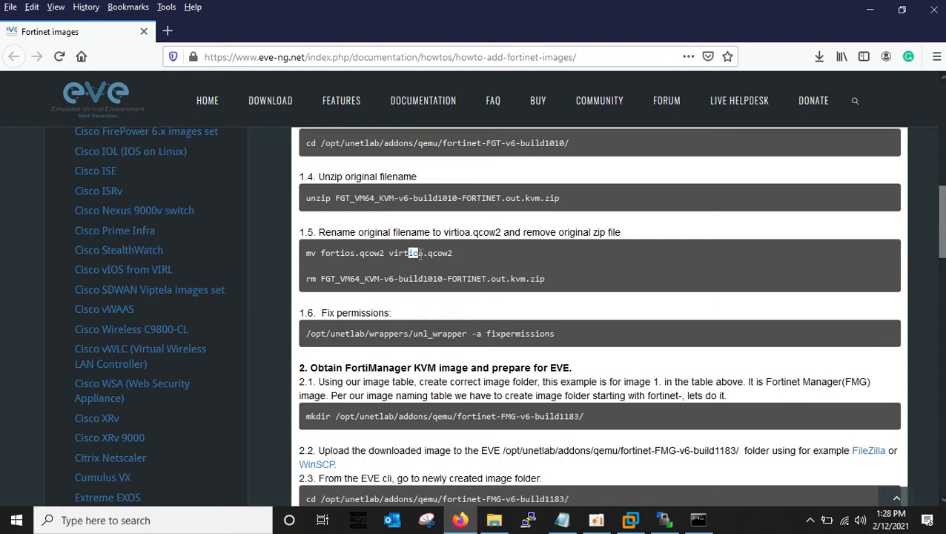
click(391, 253)
drag(401, 253, 424, 253)
right_click(410, 252)
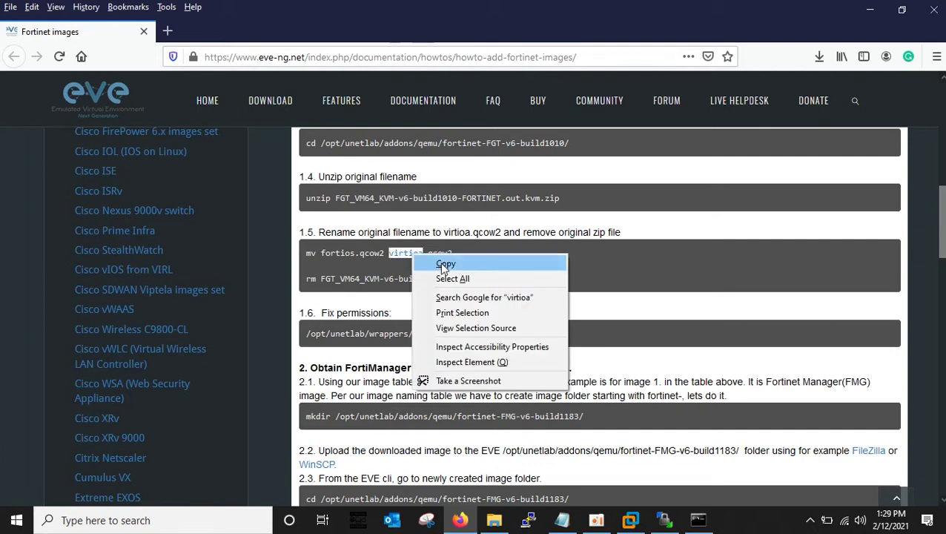
click(443, 262)
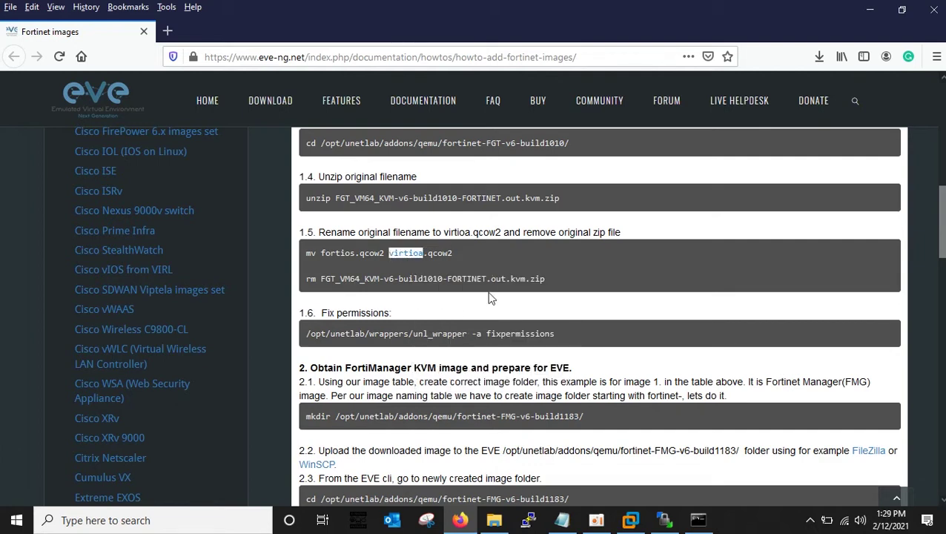
click(664, 520)
Rename the remote fortios.qcow2 to virtioa.qcow2 using the copied name, then minimize WinSCP.
right_click(491, 166)
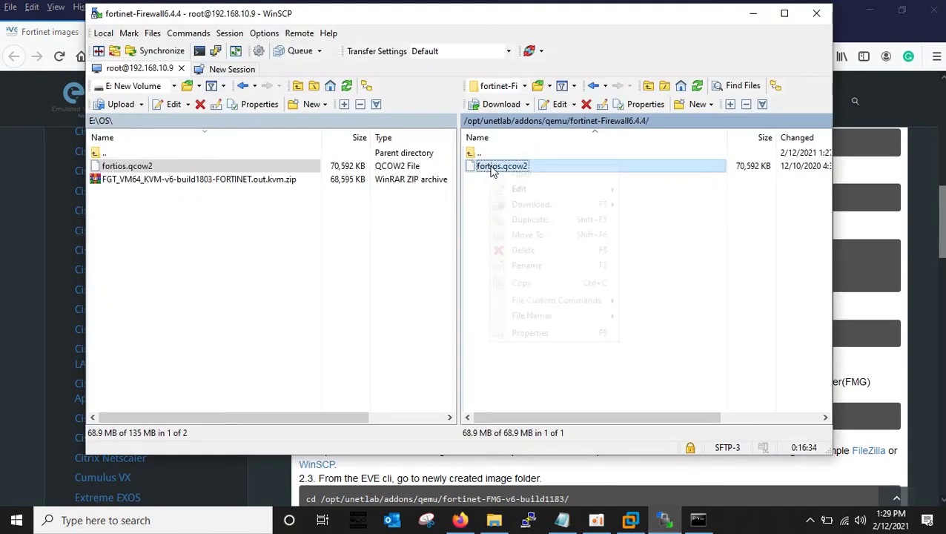
click(527, 264)
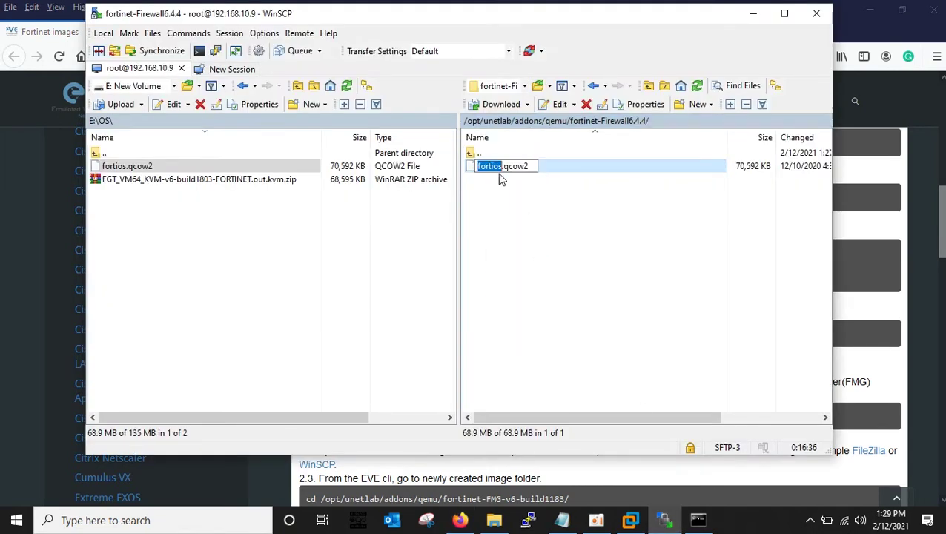
right_click(494, 166)
click(531, 224)
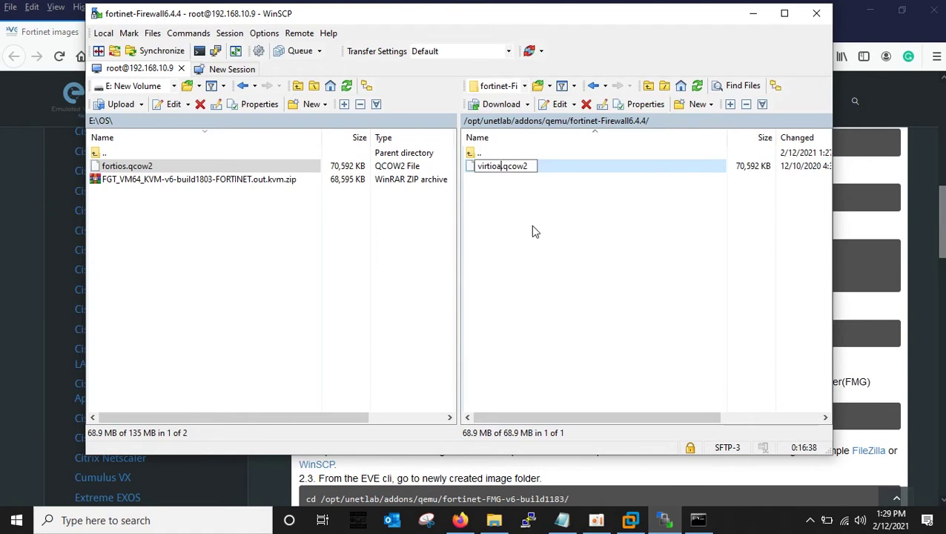
click(535, 232)
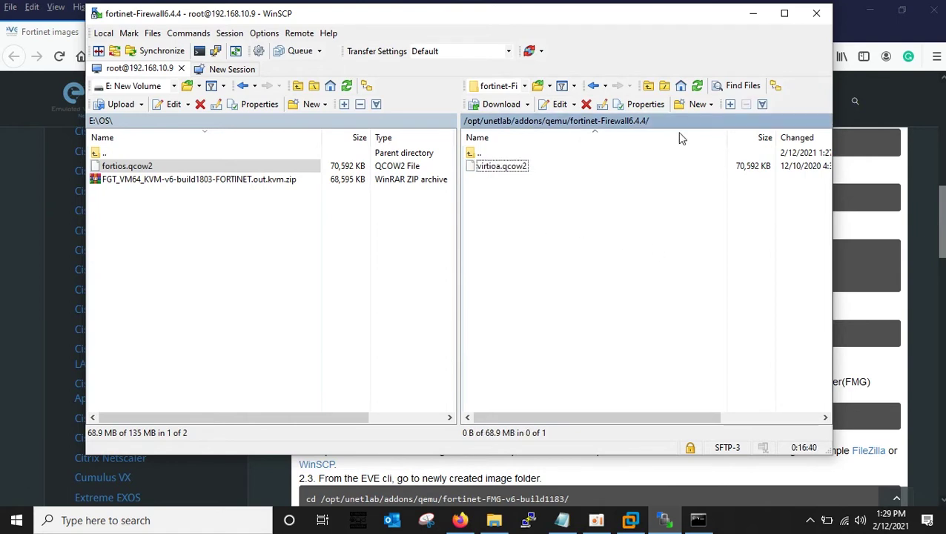
right_click(508, 232)
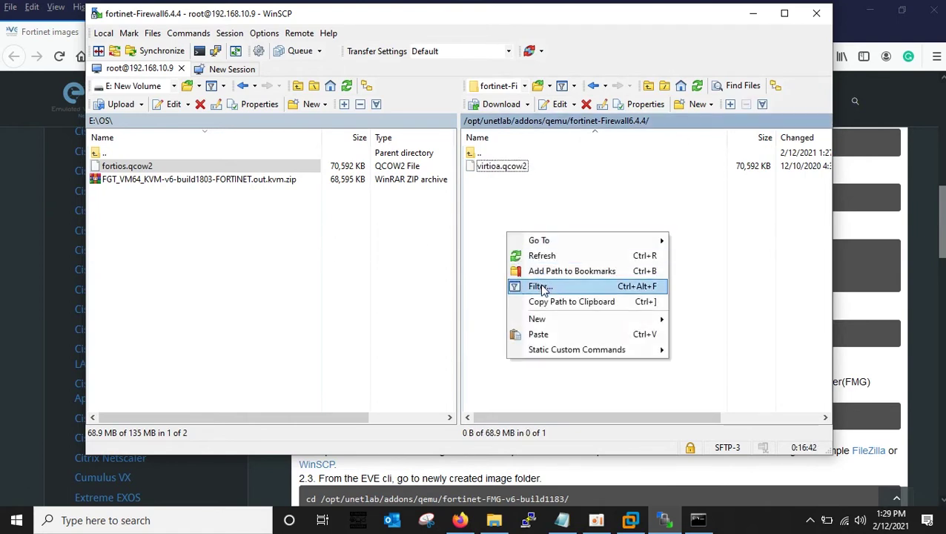
key(Escape)
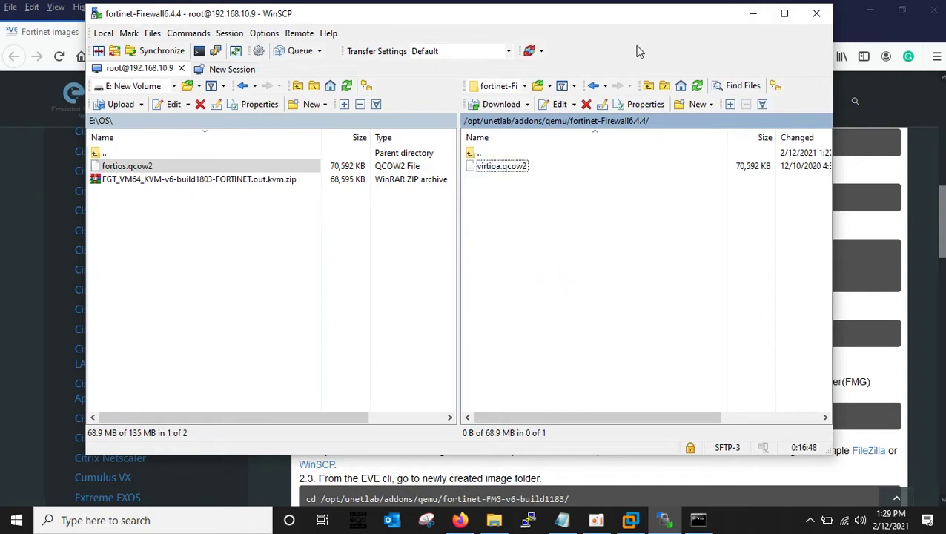
click(753, 18)
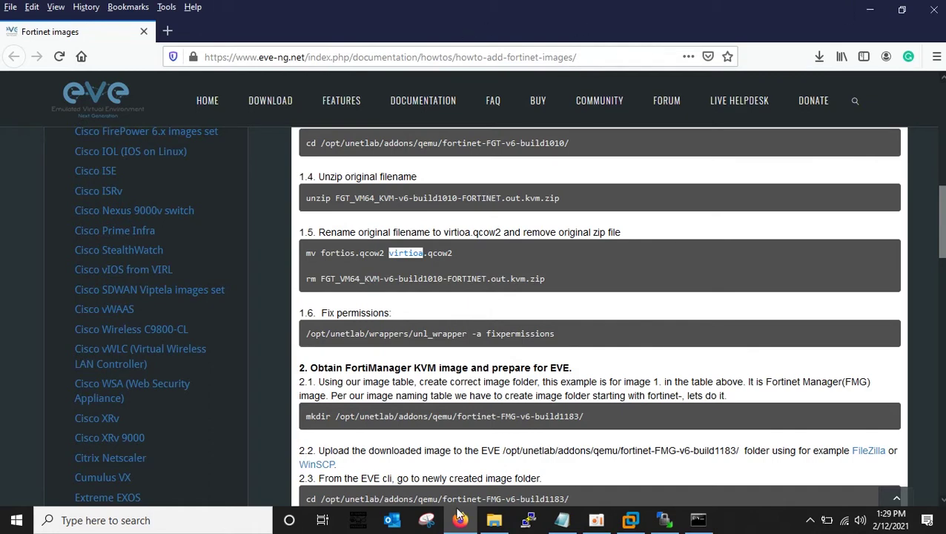
Load 192.168.10.9 in a new tab and sign in to EVE-NG with the saved credentials.
click(167, 30)
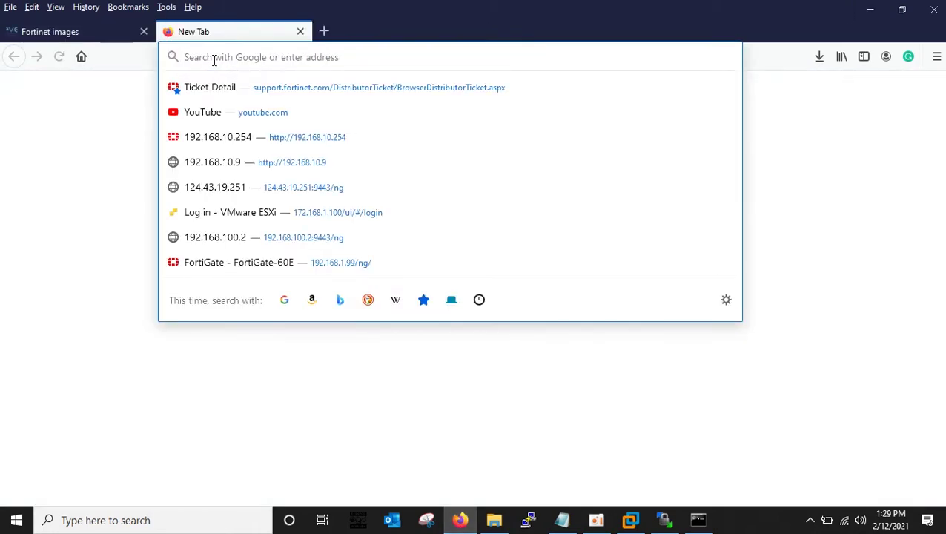
text(192.168.10.9)
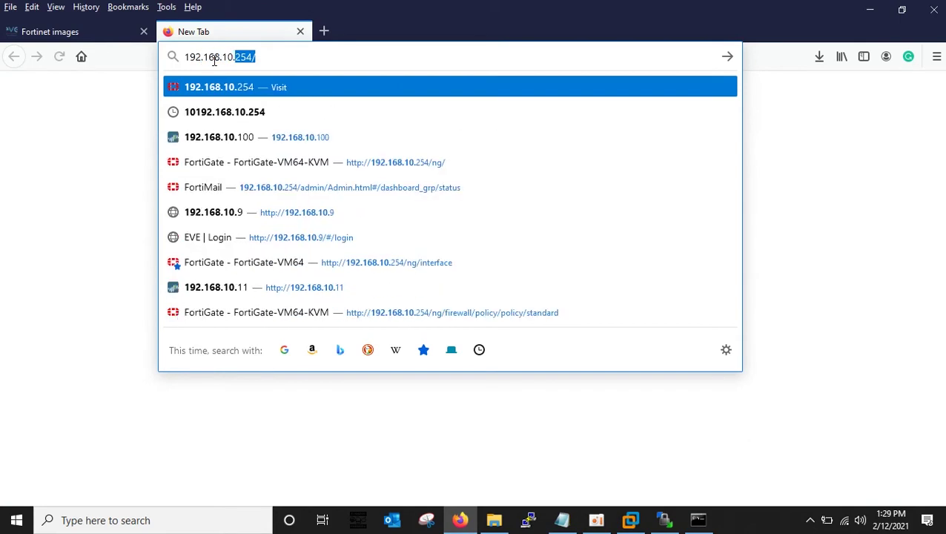
key(Return)
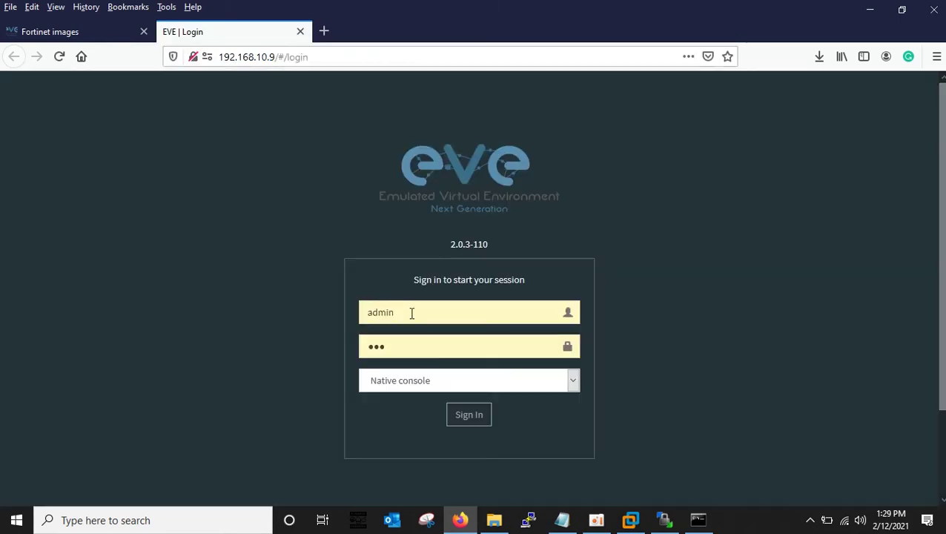
double_click(395, 347)
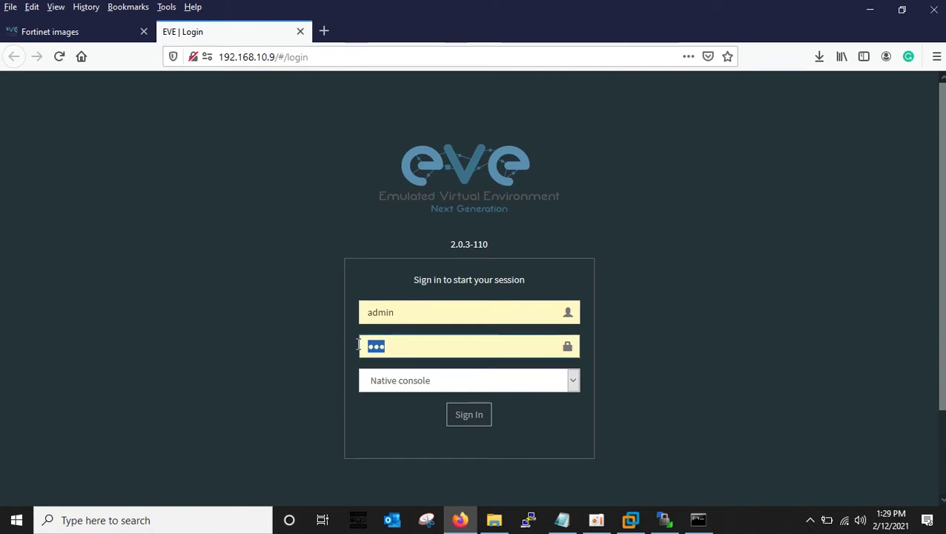
click(469, 416)
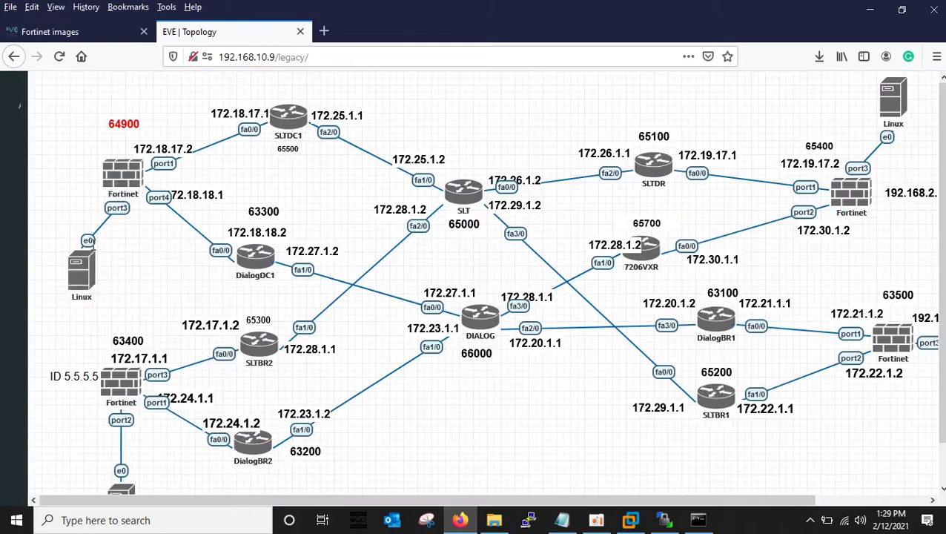
Log out, sign back in, and close the running lab to reach the file manager.
click(26, 416)
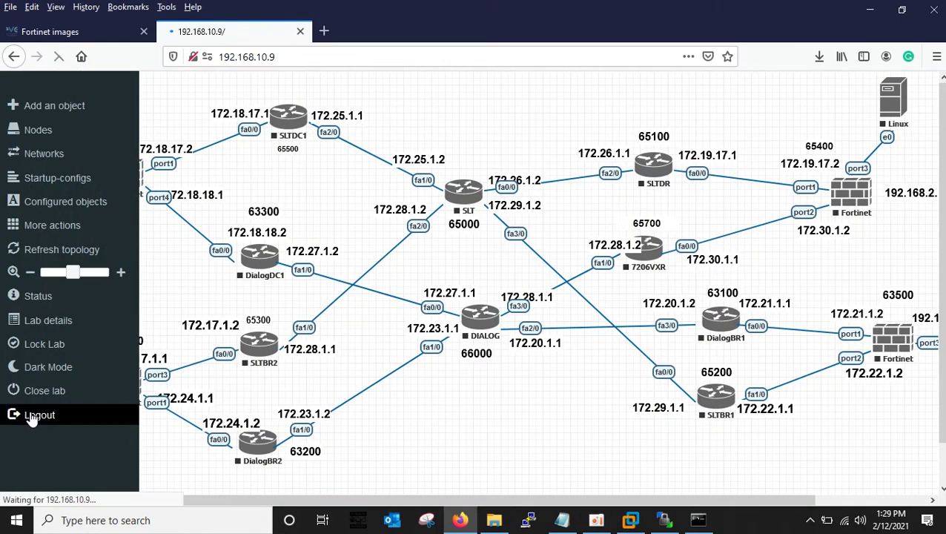
click(469, 416)
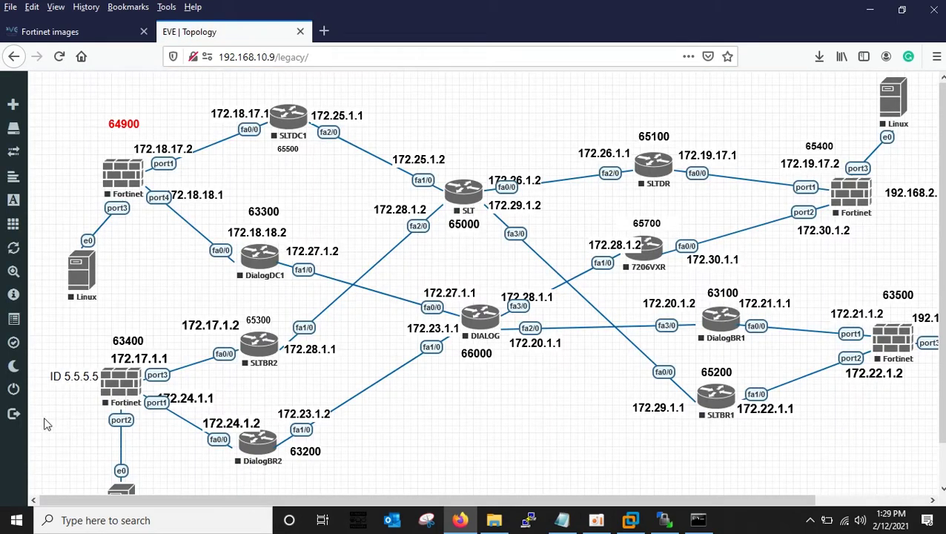
mouse_move(17, 391)
click(59, 391)
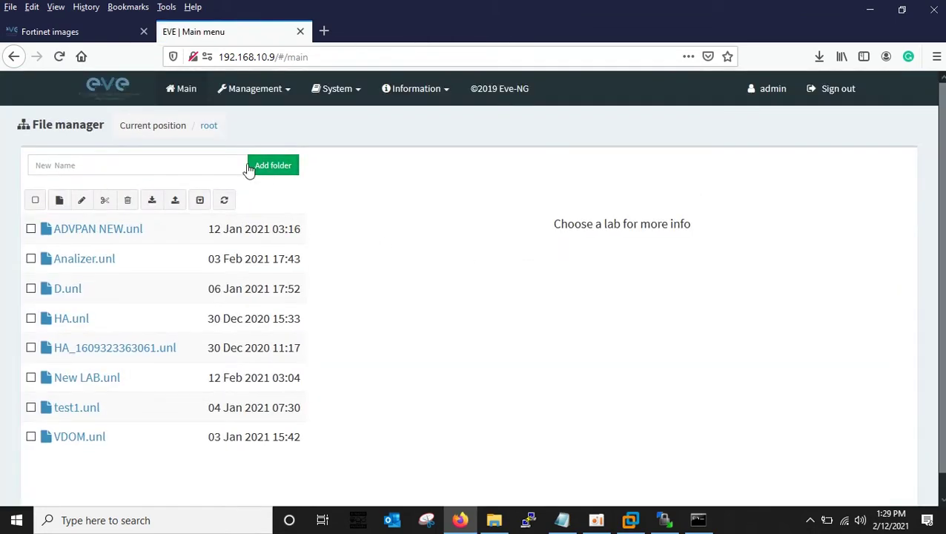
Add a new lab named 'my test lab' and save it to open its blank canvas.
click(59, 201)
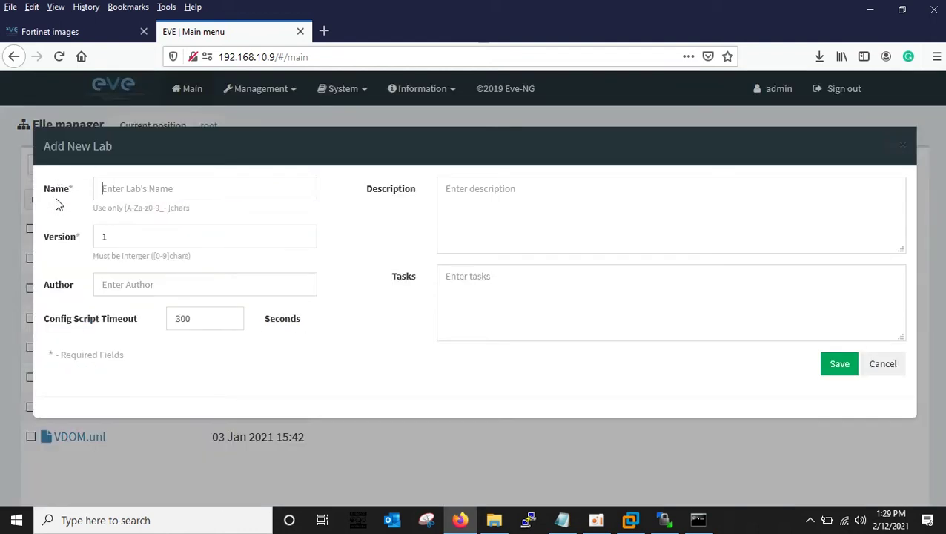
click(148, 191)
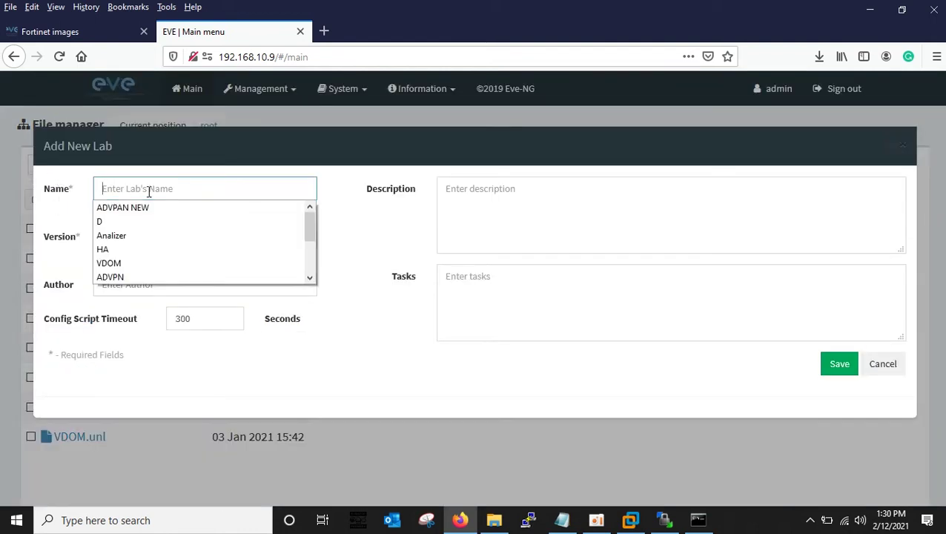
text(my test lab)
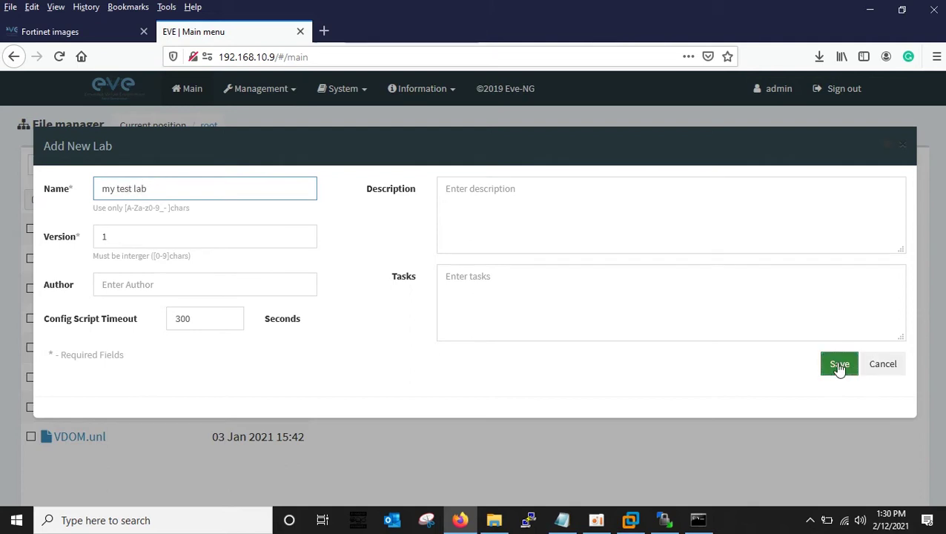
click(840, 364)
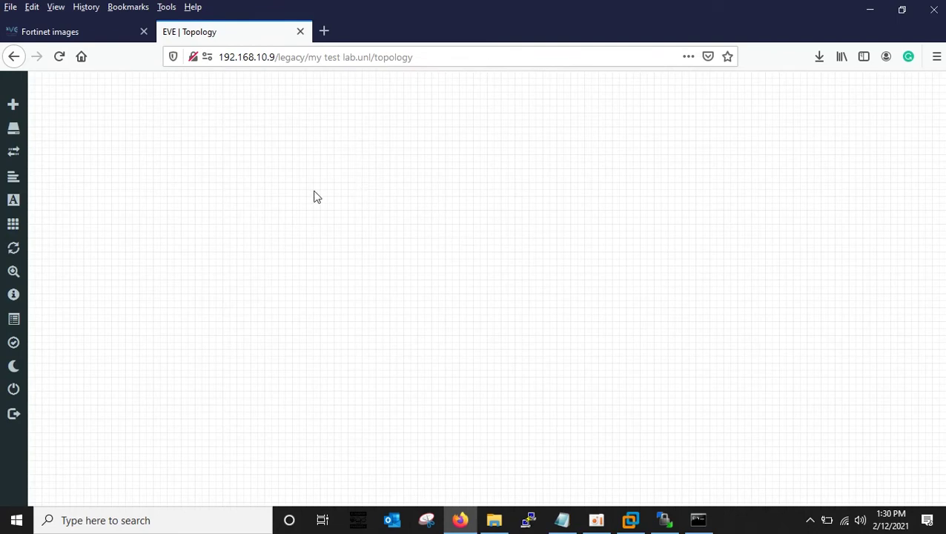
Add a Fortinet FortiGate node using image fortinet-Firewall6.4.4 with a telnet console.
right_click(192, 152)
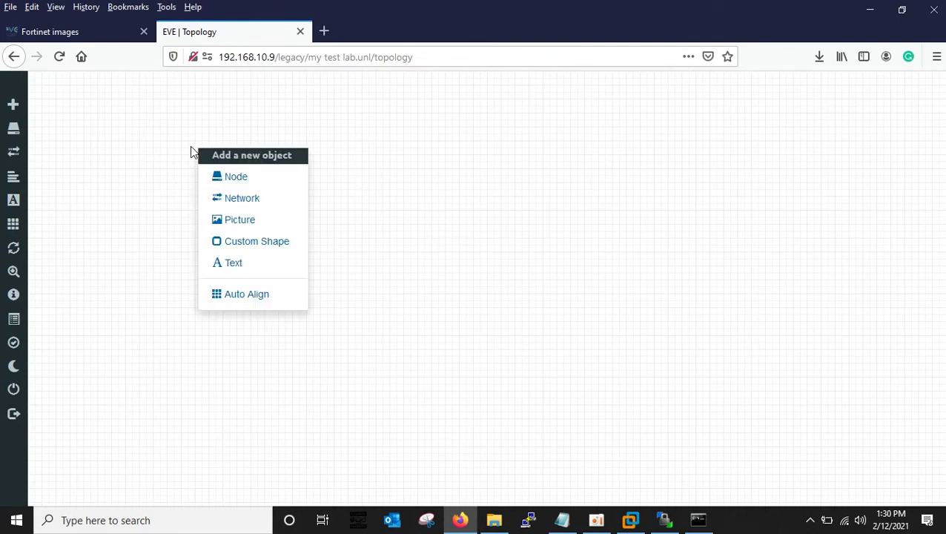
click(214, 178)
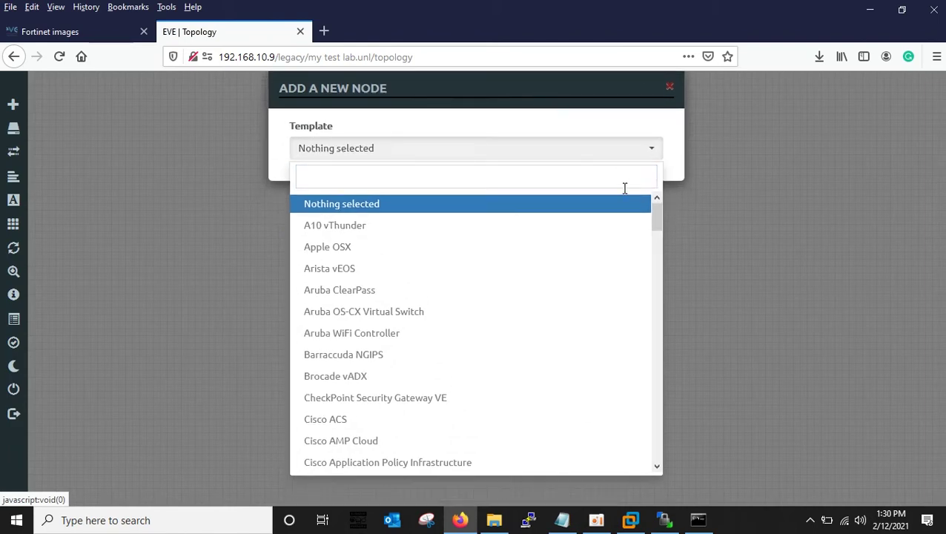
drag(651, 212, 651, 338)
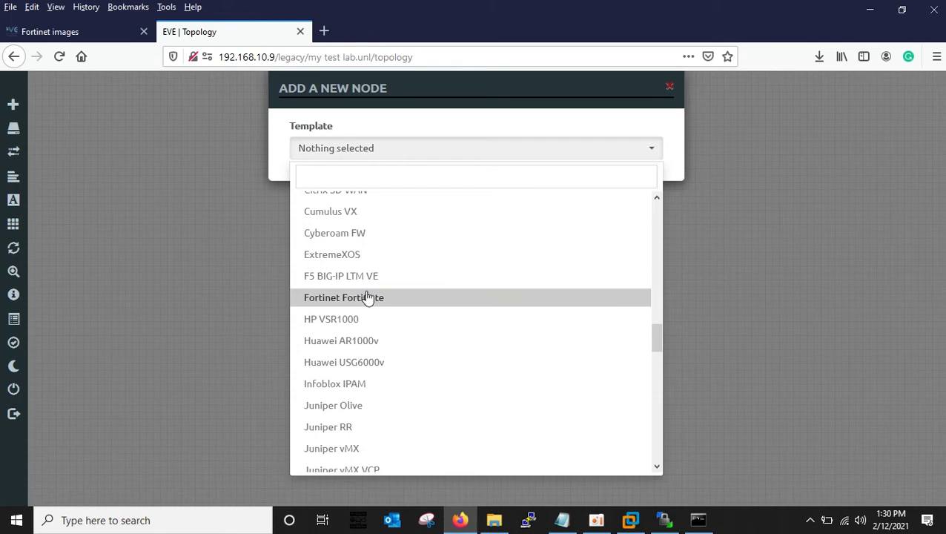
click(368, 298)
click(646, 211)
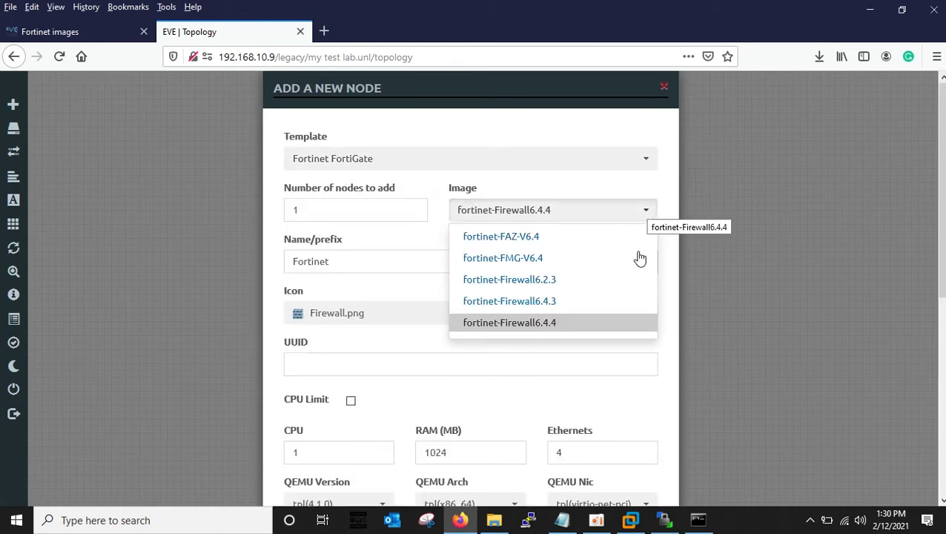
click(543, 326)
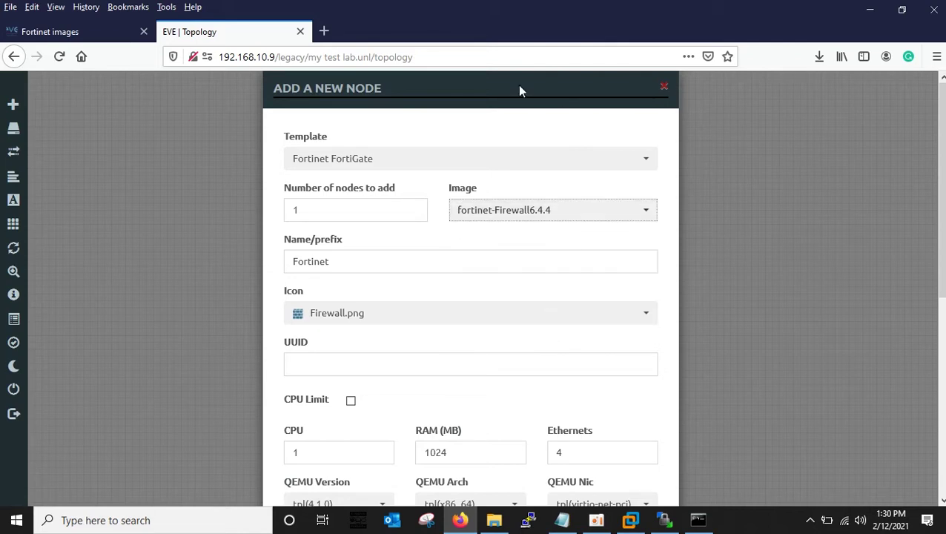
drag(520, 90, 517, 84)
drag(939, 202, 939, 286)
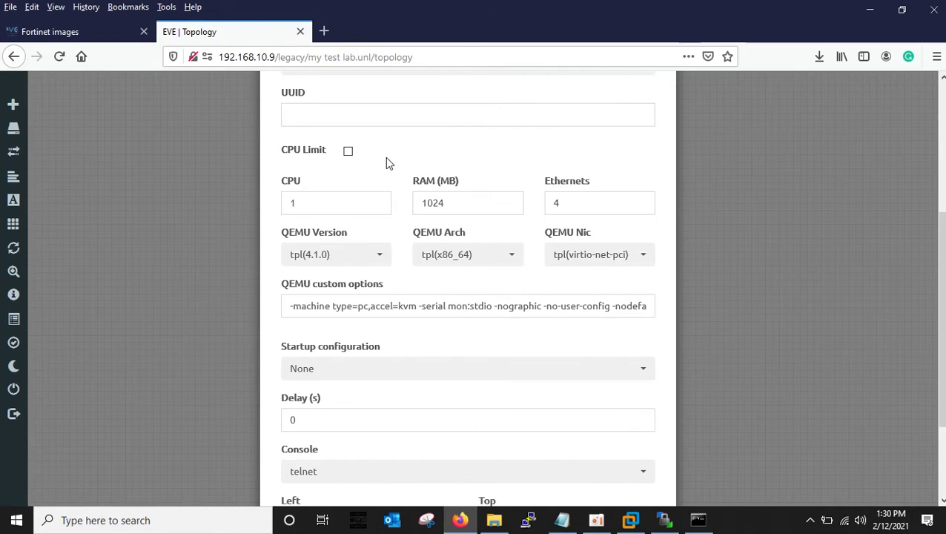
scroll(447, 364, down, 3)
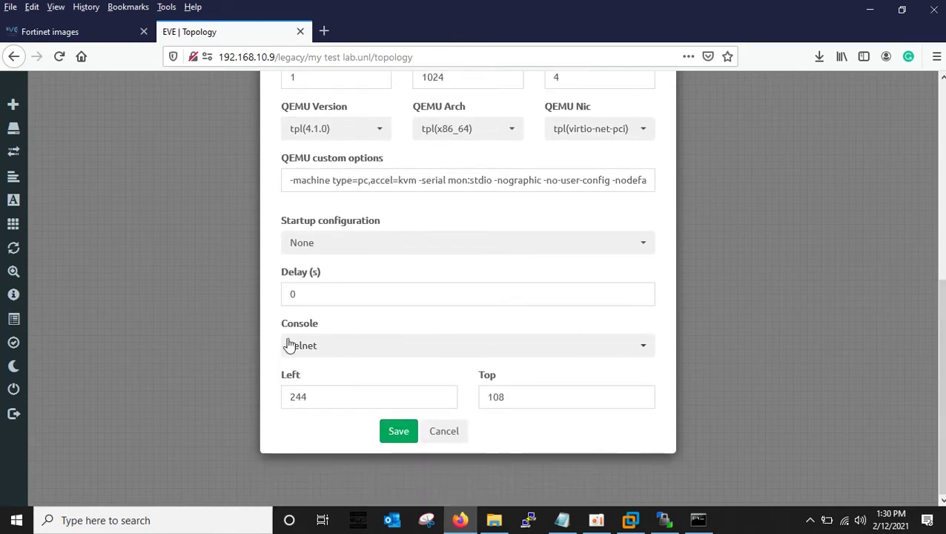
click(296, 347)
click(296, 347)
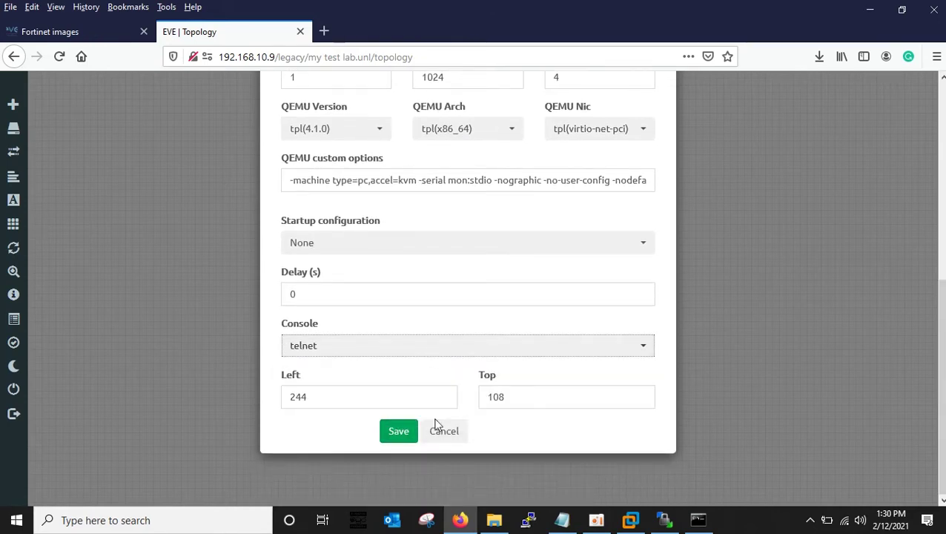
click(397, 431)
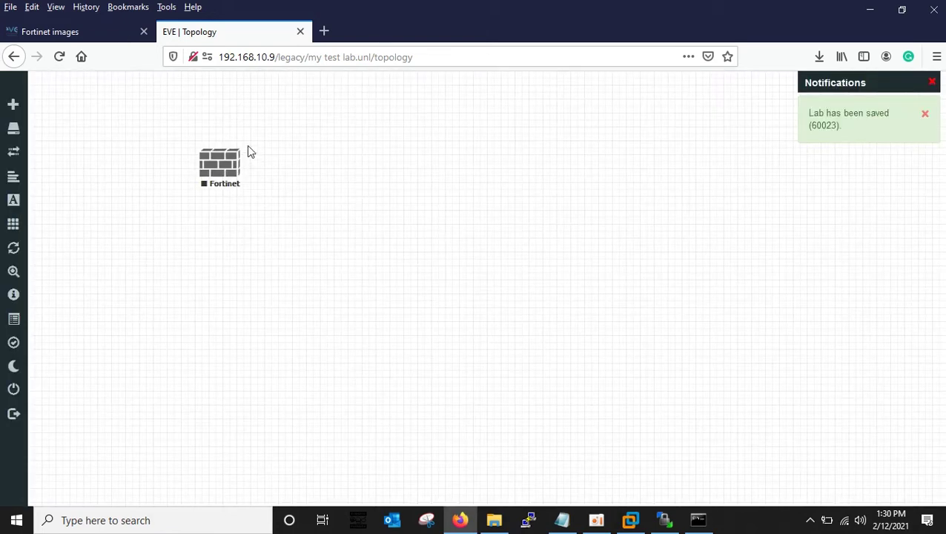
Centre the Fortinet node and add a Management(Cloud0) network named Net.
drag(206, 183, 414, 278)
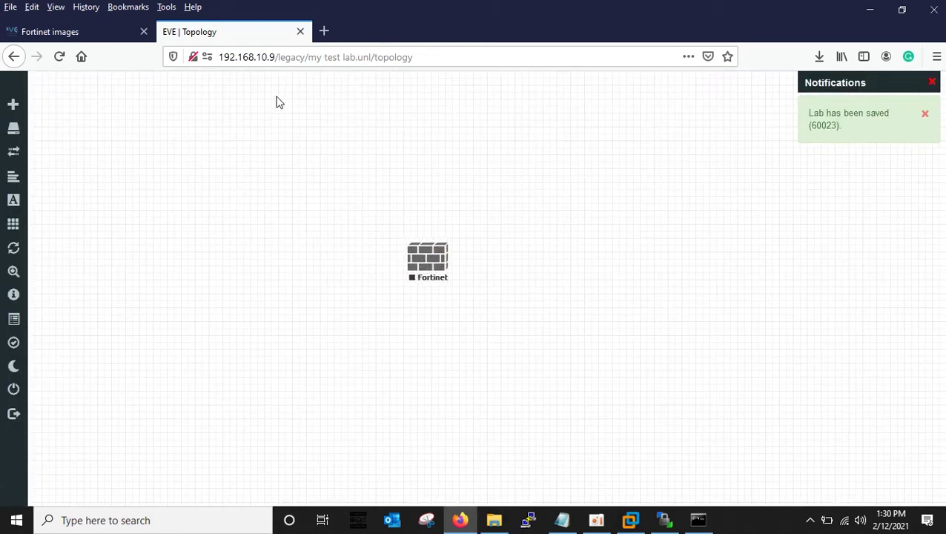
right_click(121, 132)
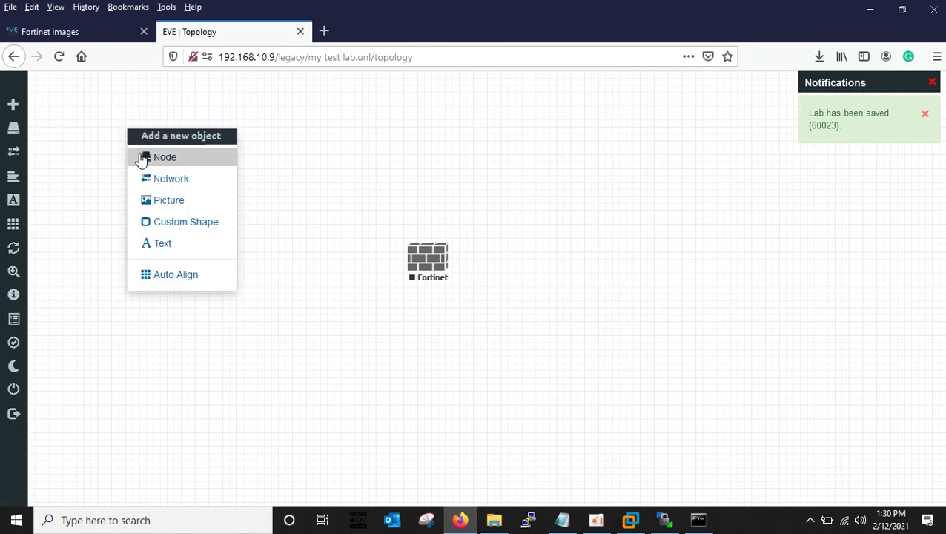
click(153, 180)
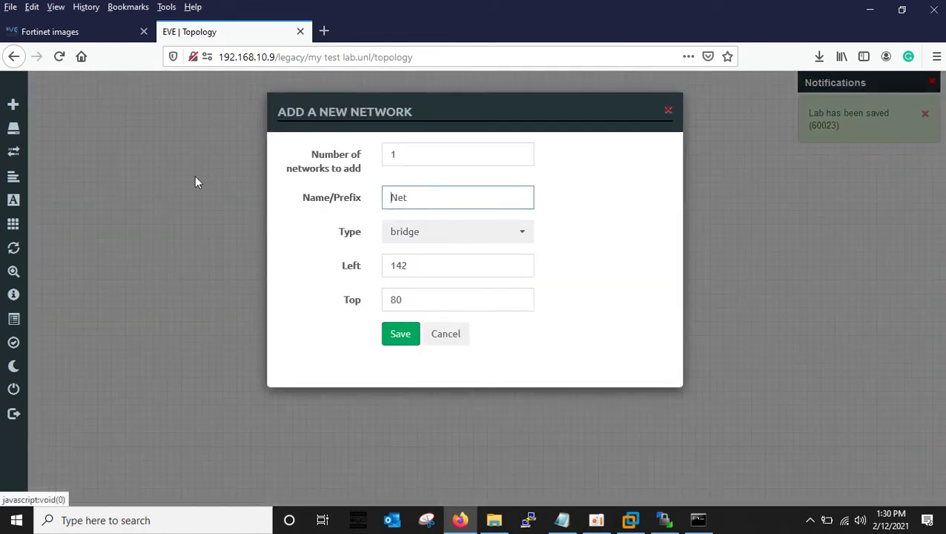
drag(423, 108, 725, 130)
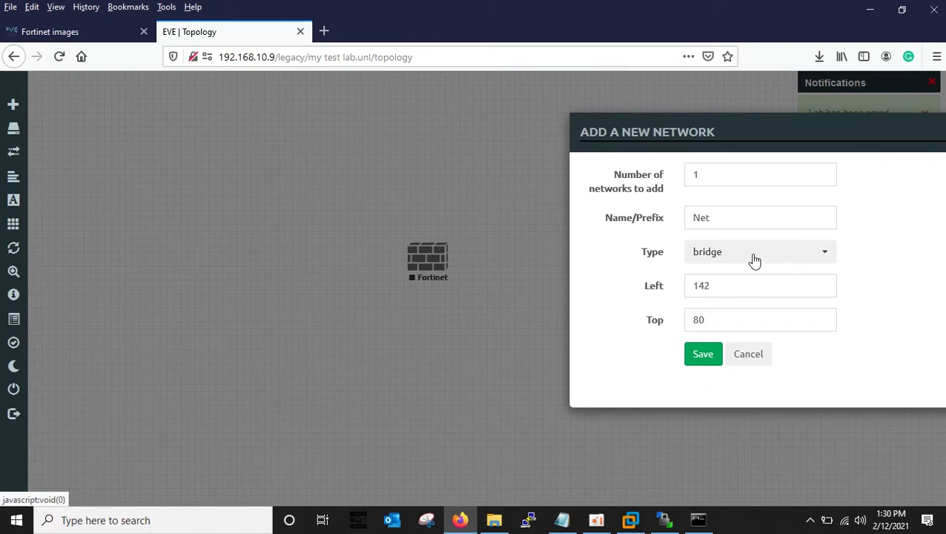
click(811, 253)
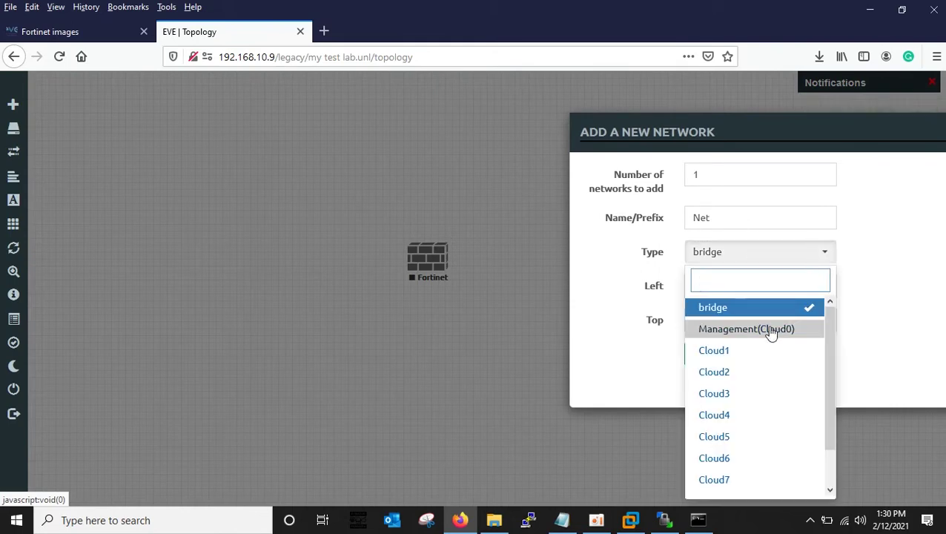
click(745, 332)
drag(743, 126, 641, 113)
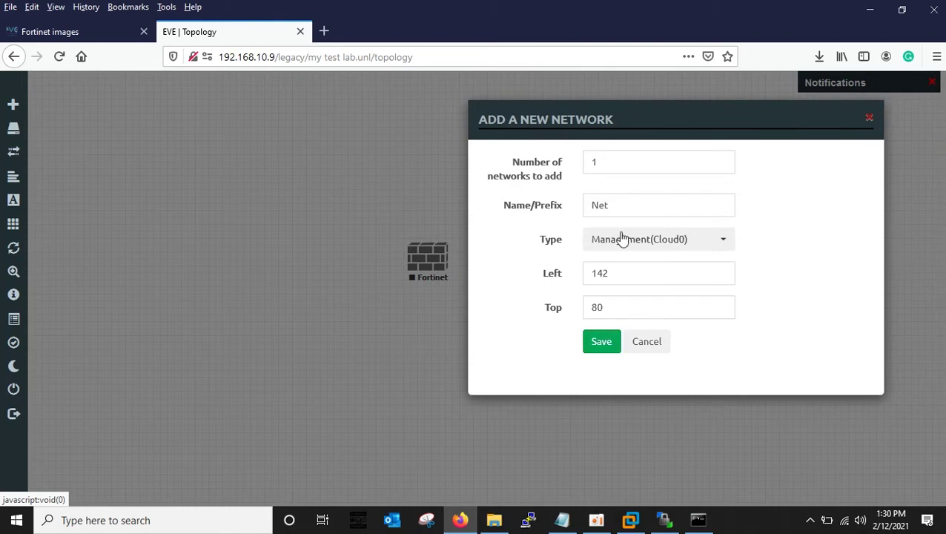
click(602, 342)
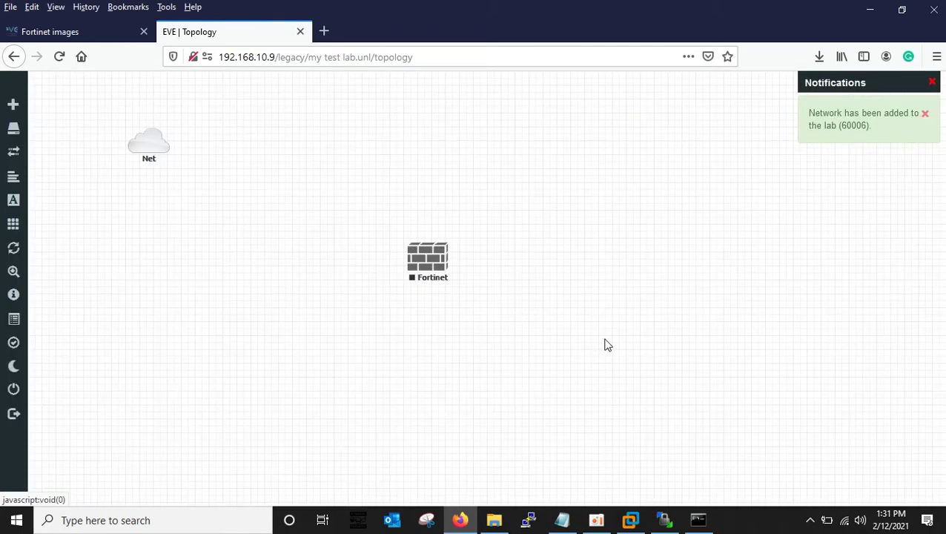
Place Net above the Fortinet node and link it to the firewall's port1.
mouse_move(154, 146)
drag(154, 146, 433, 131)
mouse_move(445, 138)
drag(446, 131, 428, 256)
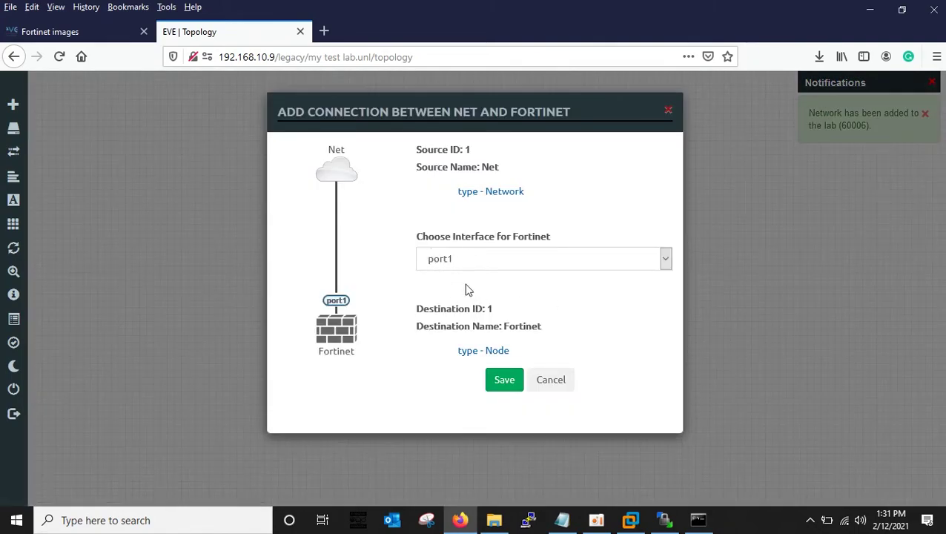
click(505, 385)
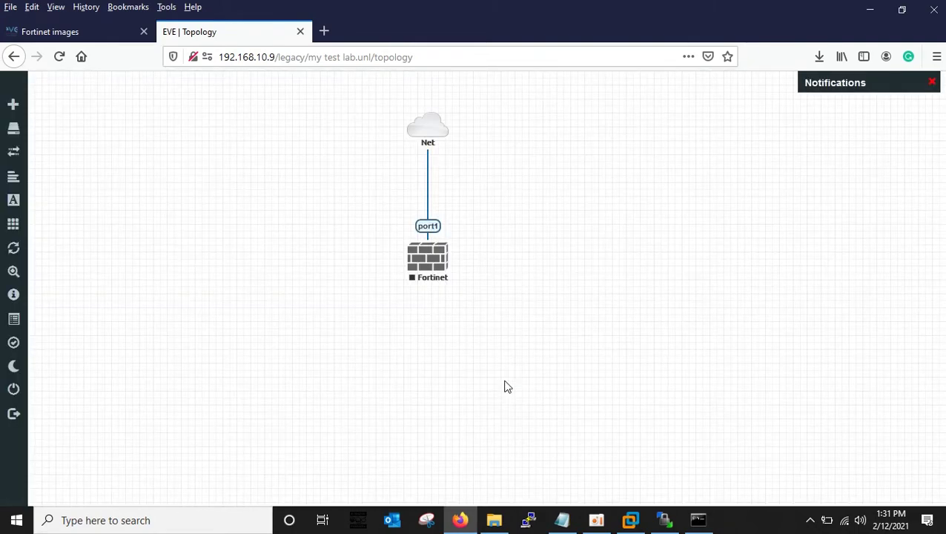
Start the Fortinet node and open its telnet console in PuTTY beside the topology.
mouse_move(424, 130)
mouse_move(423, 131)
mouse_down()
mouse_move(413, 132)
mouse_move(421, 132)
mouse_up()
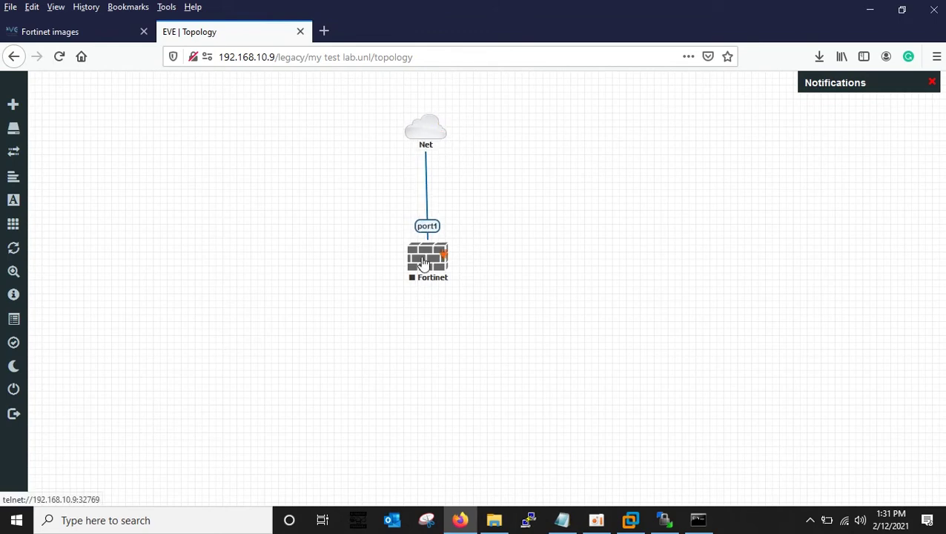
right_click(431, 259)
click(452, 288)
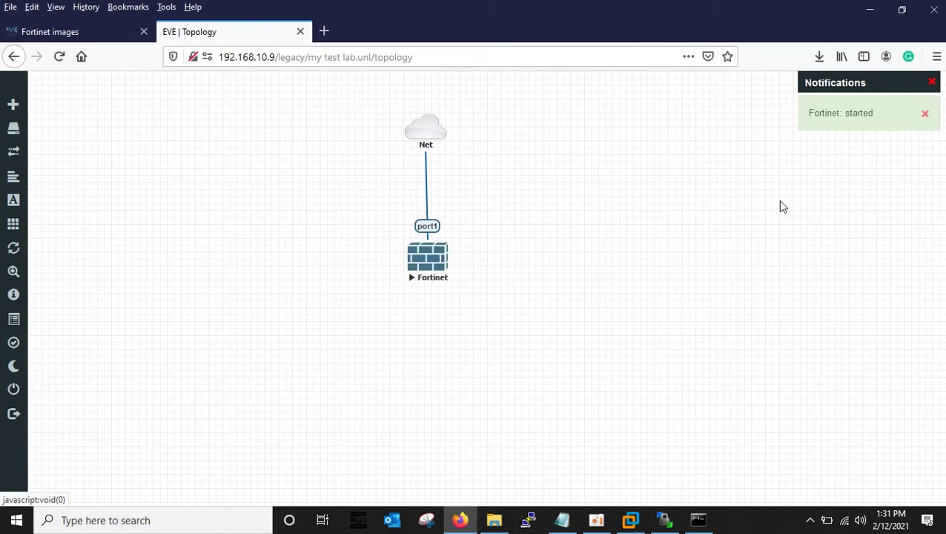
click(426, 255)
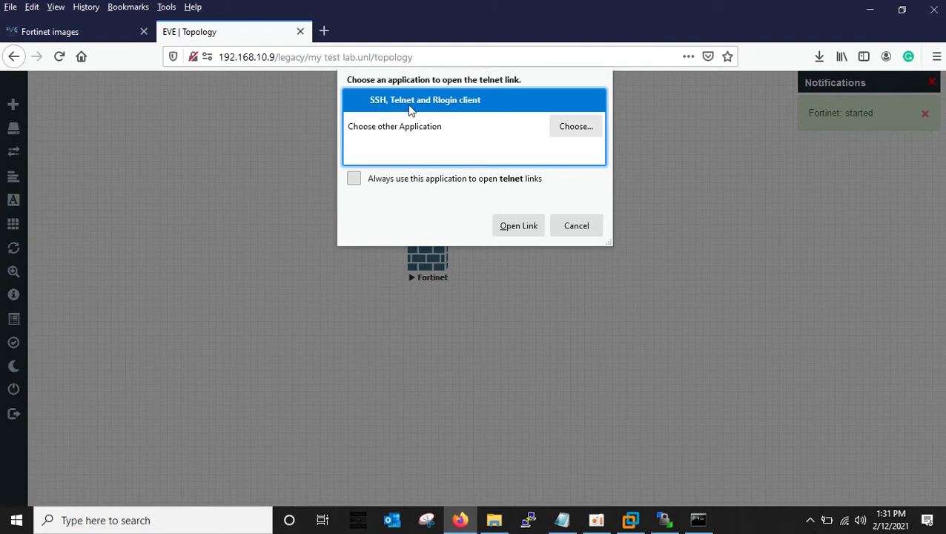
click(514, 230)
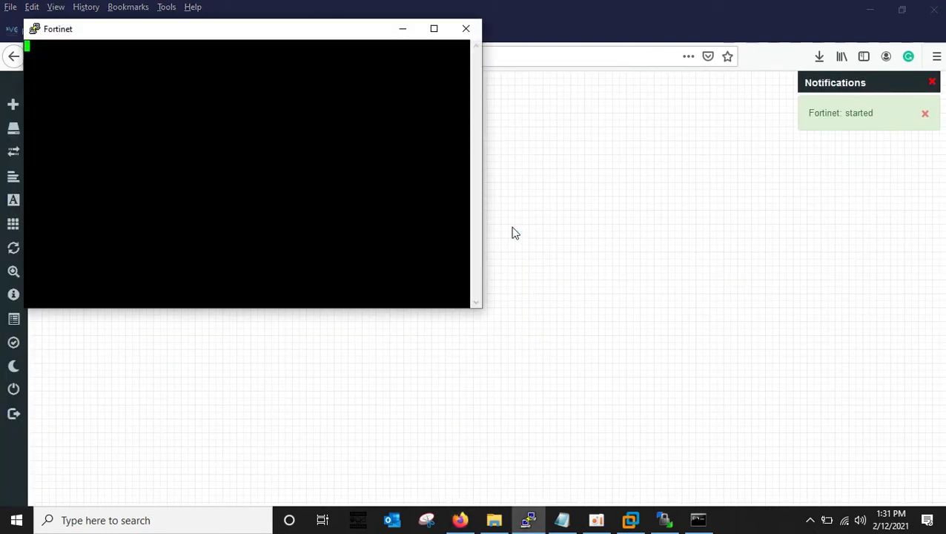
drag(232, 39, 693, 146)
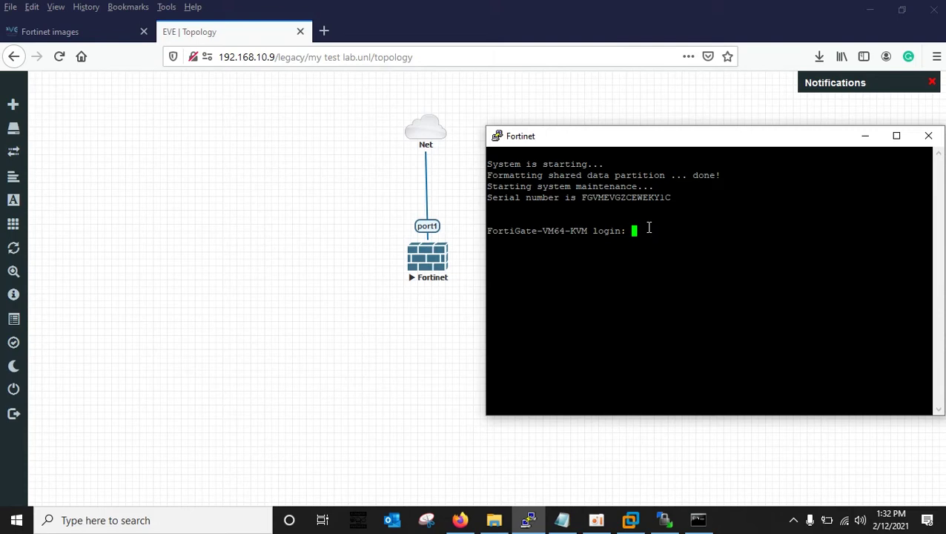
Log in as admin with a blank password, then enter and confirm a new password.
text(admin)
key(Return)
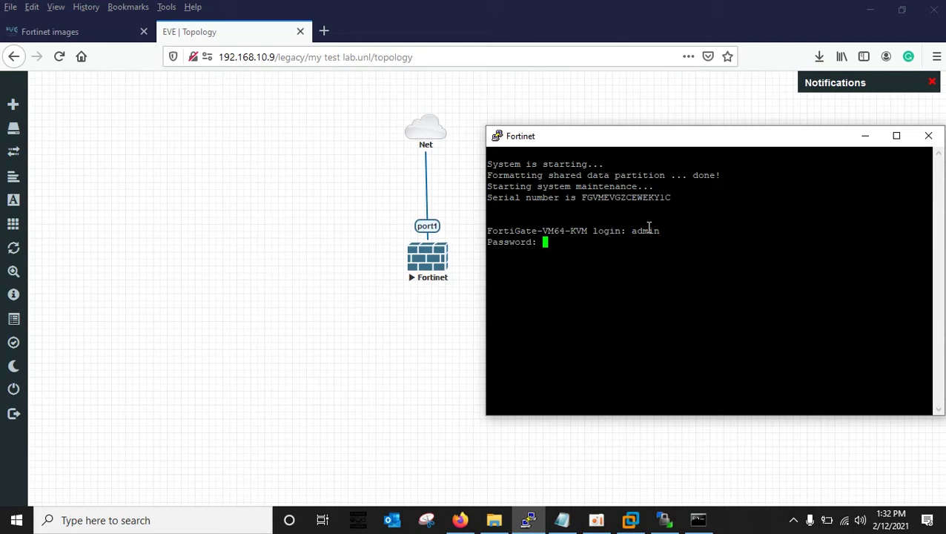
key(Return)
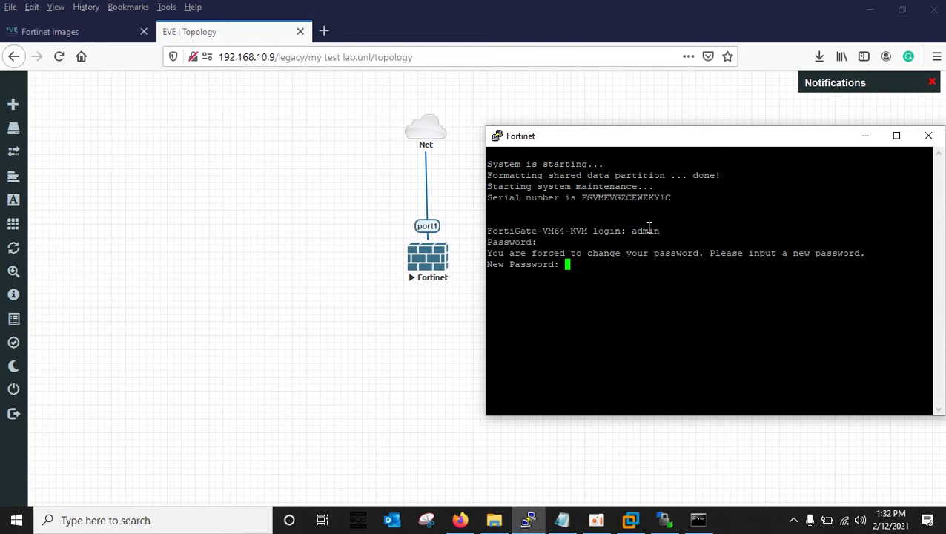
key(Return)
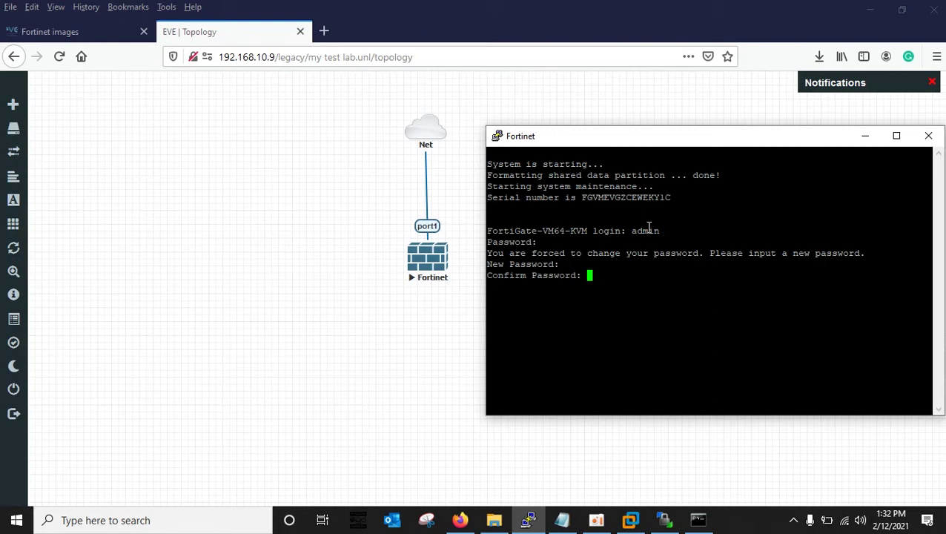
key(Return)
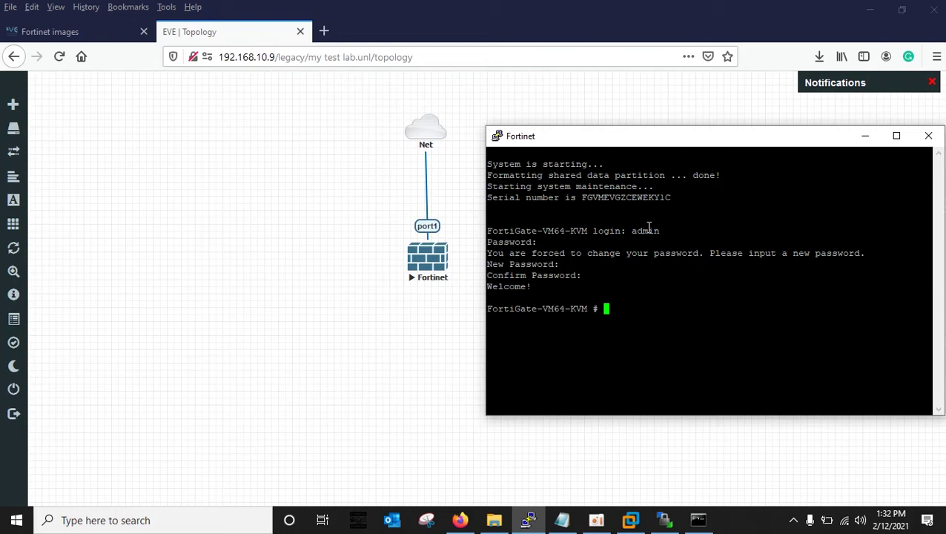
Run 'execute factoryreset' and confirm with y.
text(execute factoryreset)
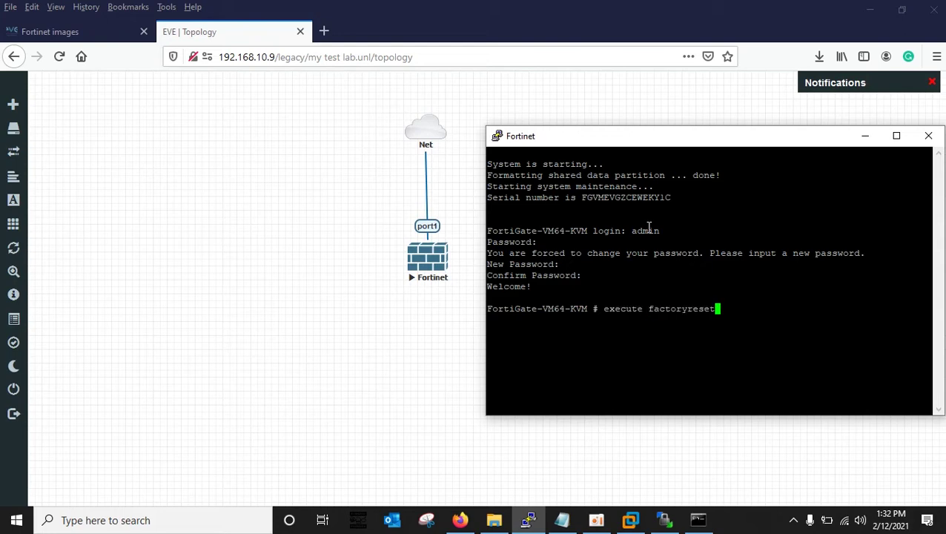
key(Return)
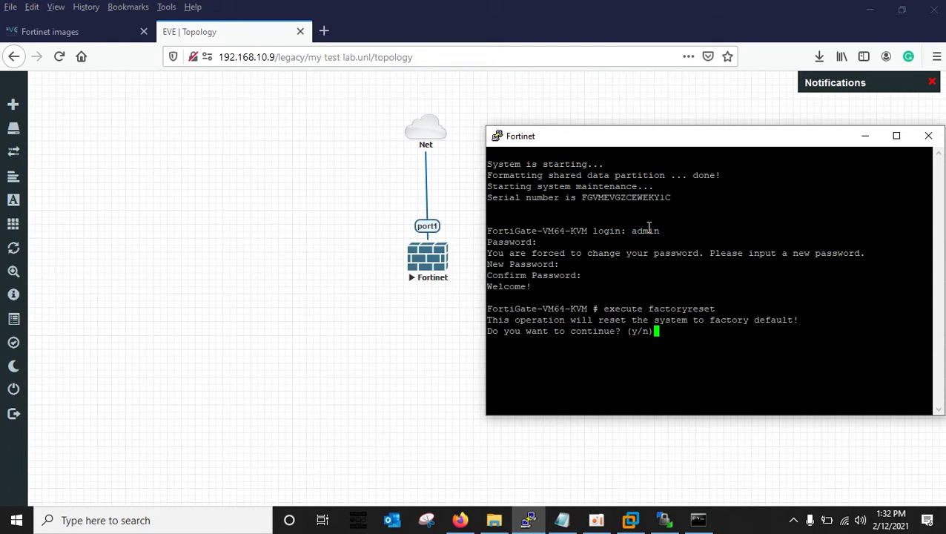
text(y)
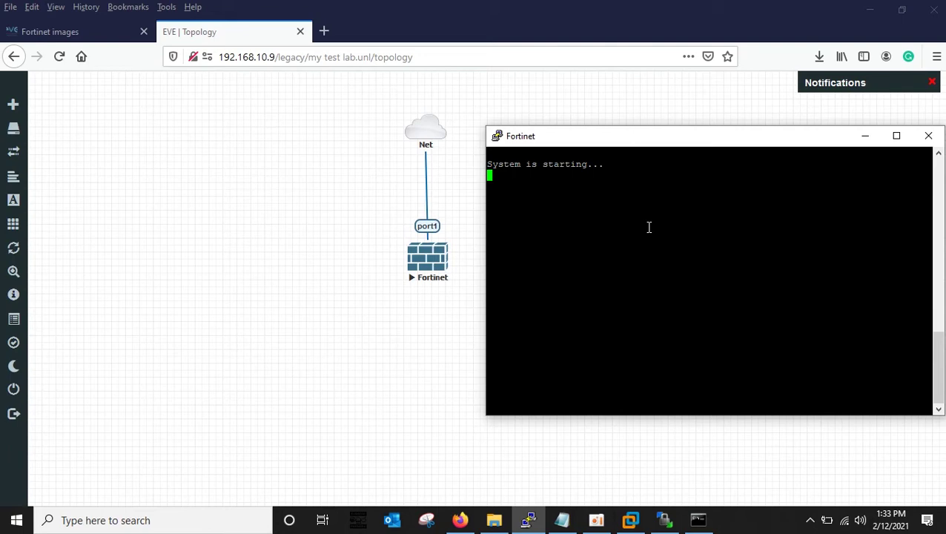
Log in again as admin with a blank password and set a new admin password.
drag(602, 143, 583, 125)
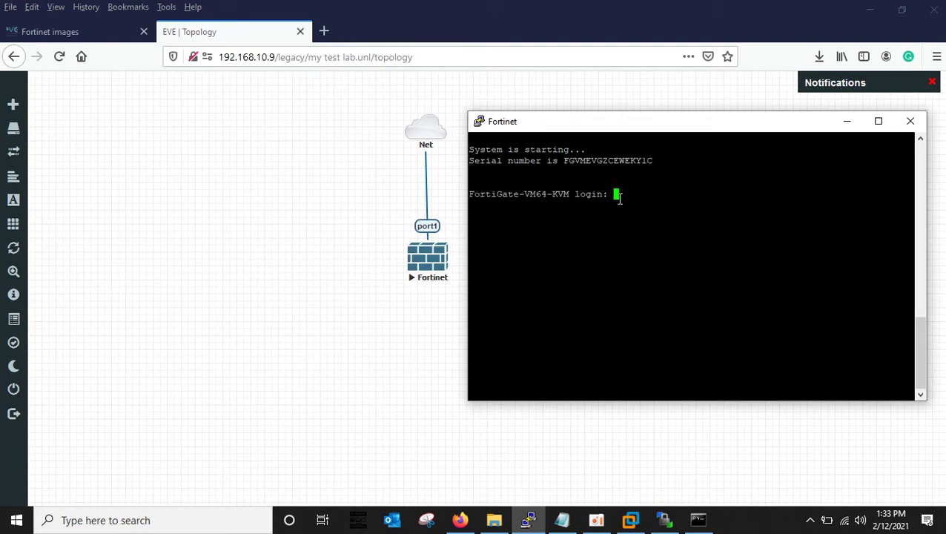
text(admin)
key(Return)
key(Return)
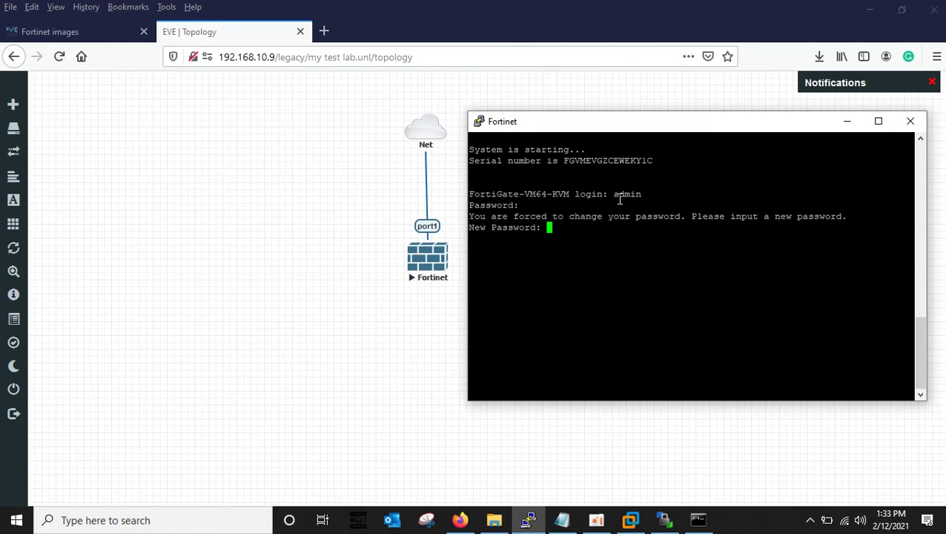
key(Return)
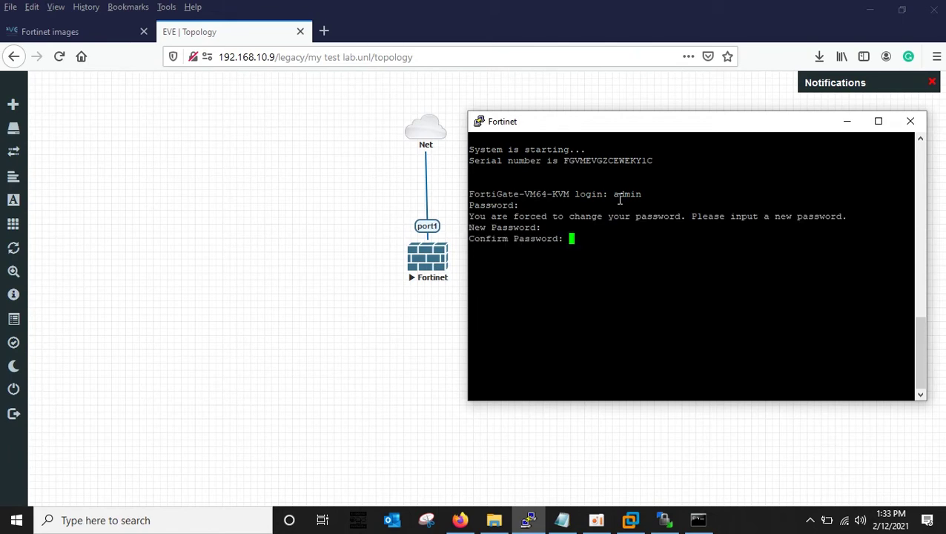
key(Return)
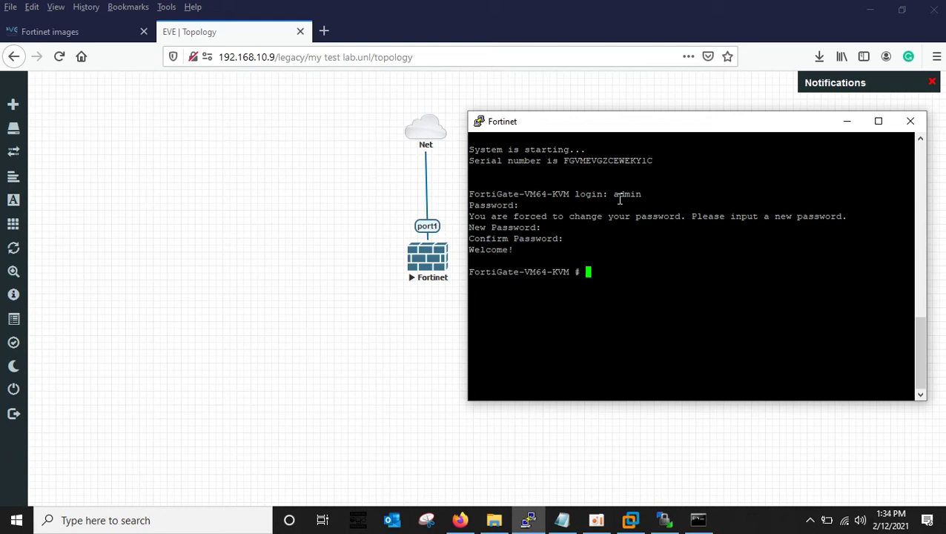
text(config)
Enter 'config system interface' and 'edit port1' to start editing port1.
text(system interface)
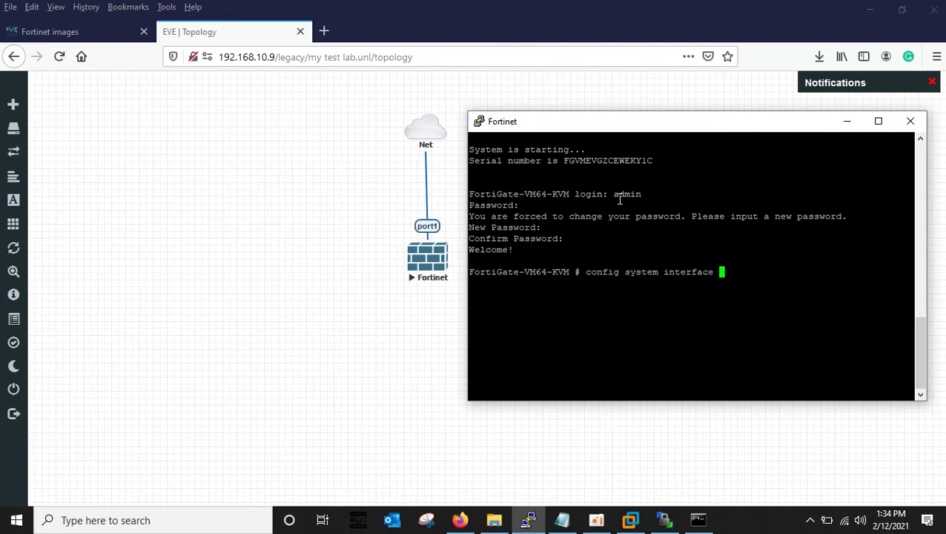
key(Return)
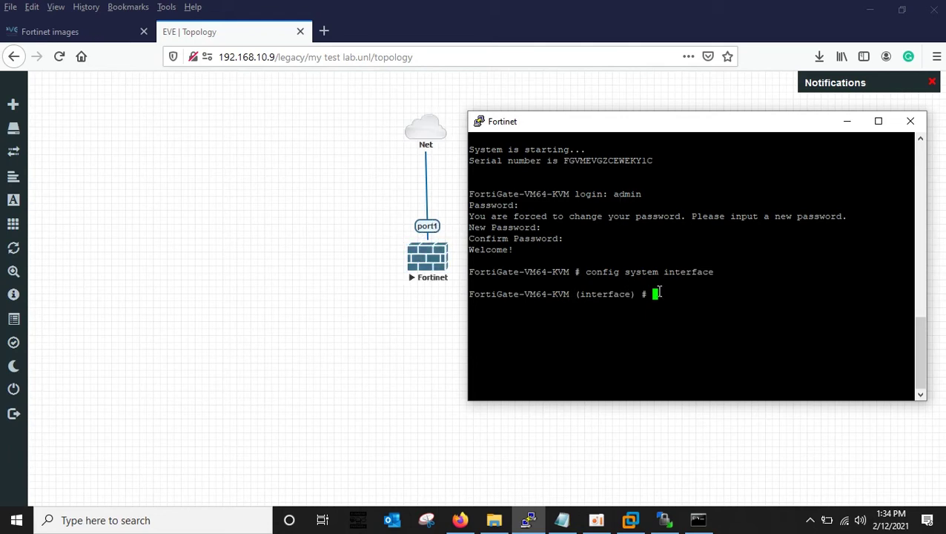
text(edit port1)
key(Return)
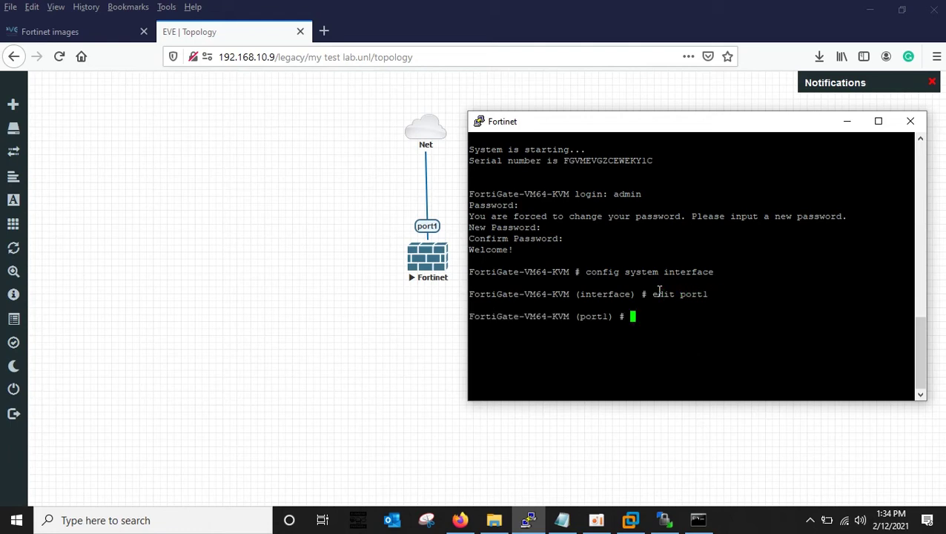
List every available set option for port1, paging through until the prompt returns.
text(set st)
key(Tab)
key(Tab)
key(Tab)
key(Tab)
key(Tab)
key(Tab)
key(BackSpace)
key(BackSpace)
key(BackSpace)
key(BackSpace)
key(BackSpace)
key(BackSpace)
key(question)
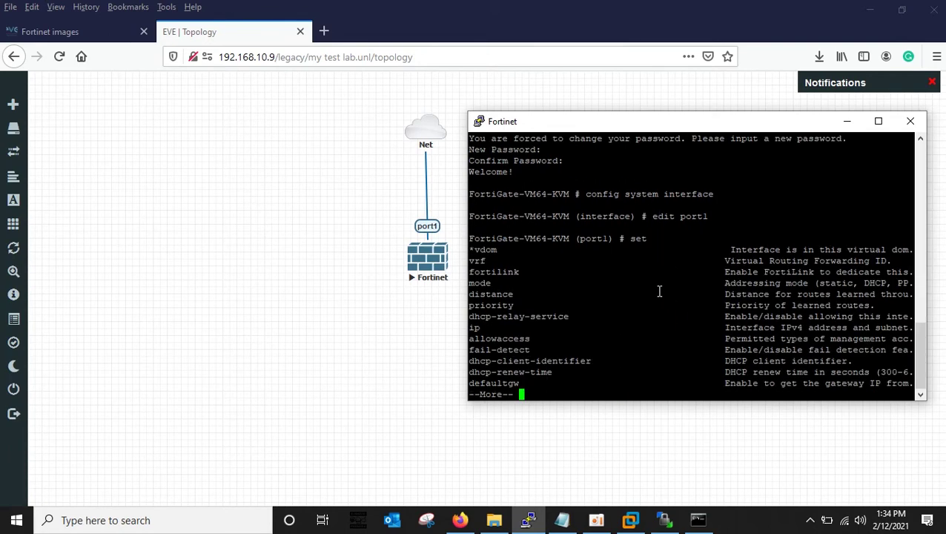
key(space)
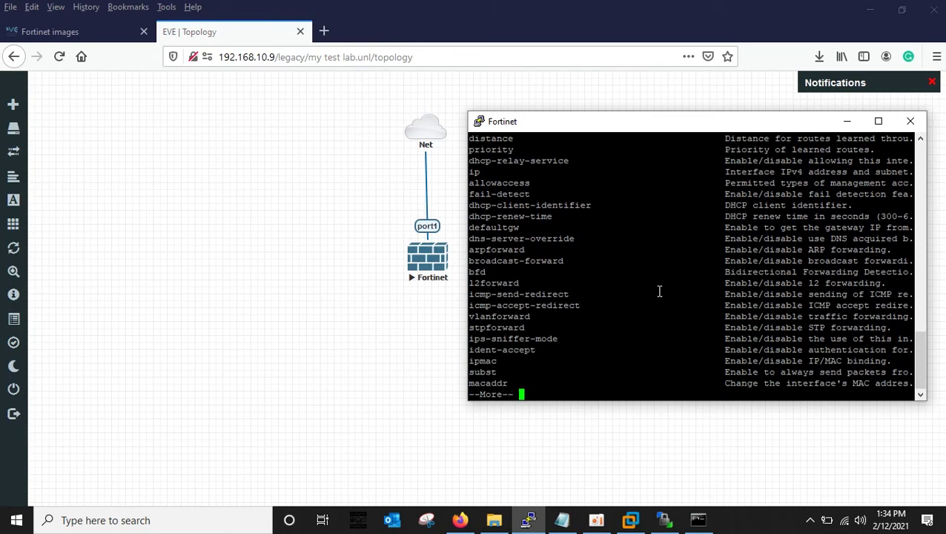
key(space)
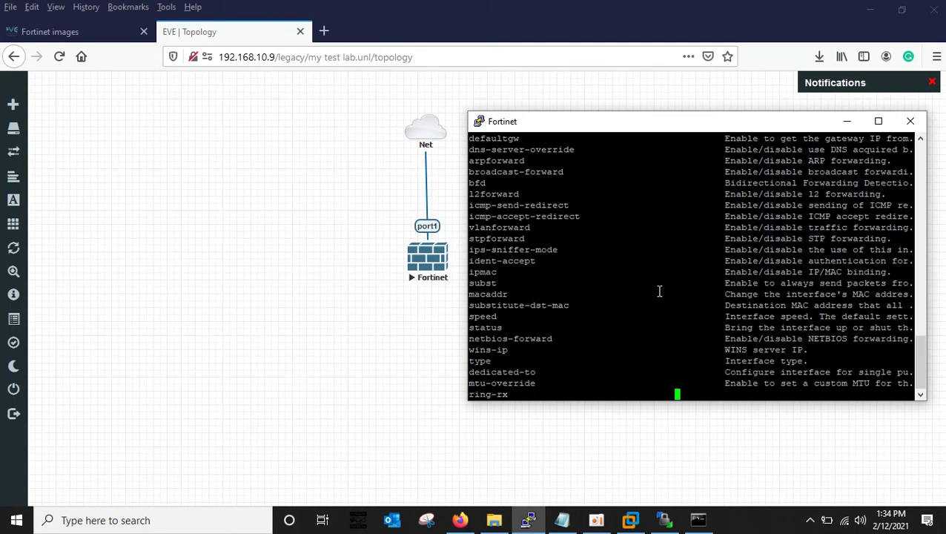
key(space)
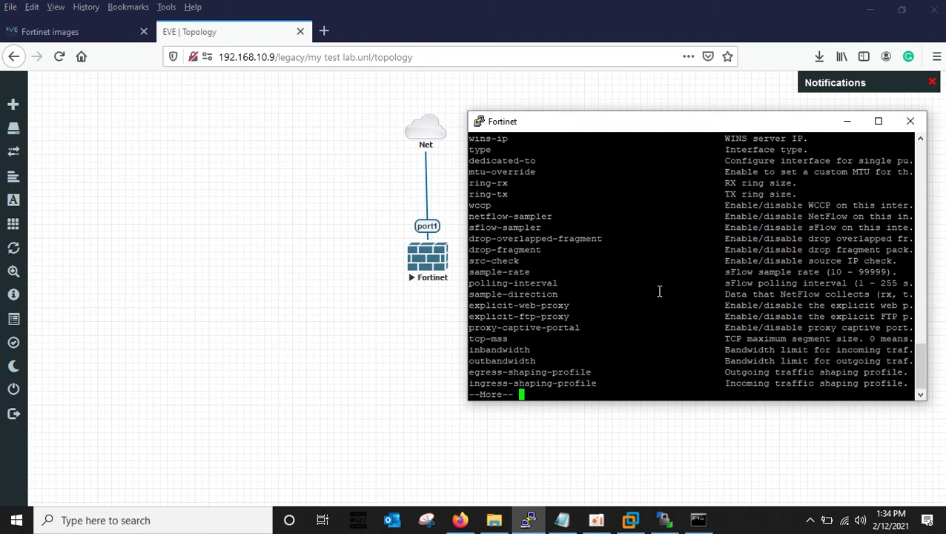
key(space)
text(mode )
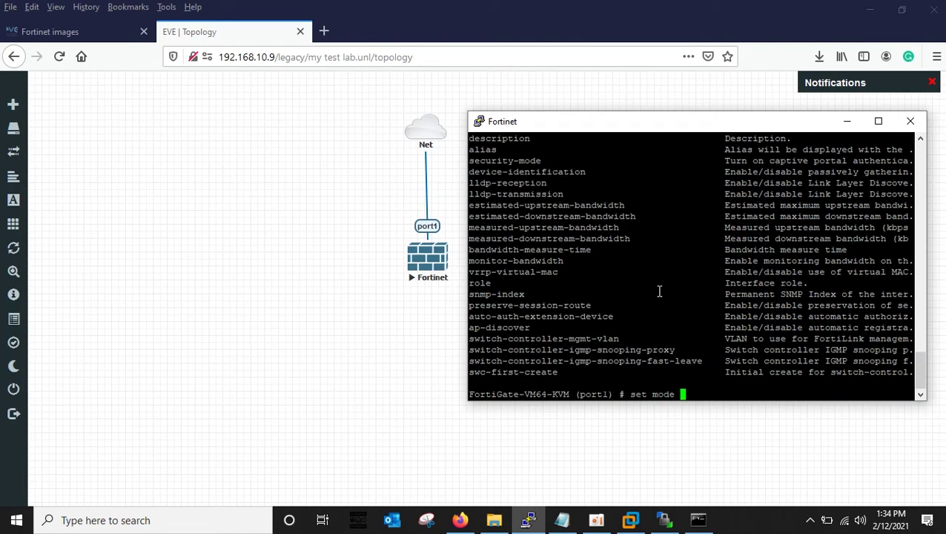
text(static)
Set port1 to static mode with IP address 192.168.10.254/24.
key(Return)
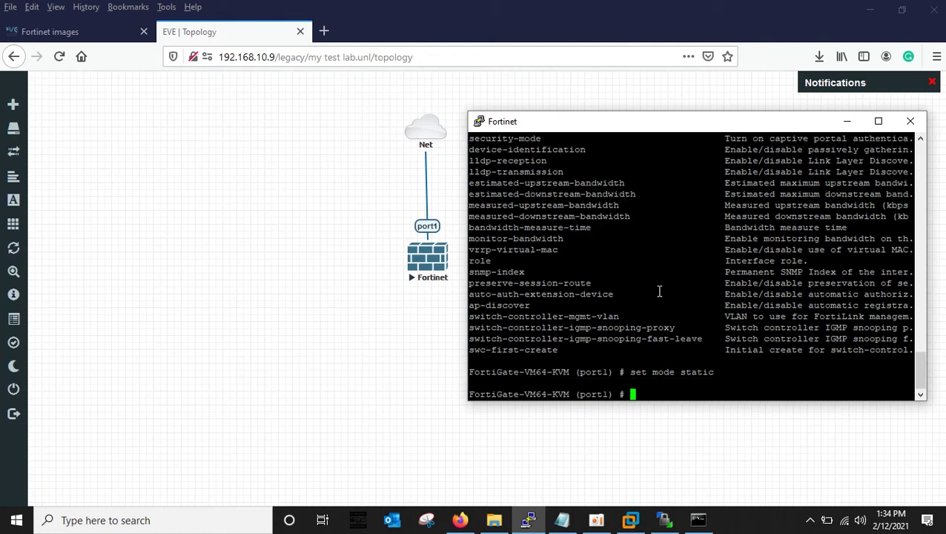
text(set ip 192.168.)
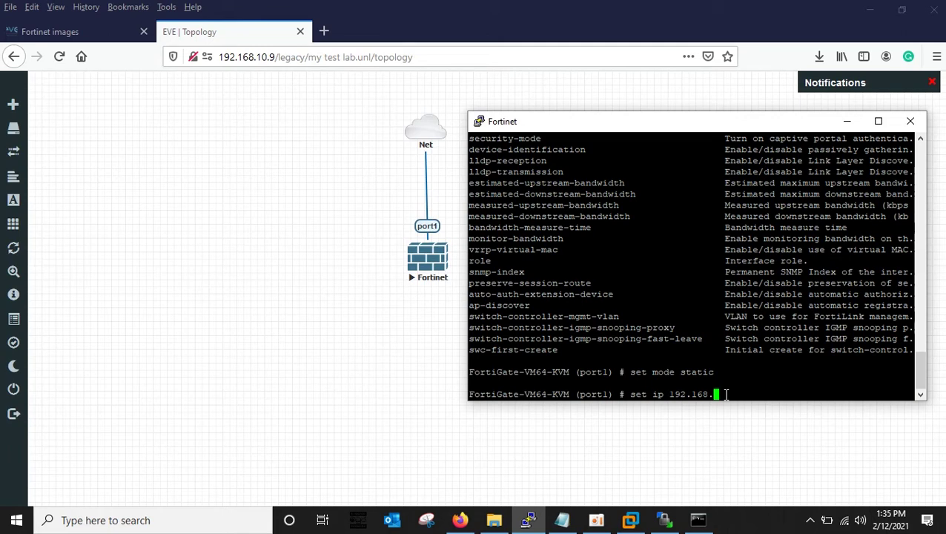
text(10.254/24)
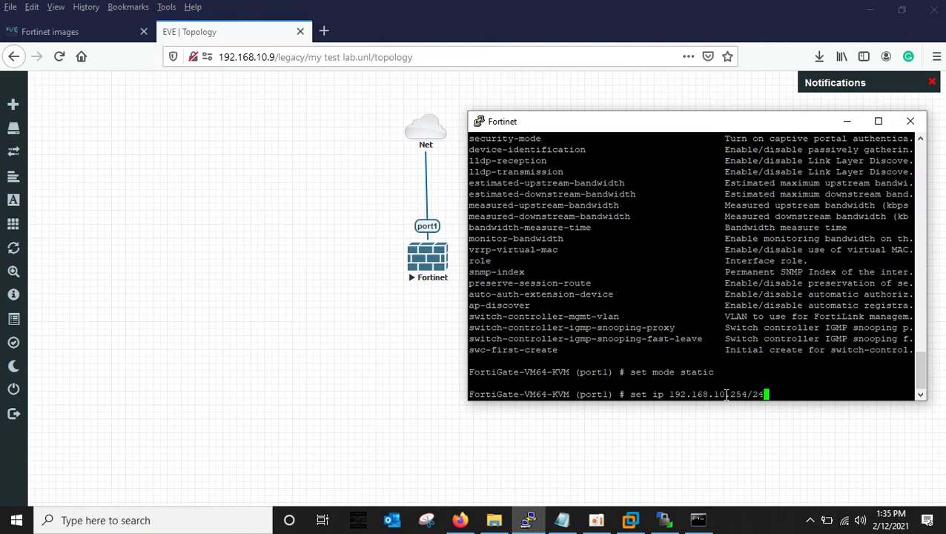
key(Return)
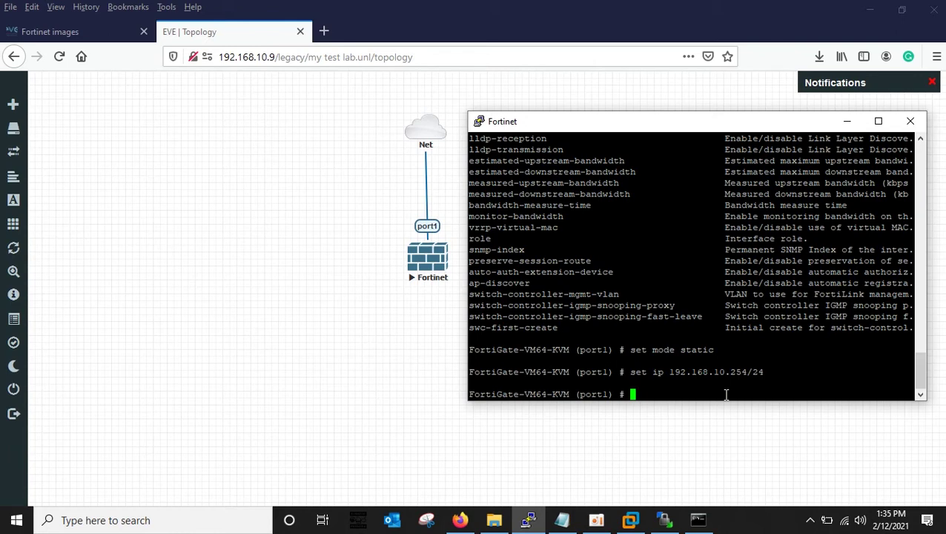
Allow https, http, telnet, ssh and ping on port1, then save with next and end.
text(set al)
key(Tab)
text(https http )
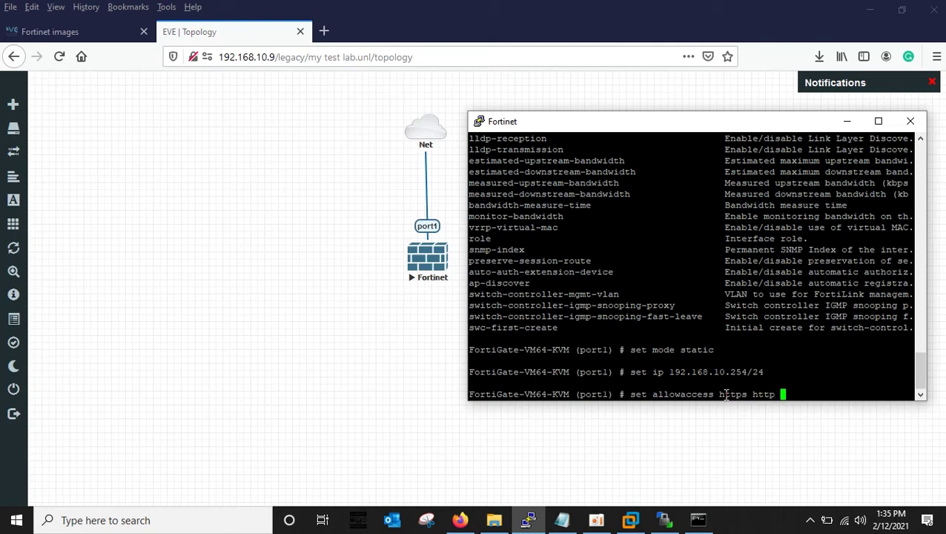
text(telnet  ssh ping)
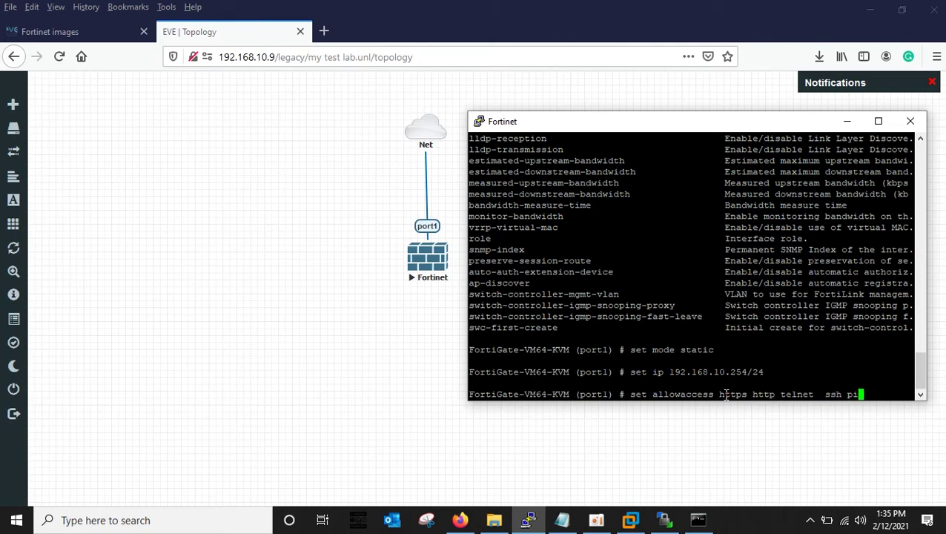
key(Return)
text(end)
key(BackSpace)
key(BackSpace)
key(BackSpace)
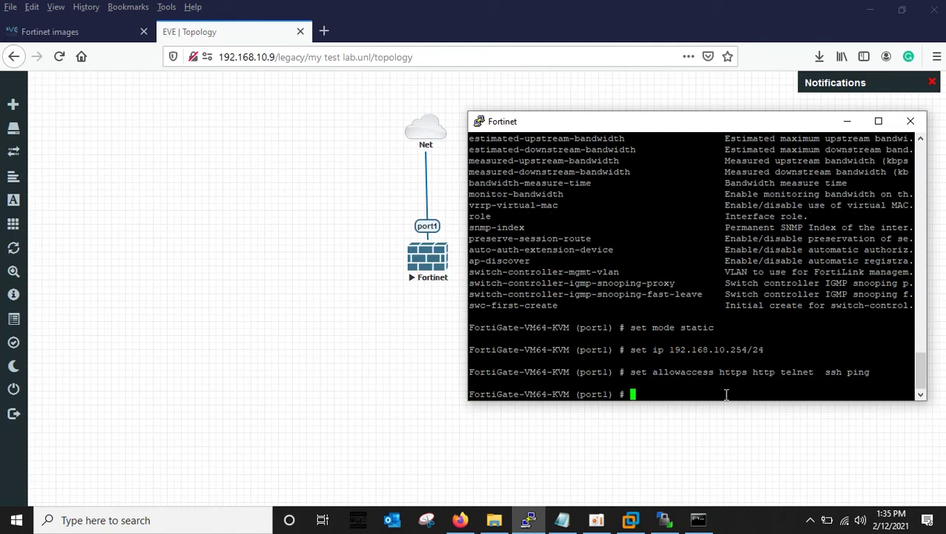
text(next)
key(Return)
text(end)
key(Return)
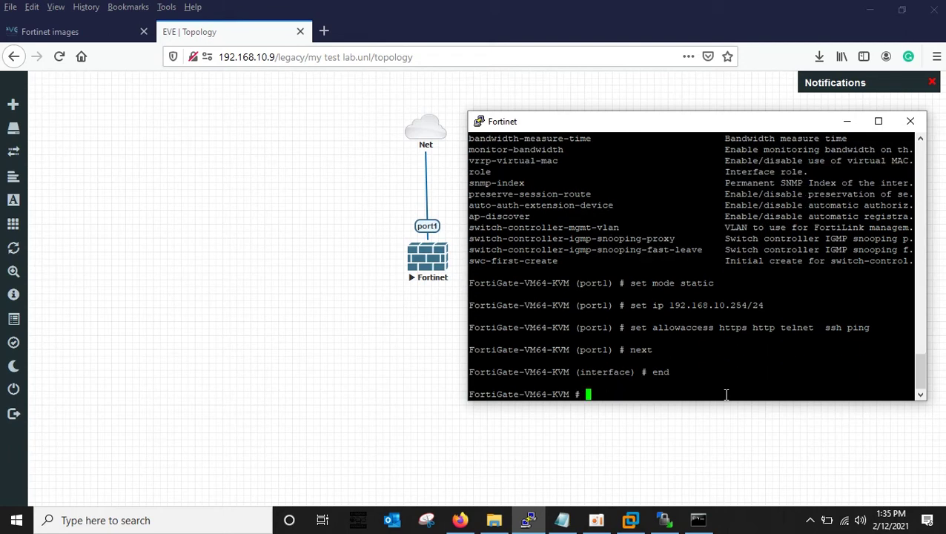
Use 'config router static' to save route 1 with device port1 and gateway 192.168.10.1.
text(config router )
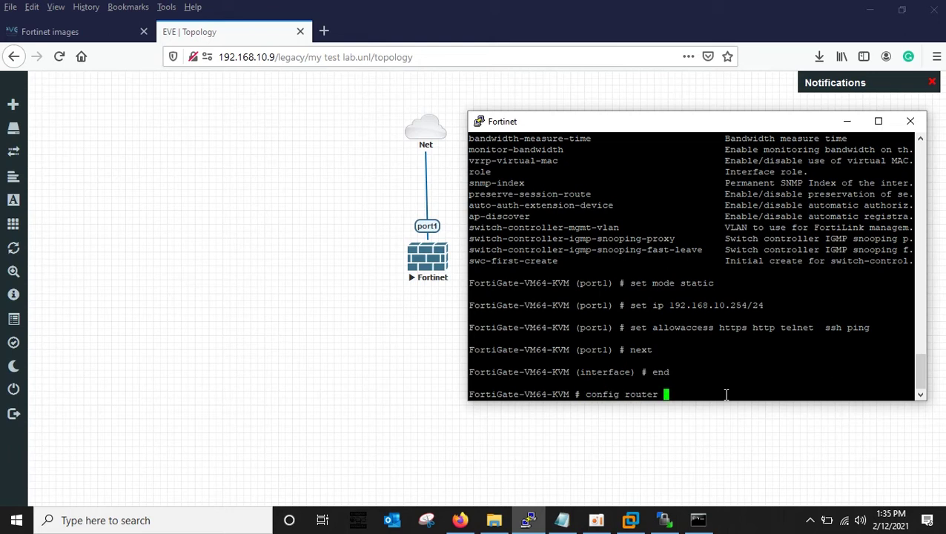
text(static)
key(Return)
text(set)
key(BackSpace)
key(BackSpace)
key(BackSpace)
text(edit 1)
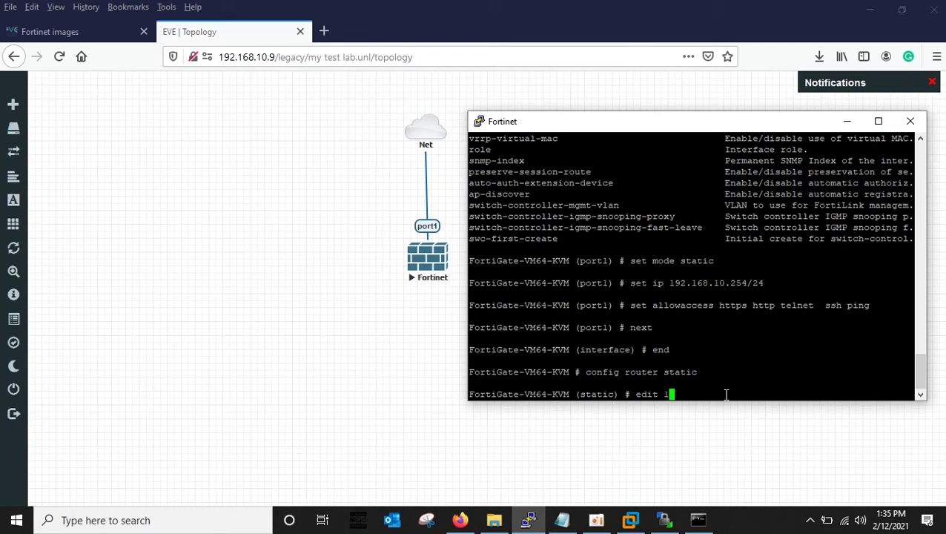
key(Return)
text(set)
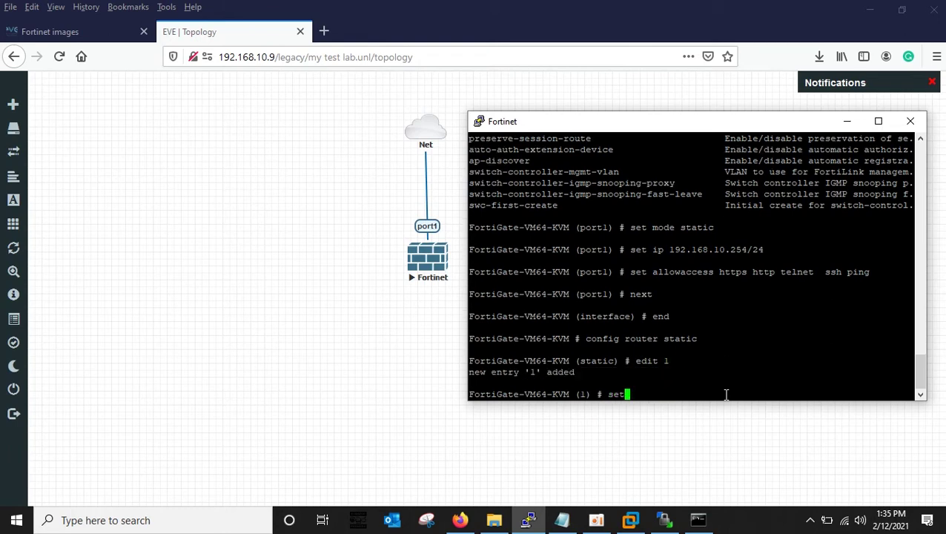
text( device port1)
key(Return)
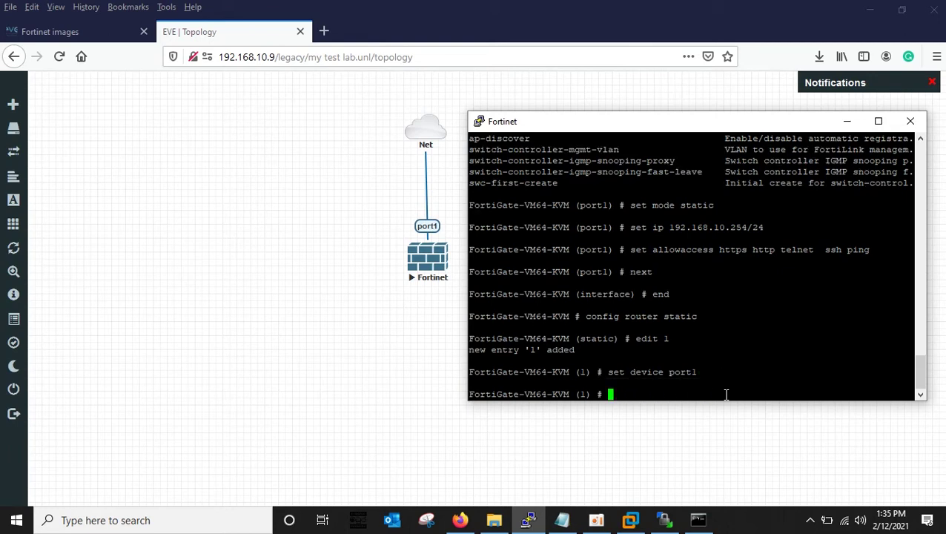
text(set gateway 192)
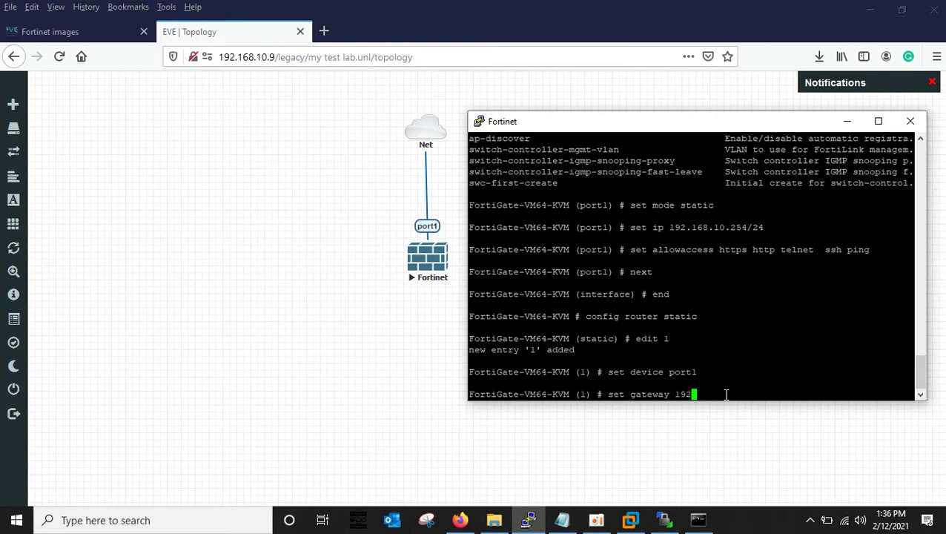
text(.168.10.1)
key(Return)
text(next)
key(Return)
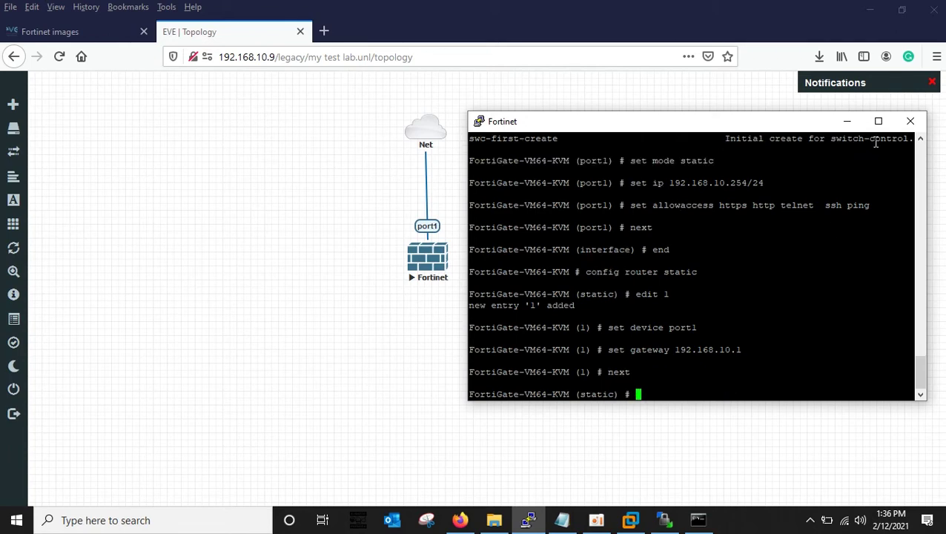
click(845, 121)
Browse to 192.168.10.254 in a new tab and log in with the admin username and password.
click(324, 32)
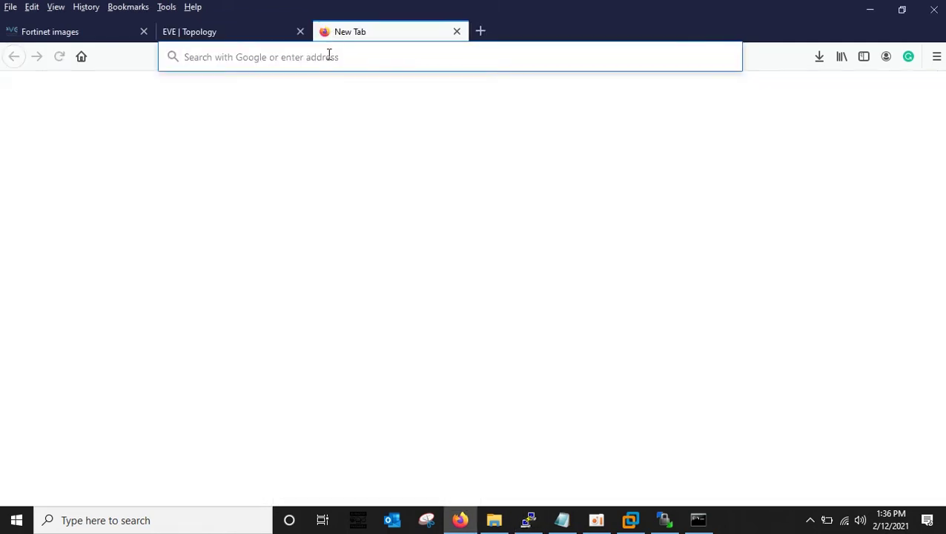
click(330, 57)
text(192.1)
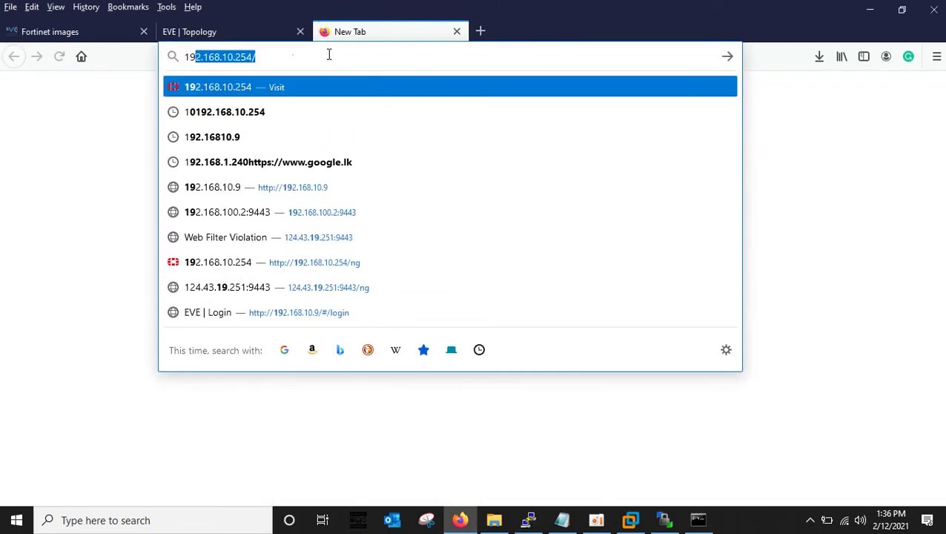
text(68.10.)
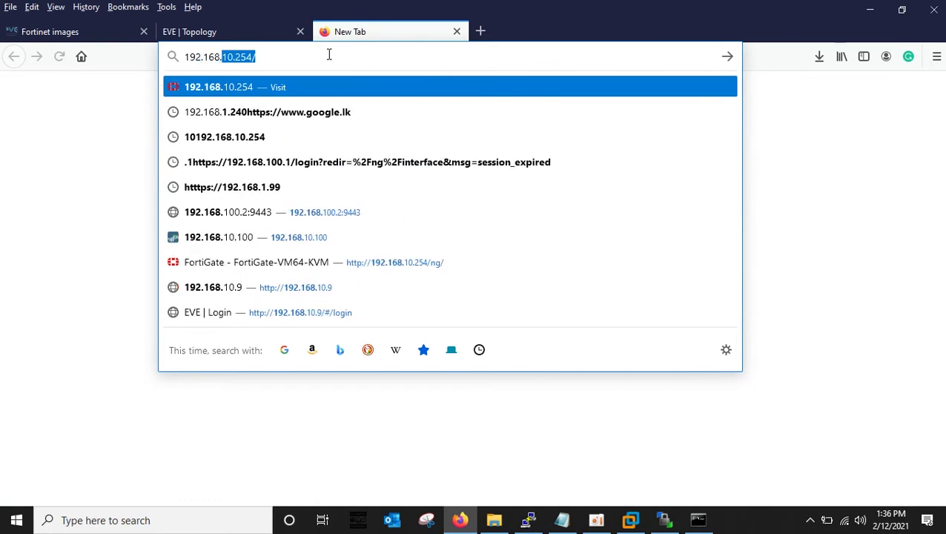
text(254)
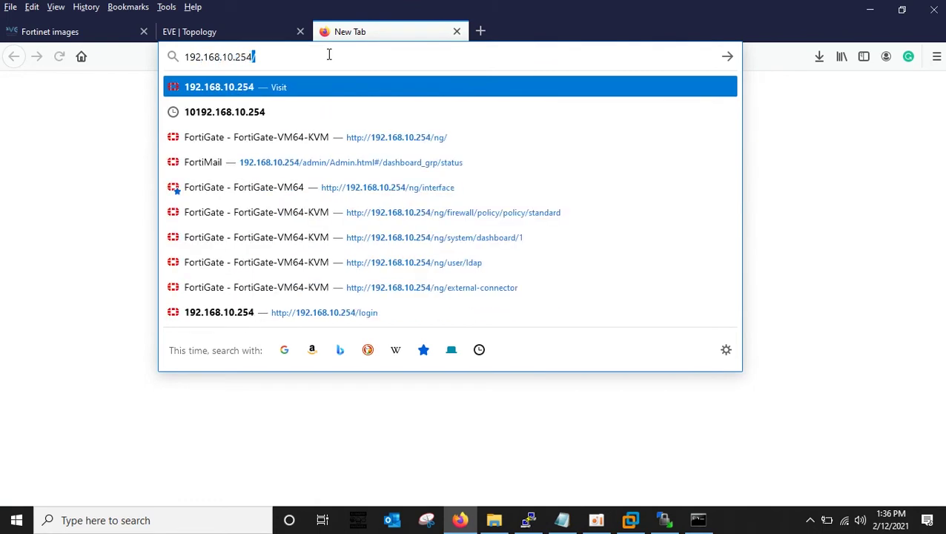
key(Return)
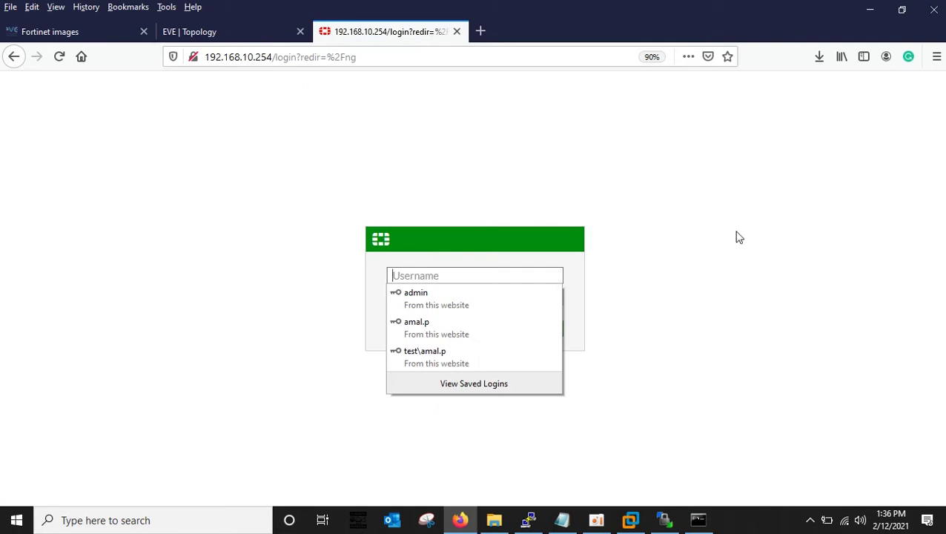
click(424, 272)
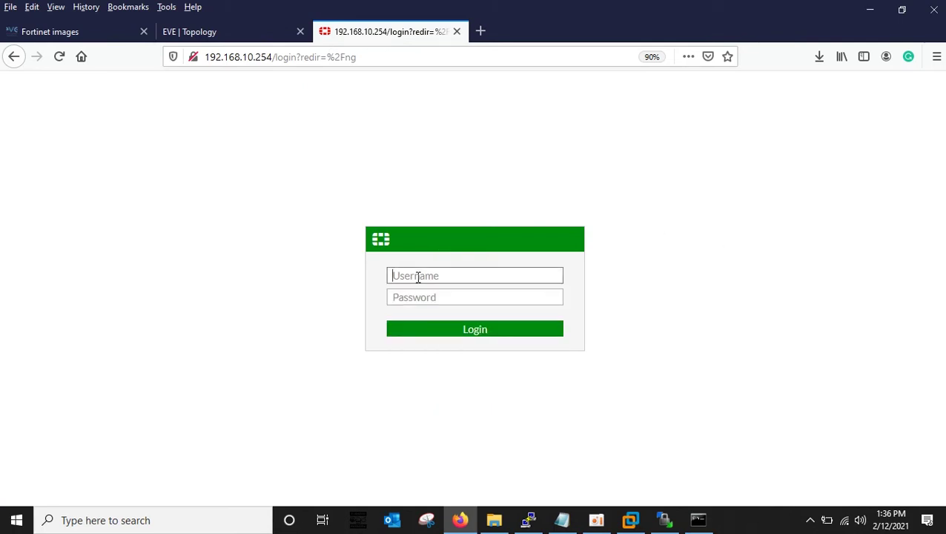
text(admin)
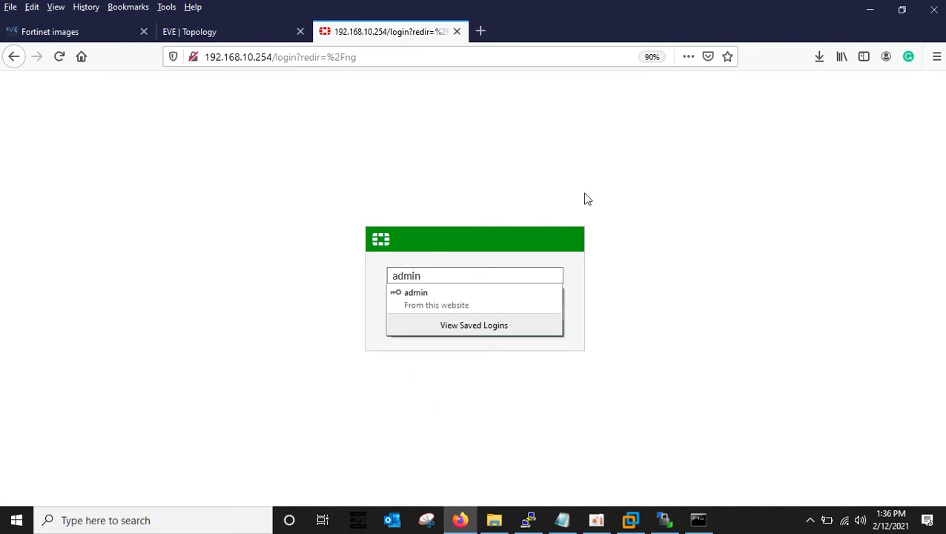
click(395, 298)
text(adm)
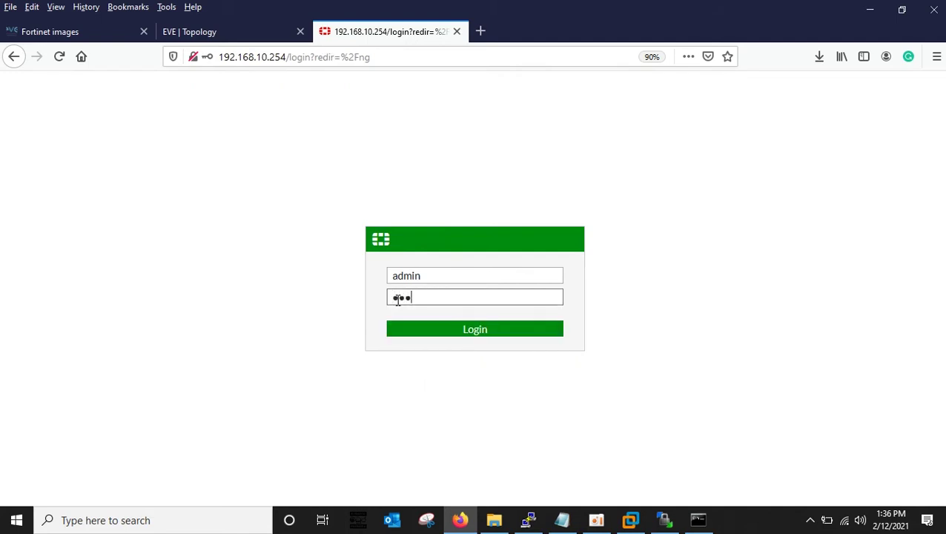
click(443, 330)
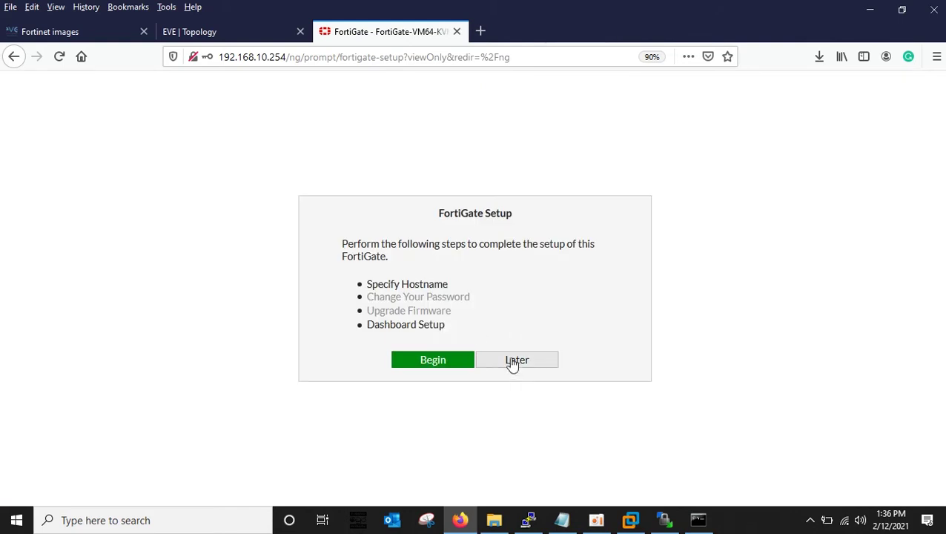
Postpone the setup, stop the FortiOS 6.4.4 notice from reappearing, and collapse the Dashboard menu.
click(516, 360)
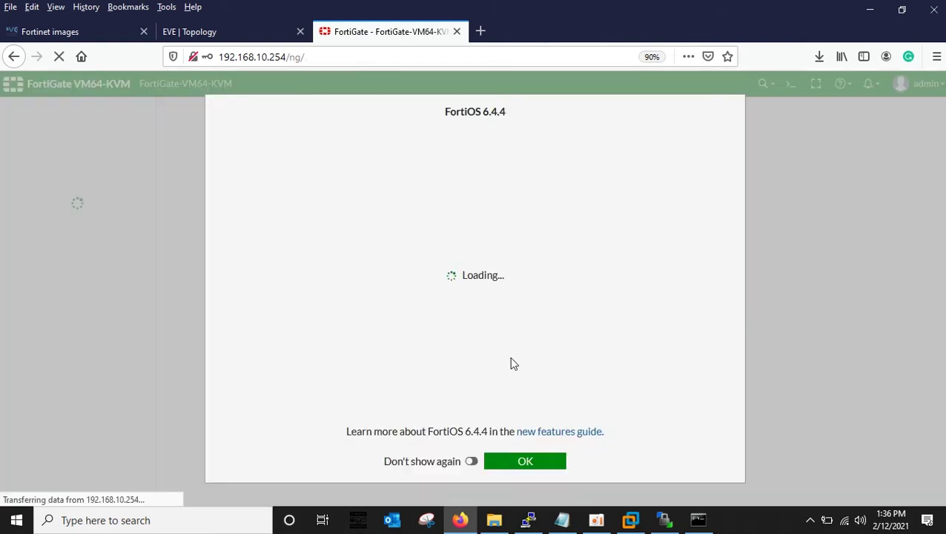
click(472, 462)
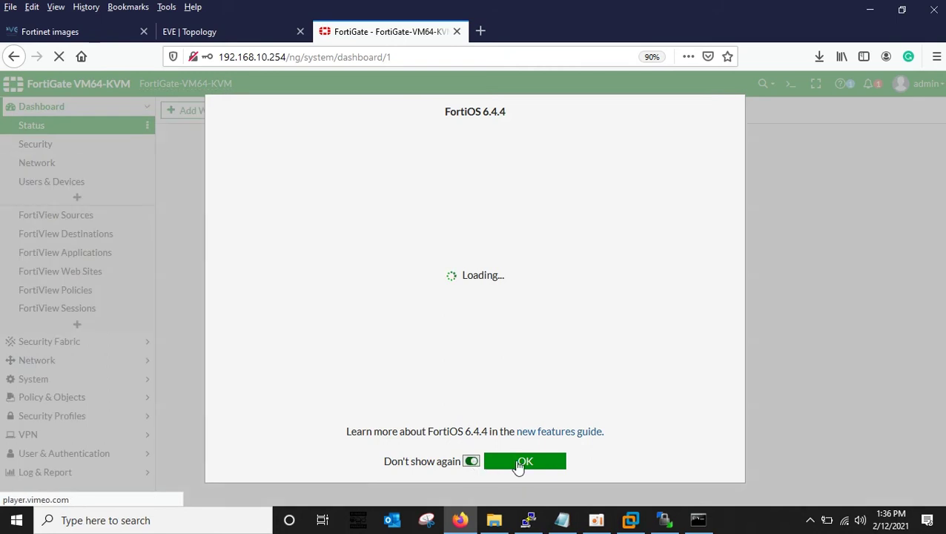
click(519, 464)
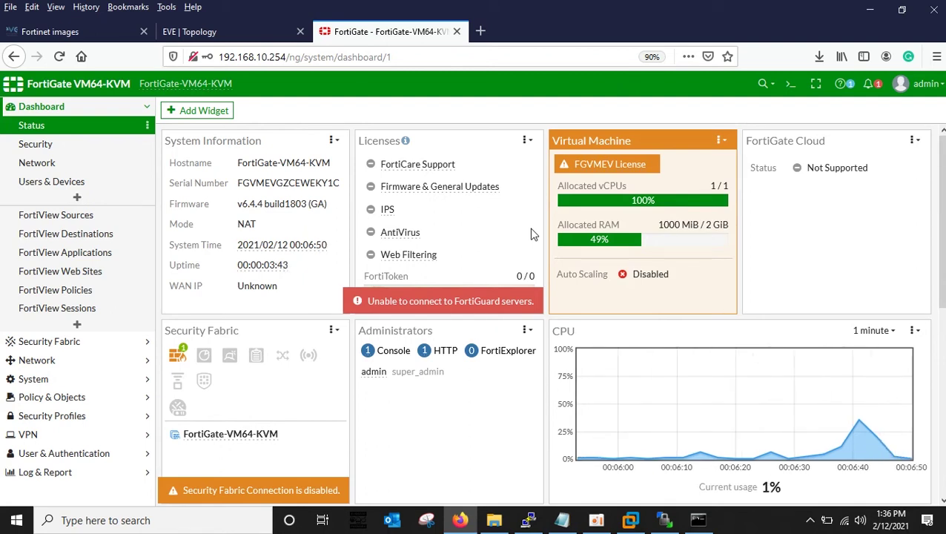
click(37, 108)
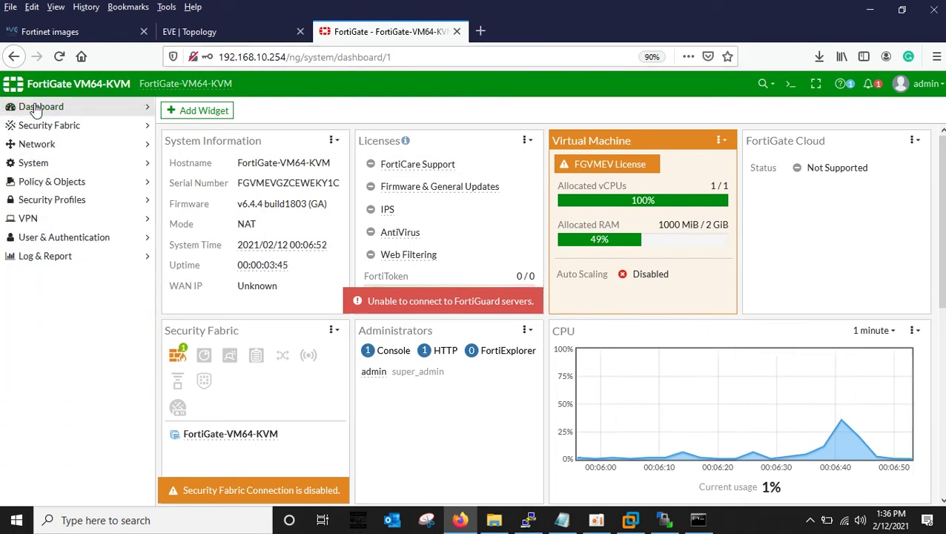
Add a Virtual PC (VPCS) node named VPC and place it left of the Fortinet node.
click(206, 33)
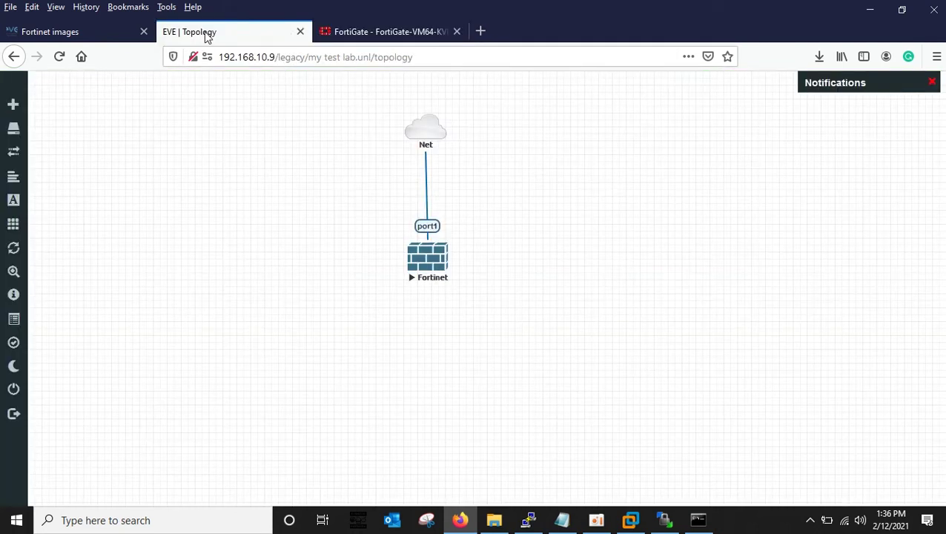
right_click(582, 264)
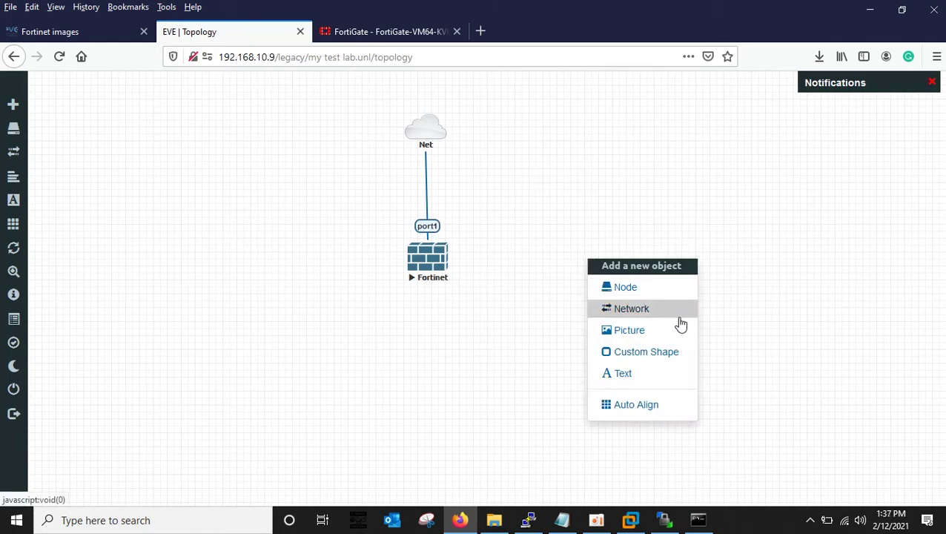
click(642, 289)
drag(655, 243, 656, 485)
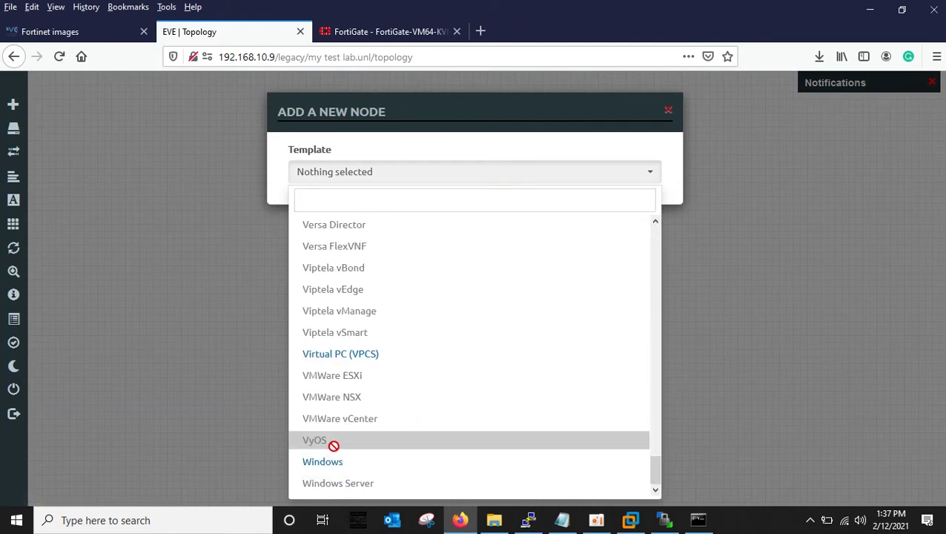
click(325, 353)
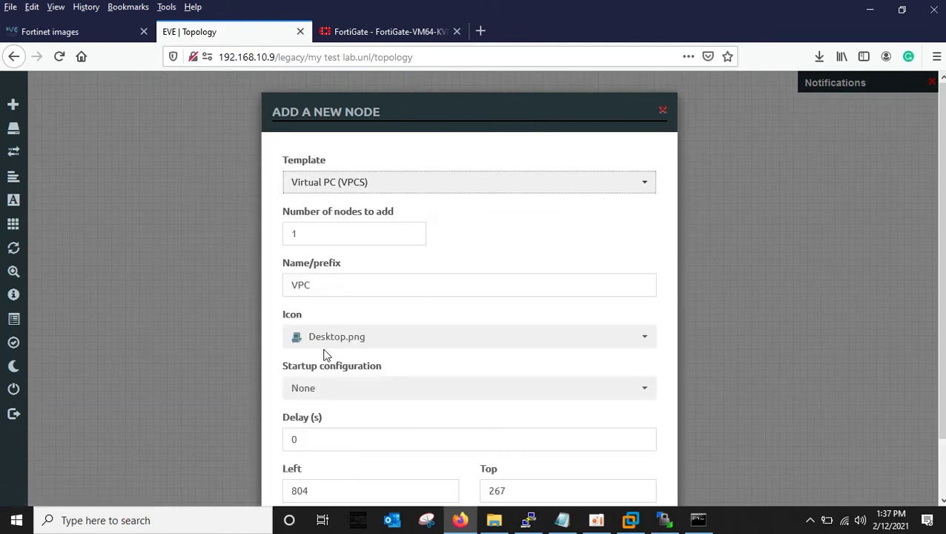
scroll(736, 385, down, 2)
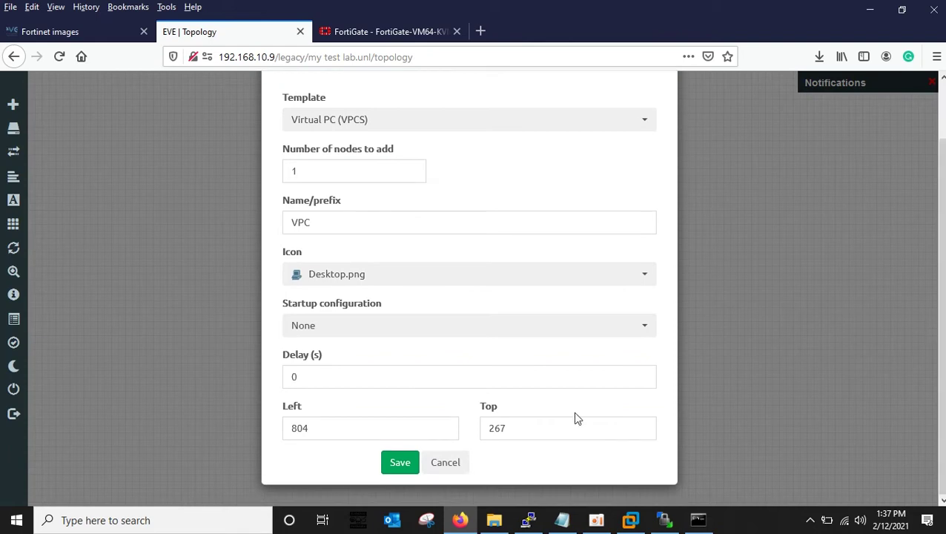
click(409, 462)
drag(601, 272, 213, 260)
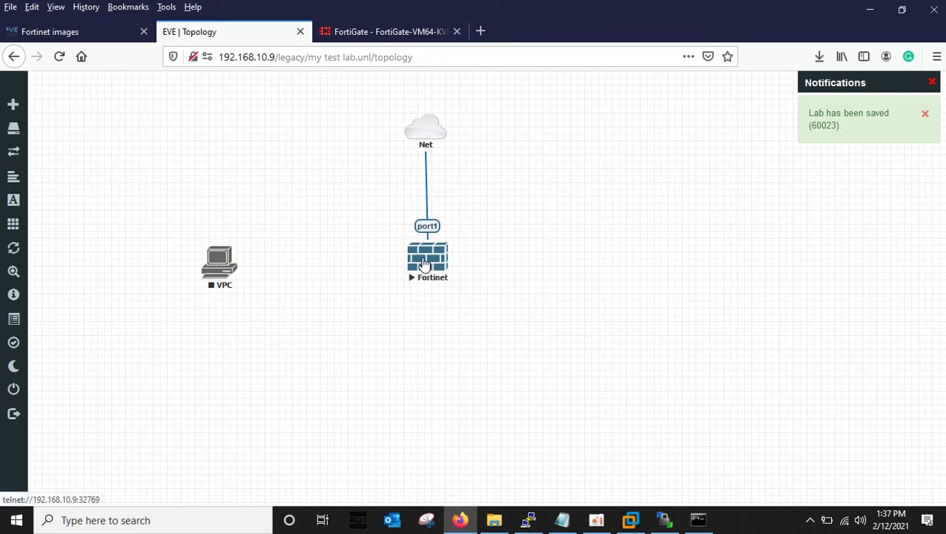
Stop the Fortinet node and link VPC eth0 to Fortinet port2.
right_click(425, 265)
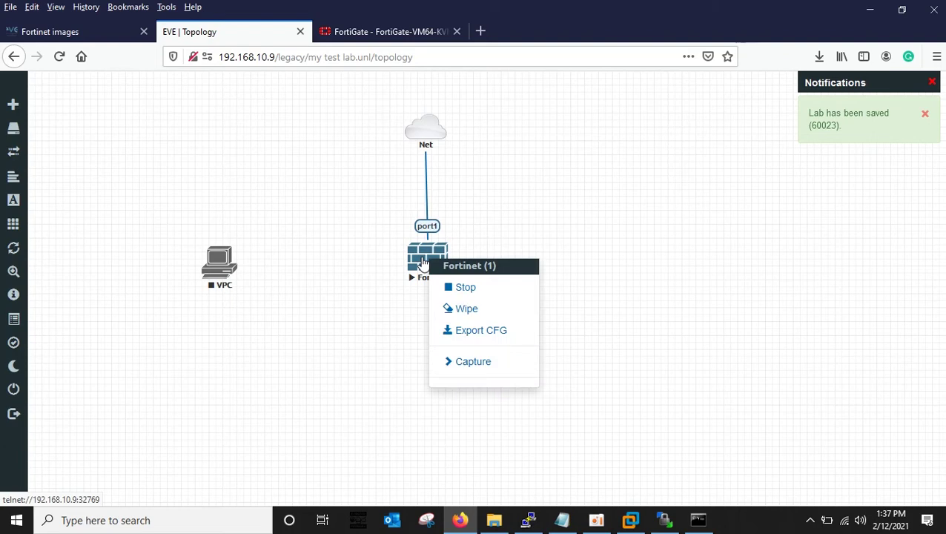
click(456, 290)
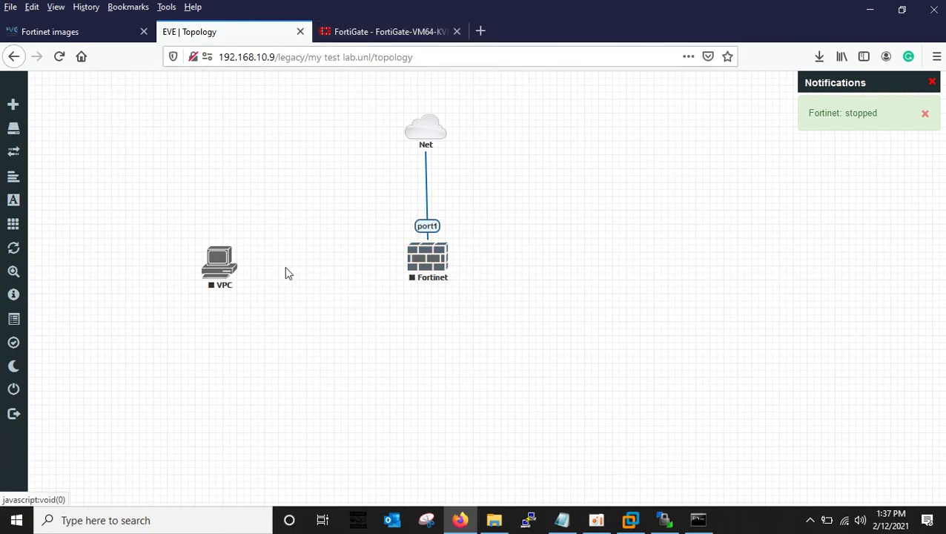
drag(234, 263, 429, 263)
click(505, 452)
drag(217, 261, 221, 253)
Start the Fortinet node and the VPC node.
right_click(437, 267)
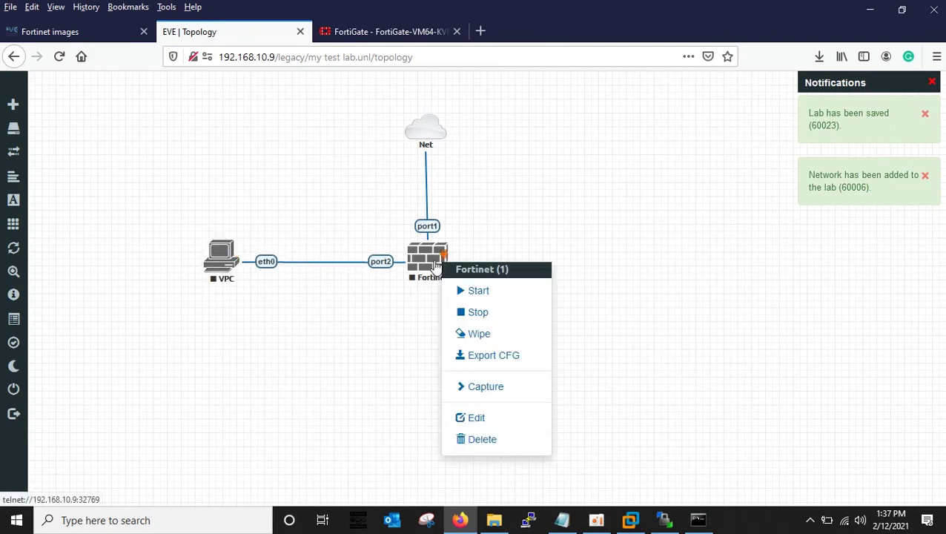
click(448, 289)
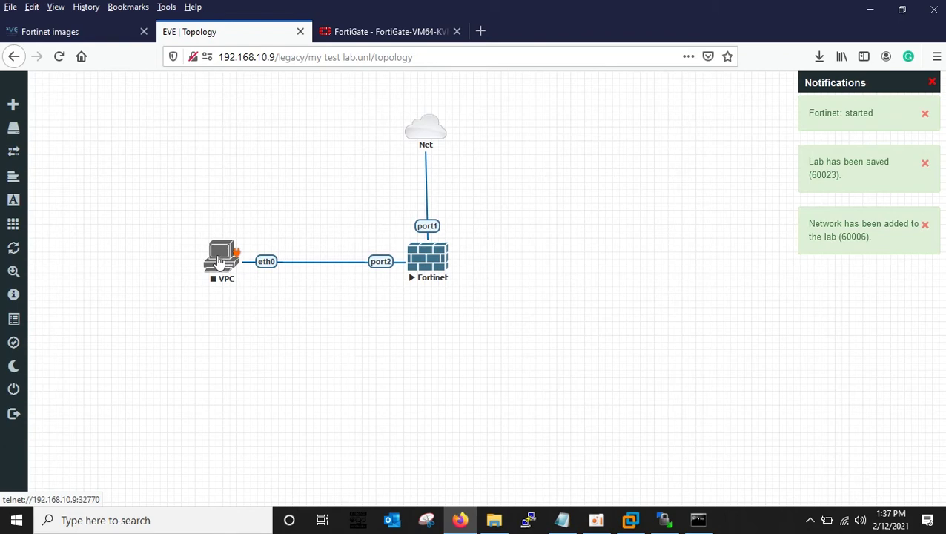
right_click(220, 259)
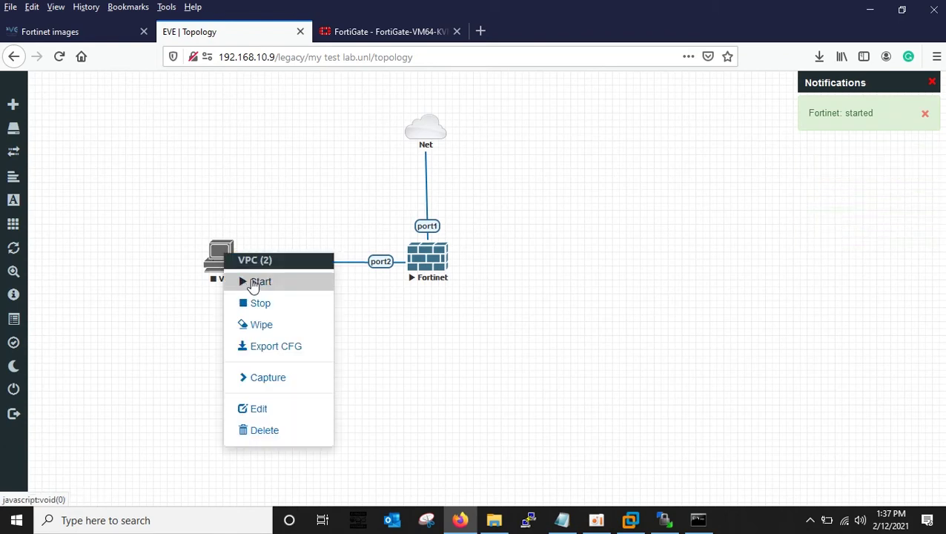
click(256, 281)
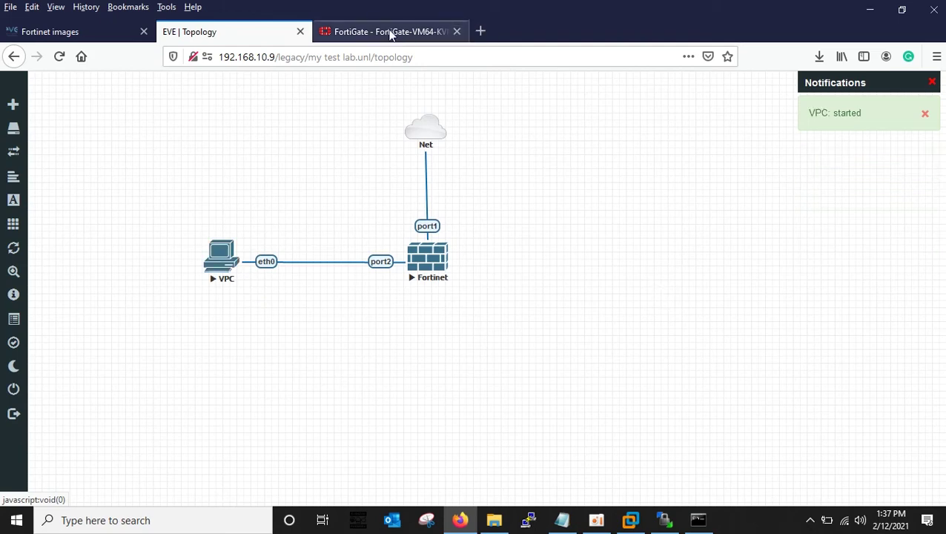
Reload the FortiGate dashboard page in its browser tab.
click(373, 35)
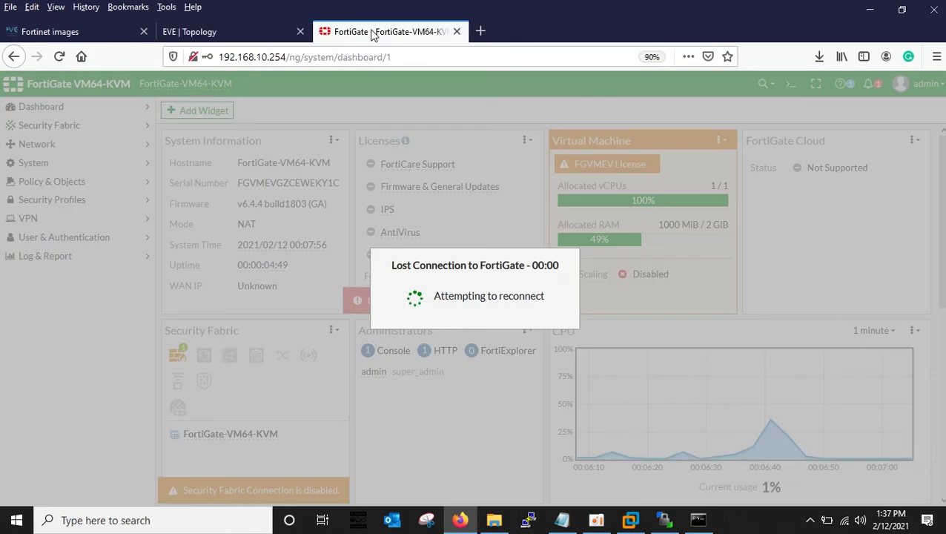
click(420, 57)
key(Return)
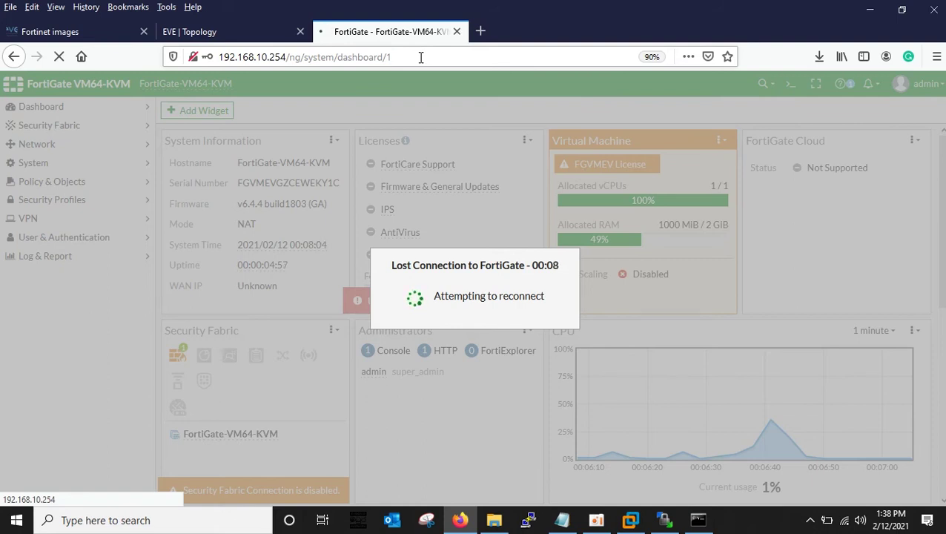
click(420, 57)
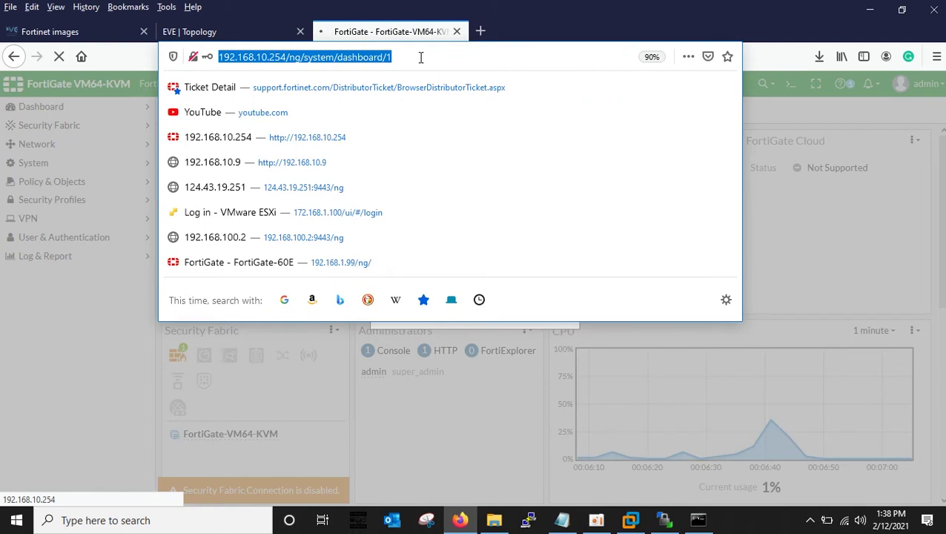
key(Return)
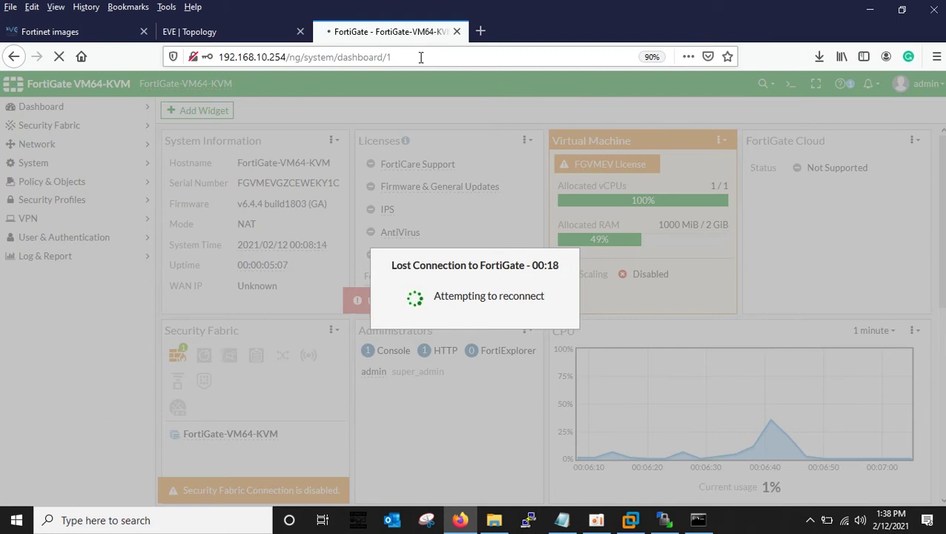
Trim the page address down to the bare 192.168.10.254 and load it.
click(222, 32)
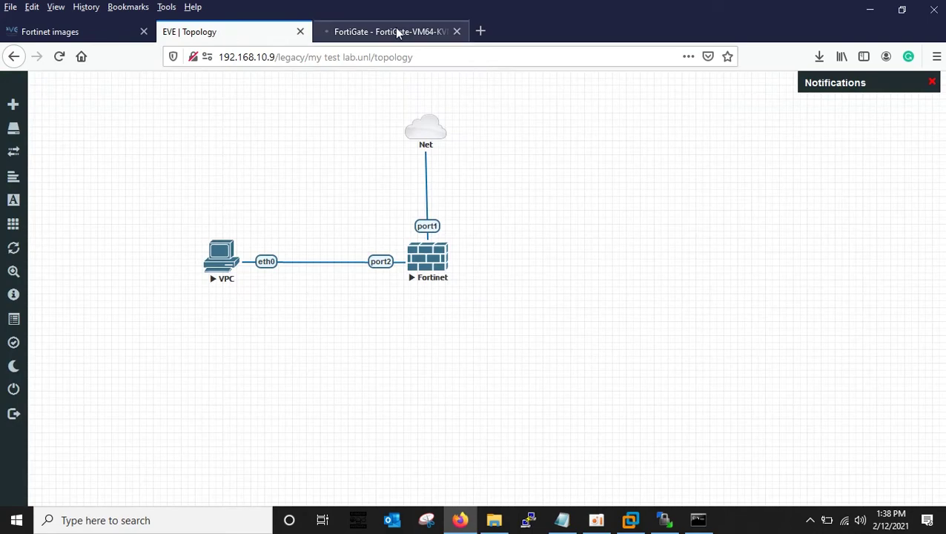
click(400, 32)
click(404, 56)
key(Escape)
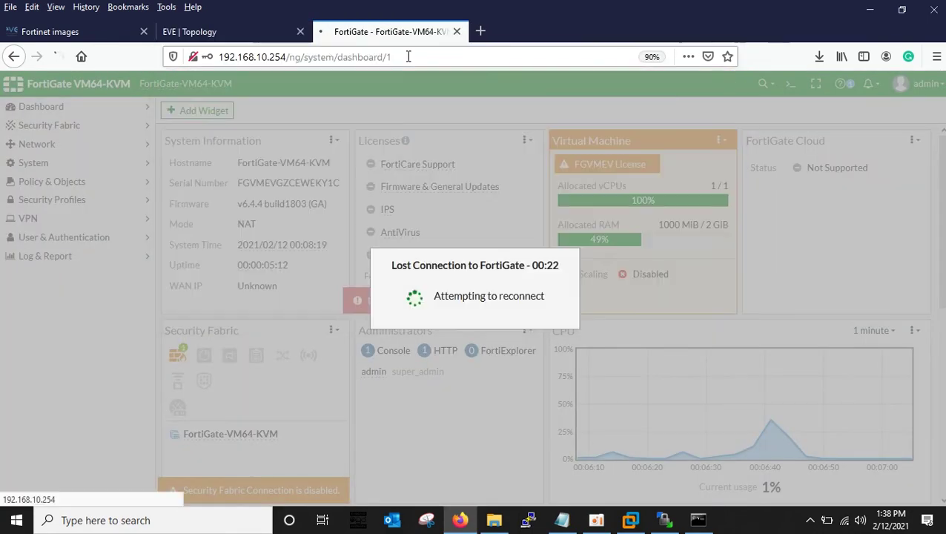
click(408, 56)
drag(407, 57, 297, 62)
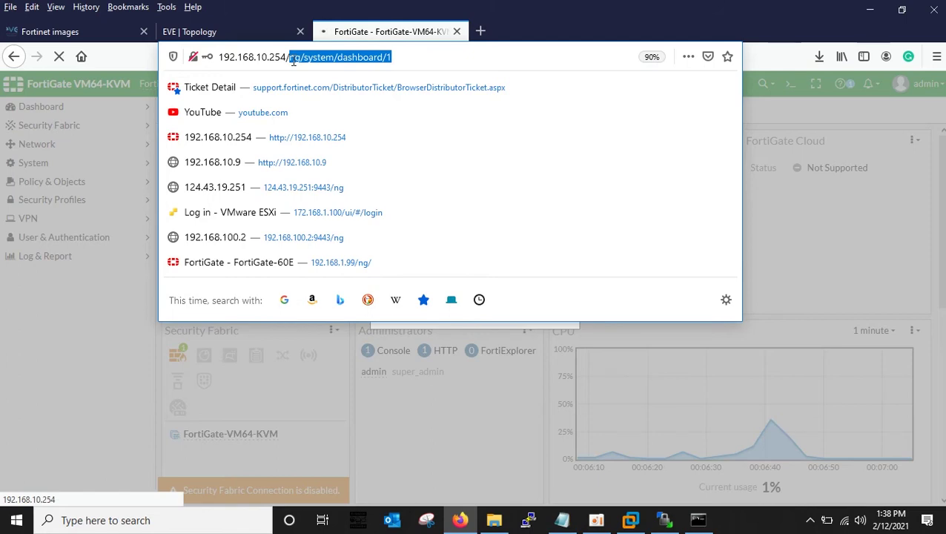
key(BackSpace)
key(BackSpace)
key(Return)
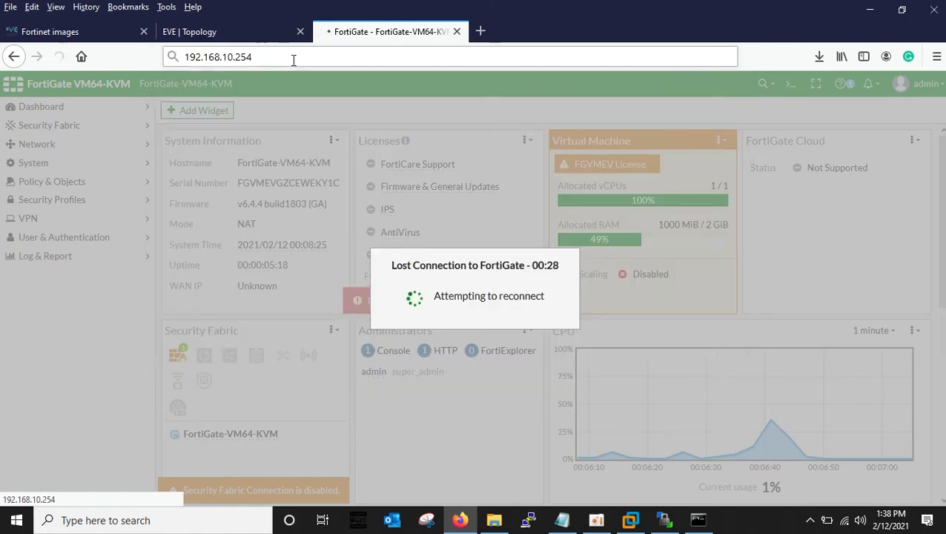
Retry loading 192.168.10.254, which keeps showing Secure Connection Failed.
click(271, 57)
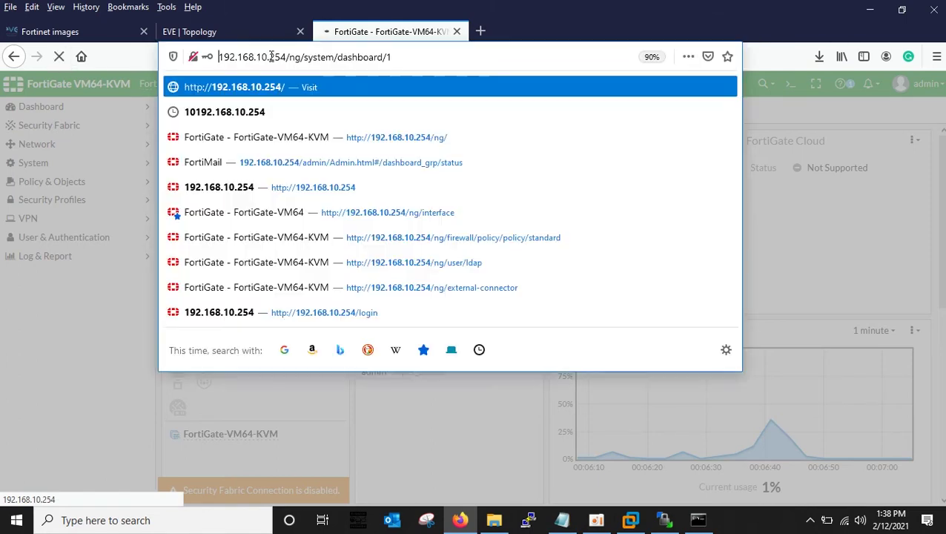
key(Escape)
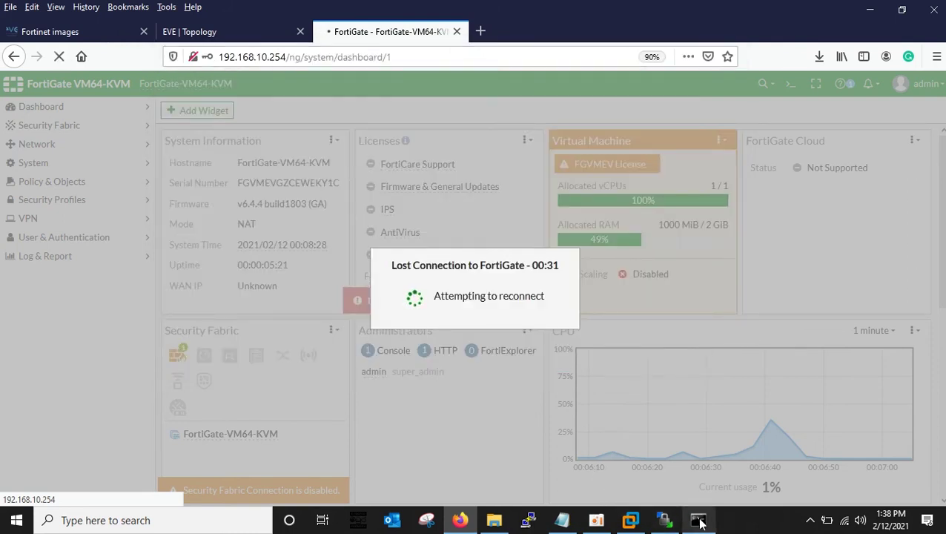
click(416, 57)
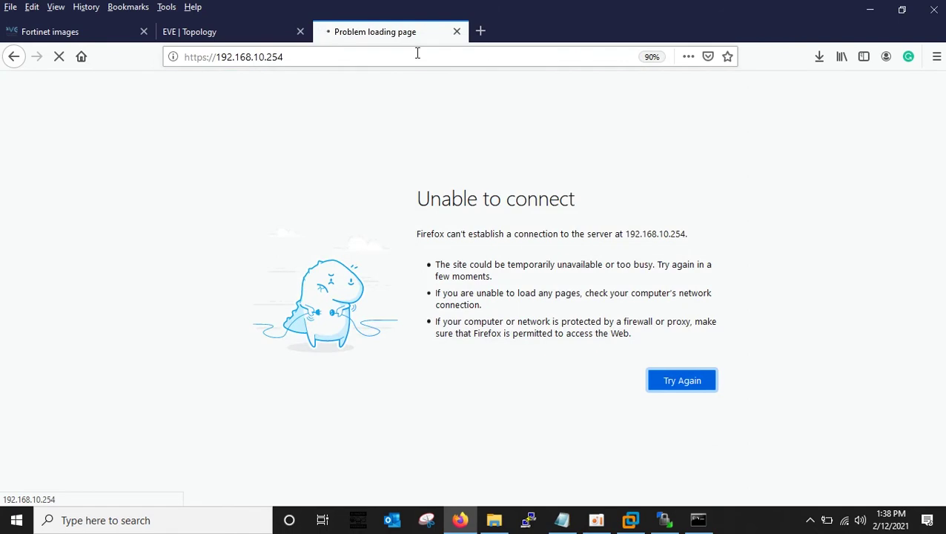
click(321, 61)
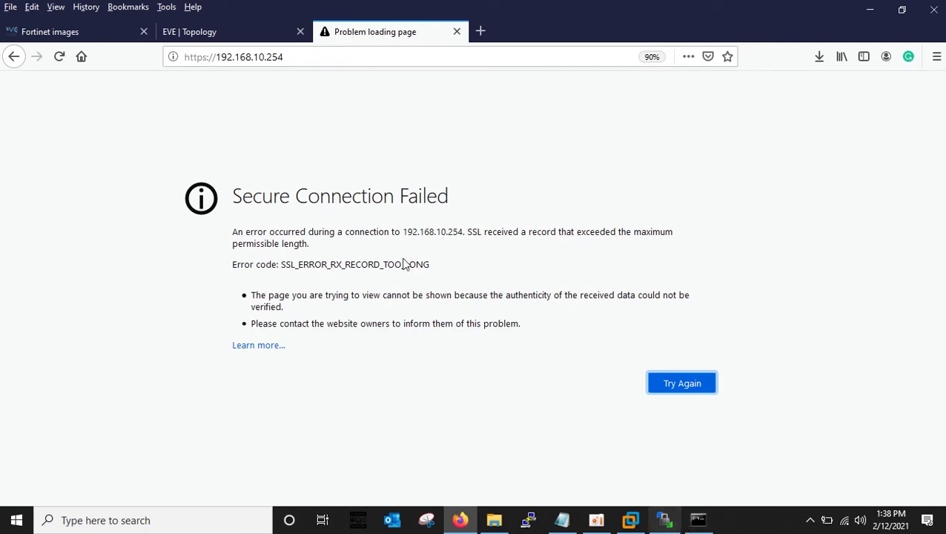
click(185, 33)
Open the Fortinet node's telnet console in PuTTY, bring up its login prompt, and minimize it.
click(436, 261)
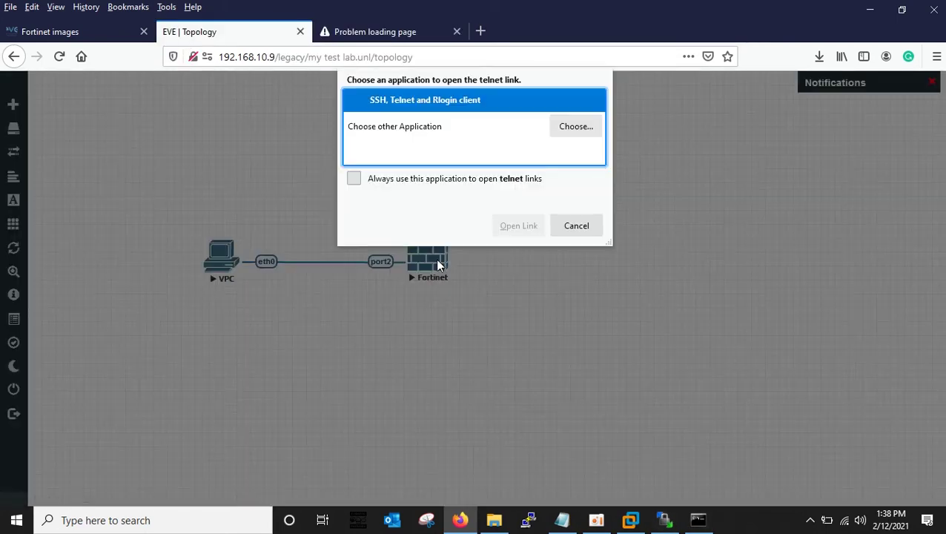
click(518, 226)
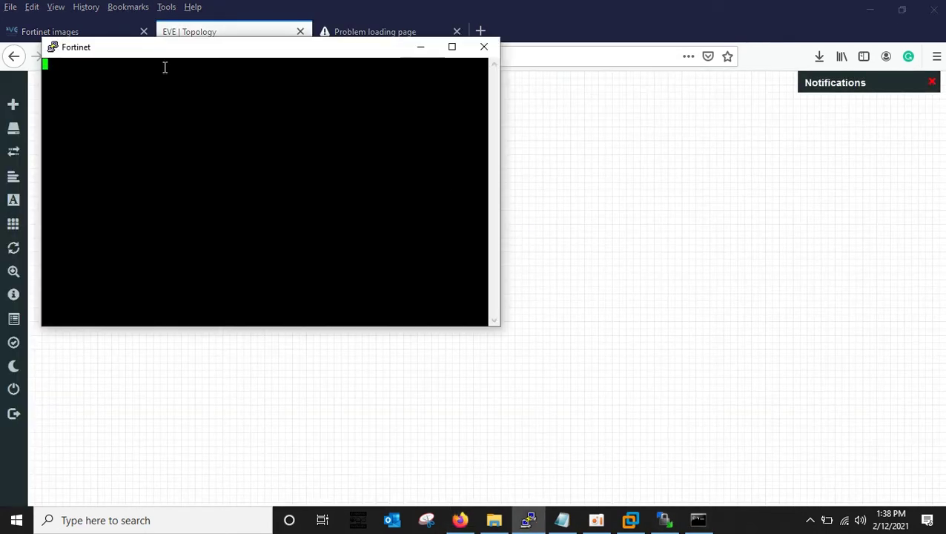
drag(126, 54, 549, 132)
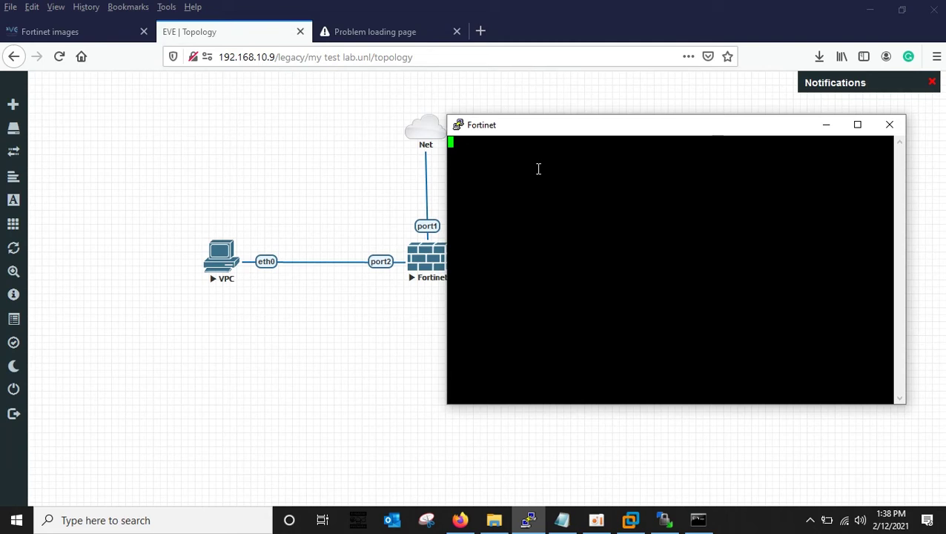
key(Return)
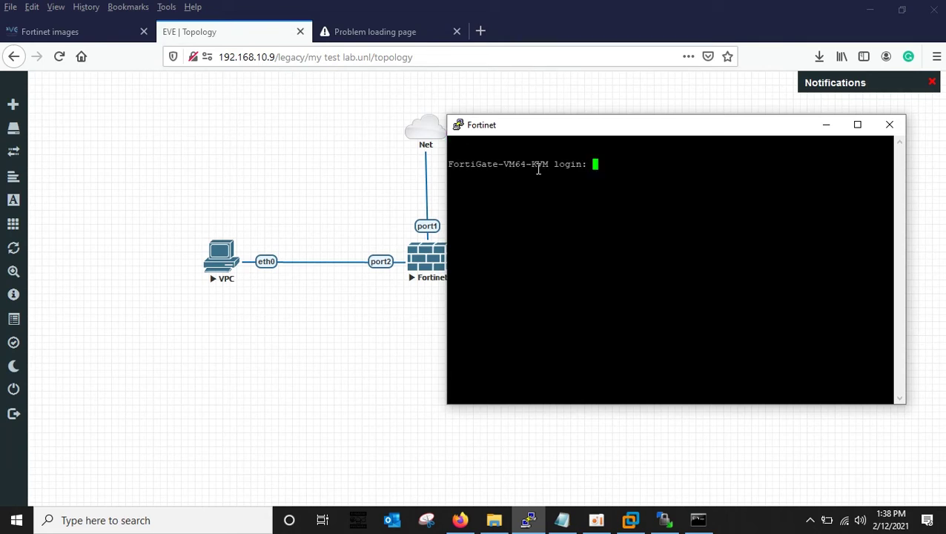
click(826, 124)
Return to the failed FortiGate tab and start editing the https part of its address.
click(378, 32)
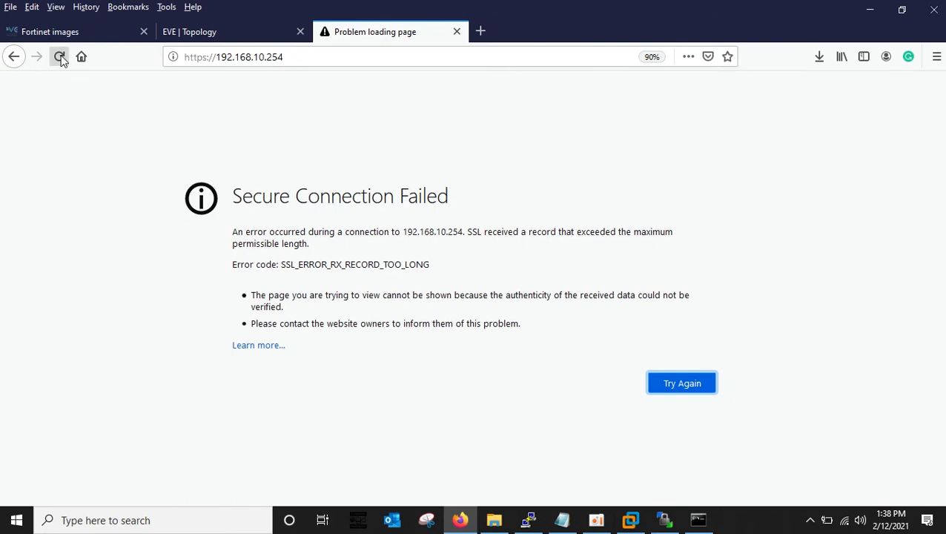
click(202, 57)
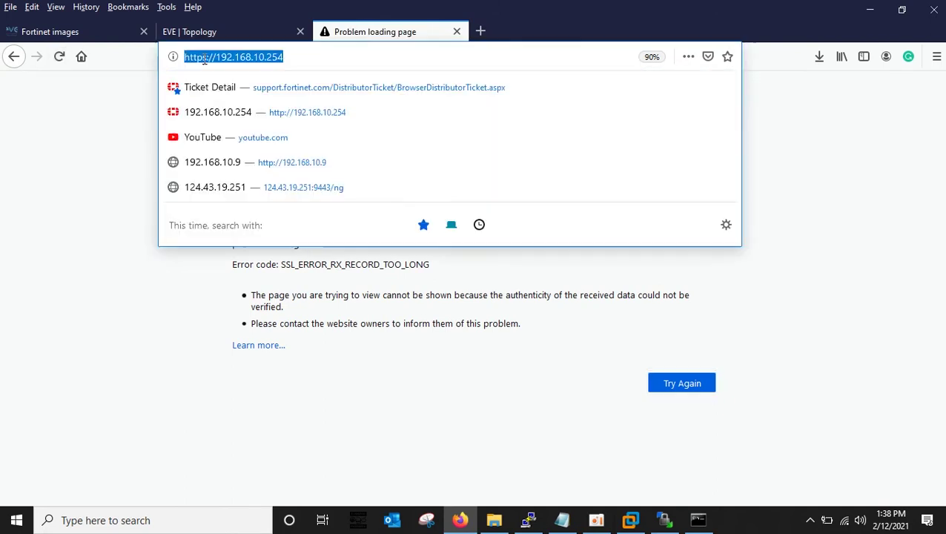
click(207, 59)
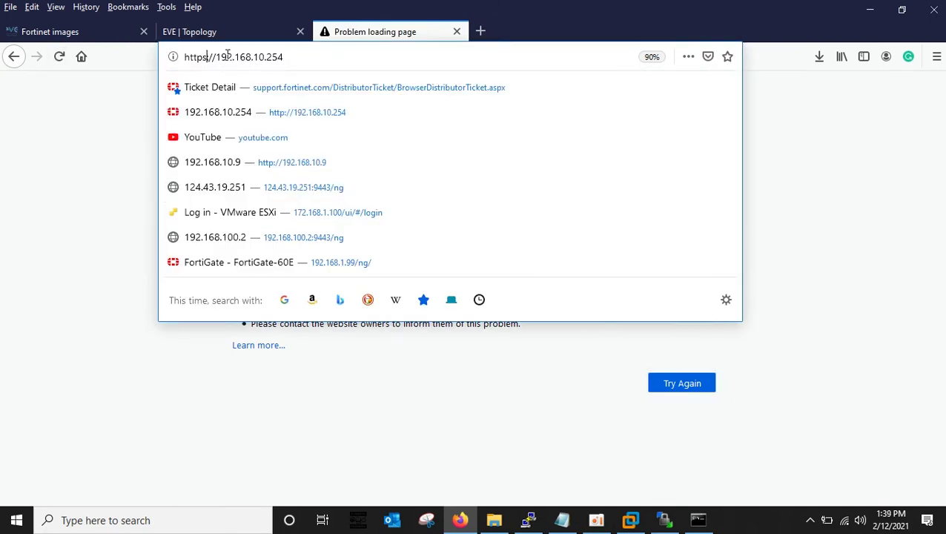
key(BackSpace)
key(Return)
click(467, 278)
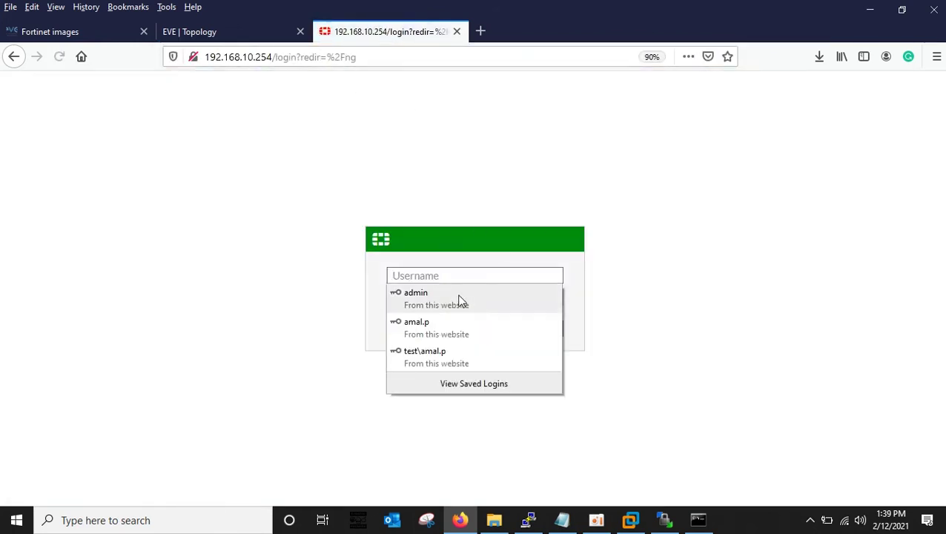
click(424, 300)
click(475, 331)
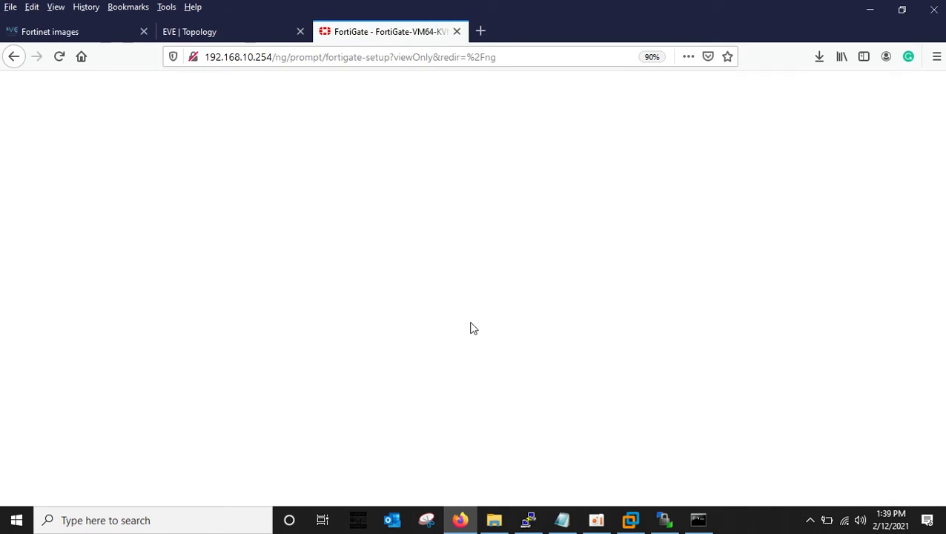
click(245, 31)
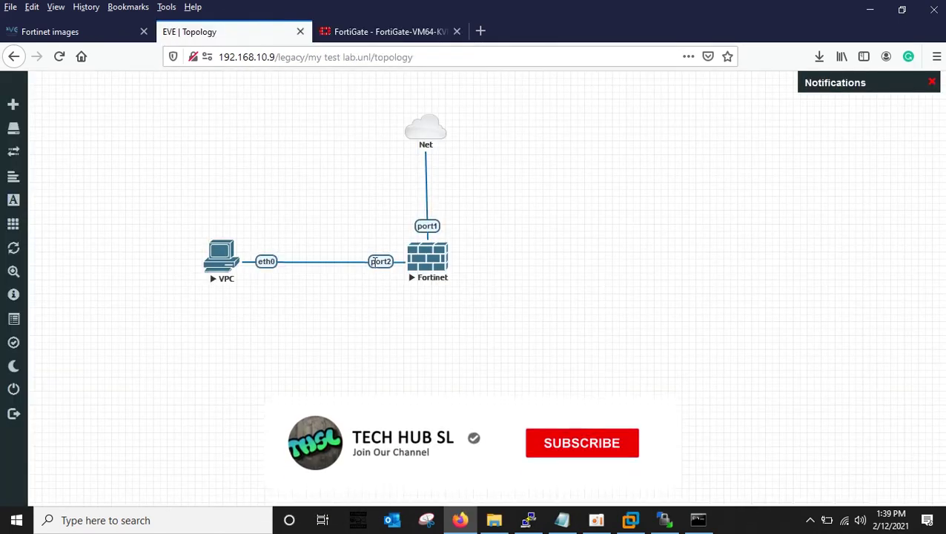
click(369, 35)
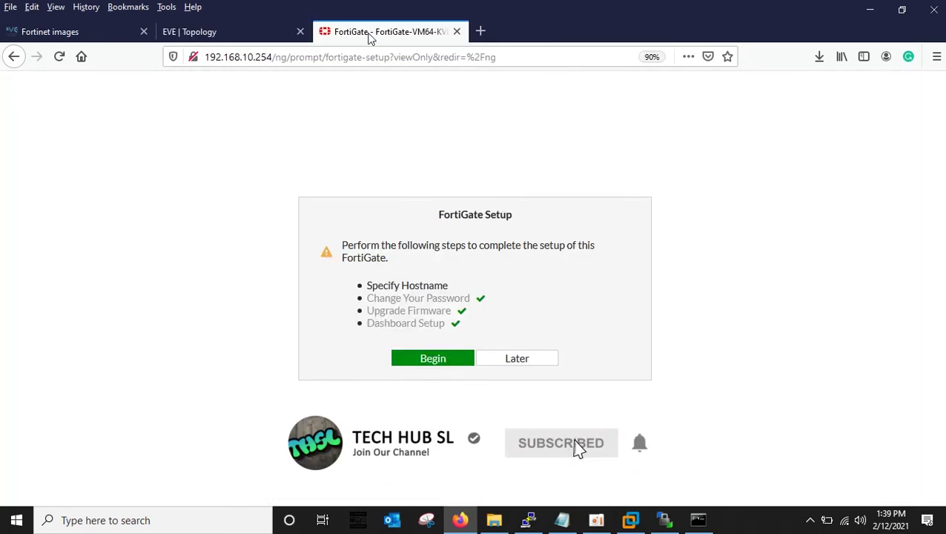
Defer the setup steps and open Network > Interfaces.
click(522, 360)
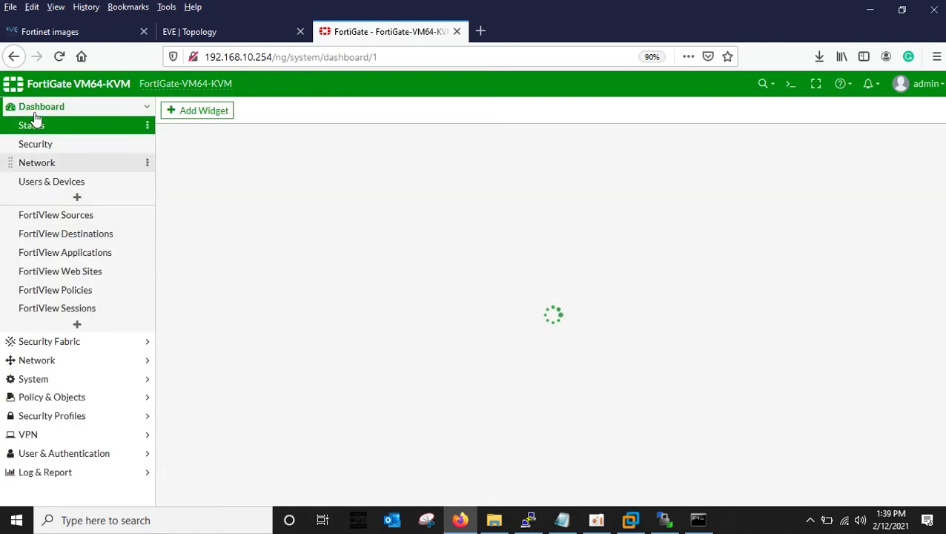
click(34, 111)
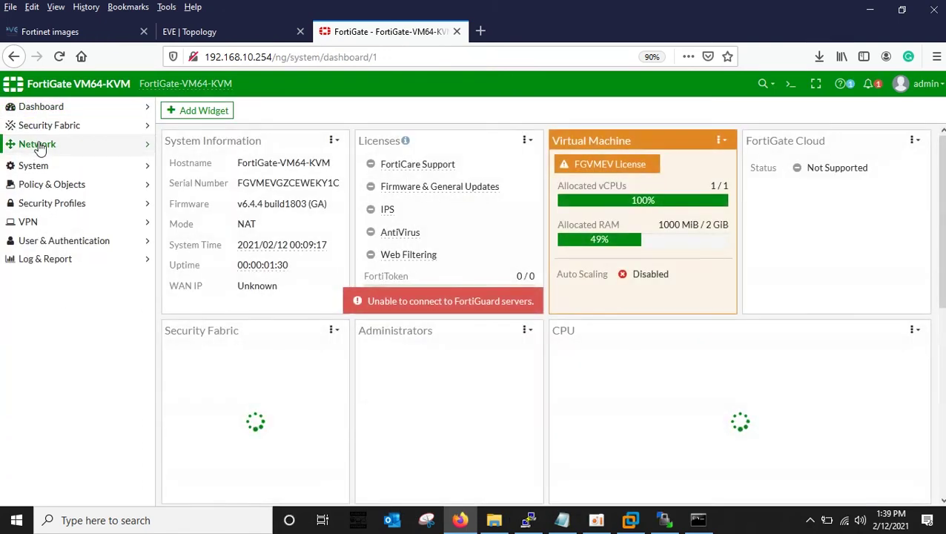
click(37, 144)
click(32, 166)
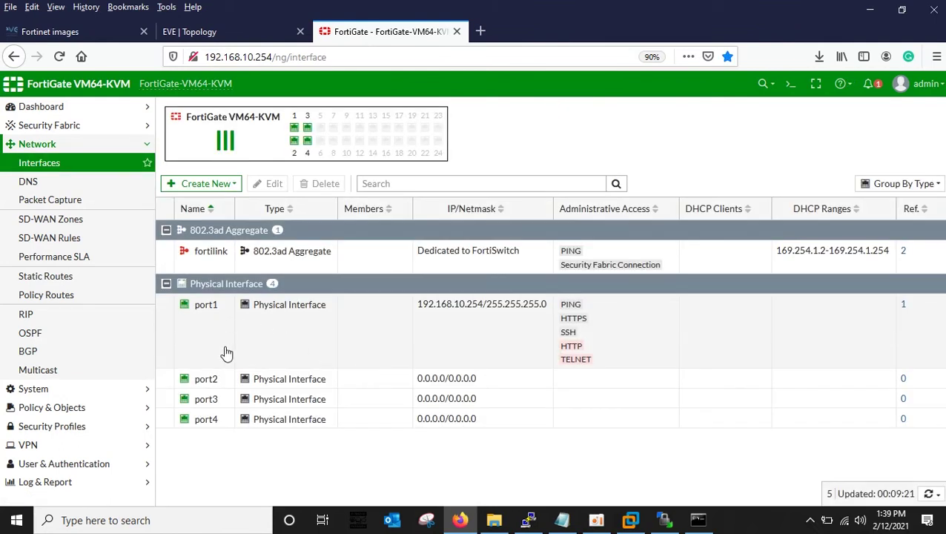
Set port2's role to LAN and allow HTTPS and PING administrative access.
double_click(219, 378)
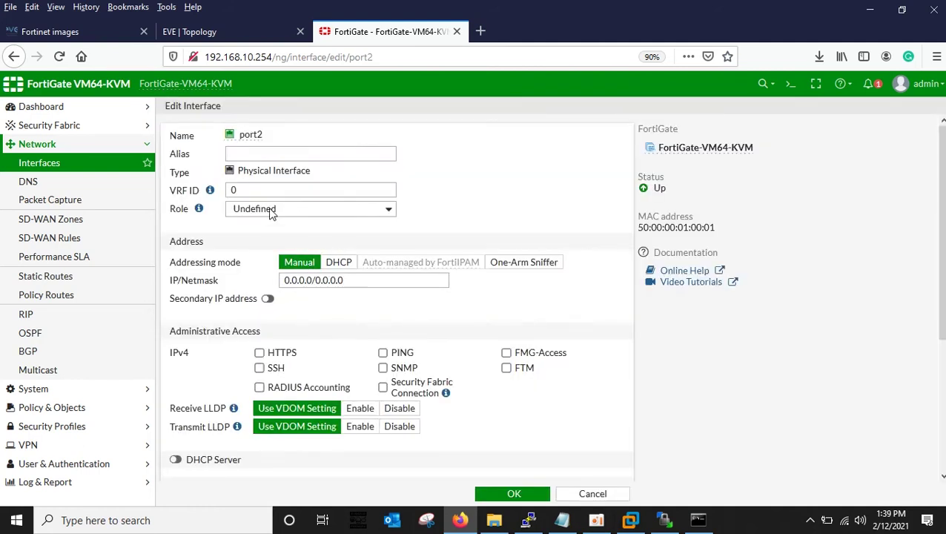
click(270, 209)
click(260, 224)
scroll(475, 245, down, 3)
scroll(474, 245, up, 3)
scroll(282, 289, down, 3)
click(259, 237)
click(383, 238)
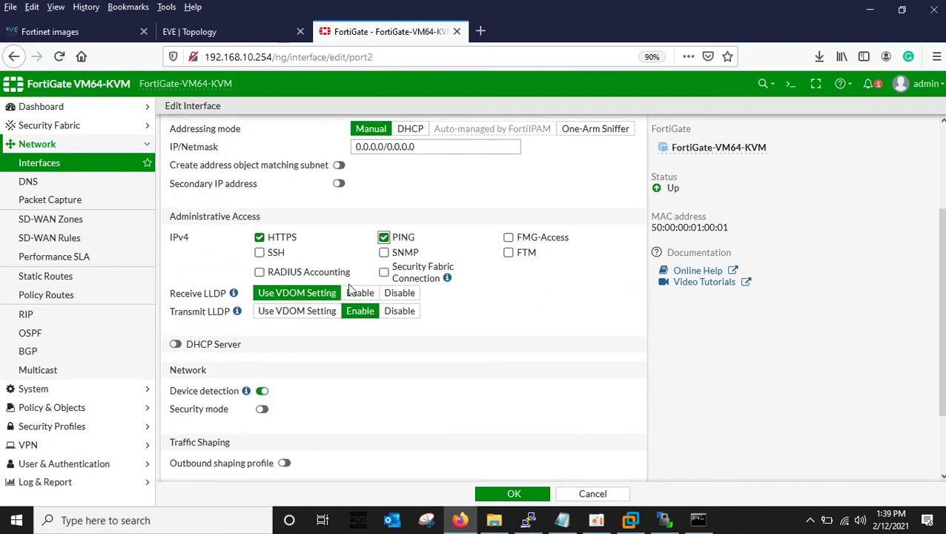
Give port2 the address 192.168.1.254/24, enable its DHCP server, and save.
scroll(370, 267, up, 3)
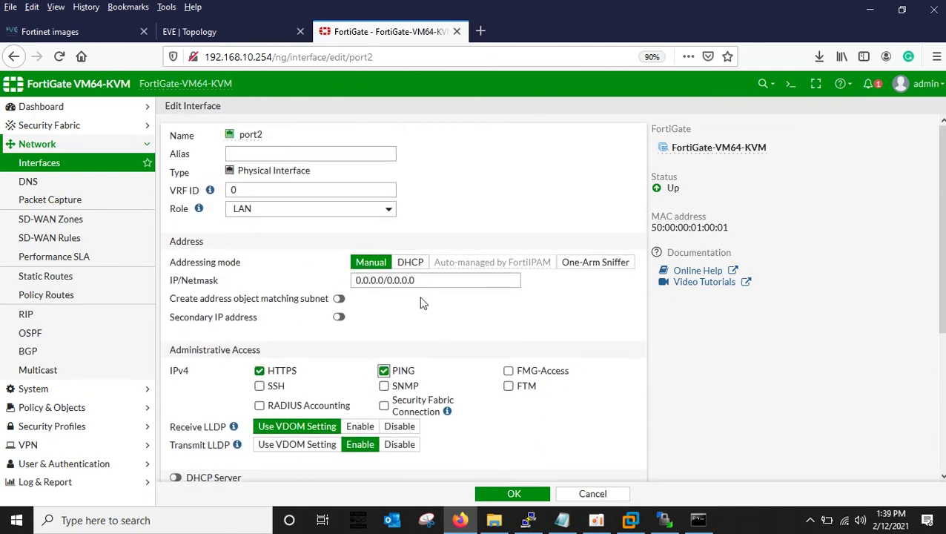
drag(513, 281, 150, 261)
text(192.168.1.)
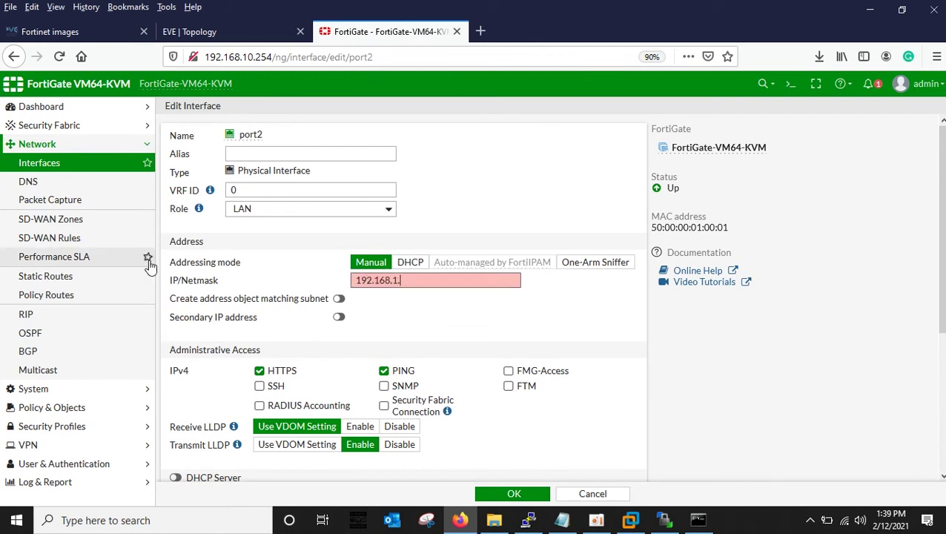
text(254/24)
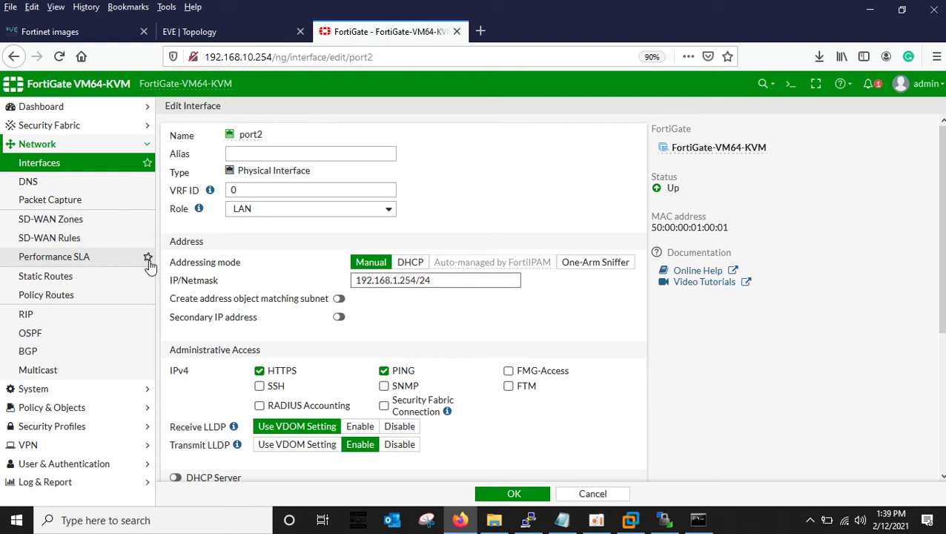
scroll(316, 366, down, 3)
click(175, 344)
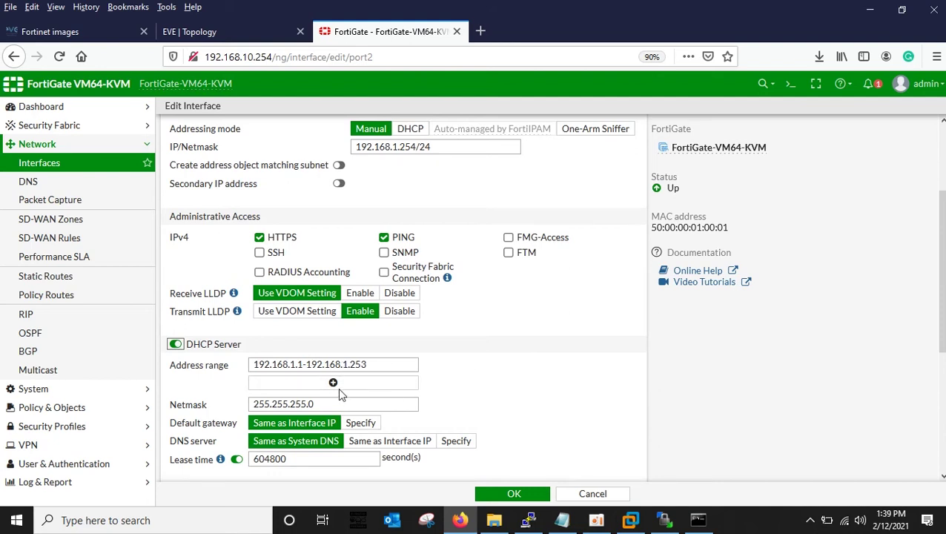
scroll(489, 370, down, 3)
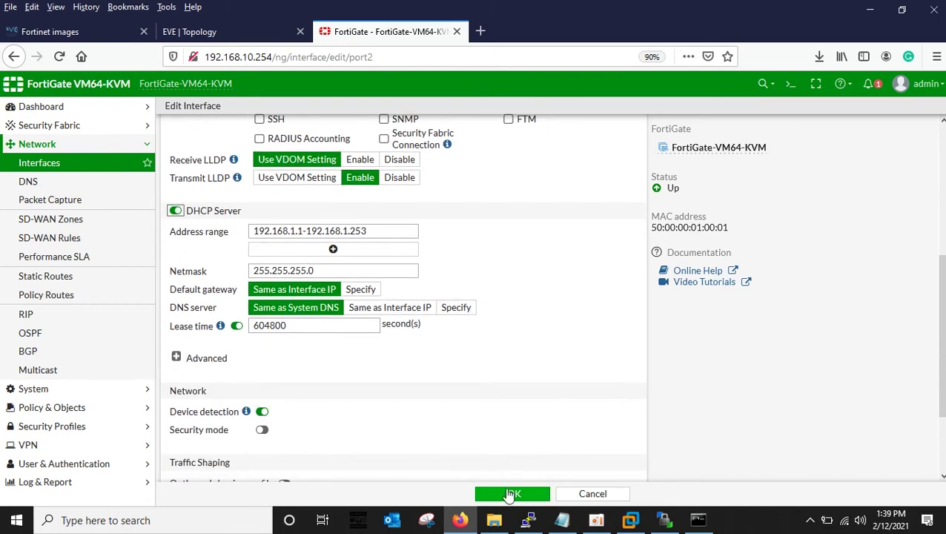
click(511, 494)
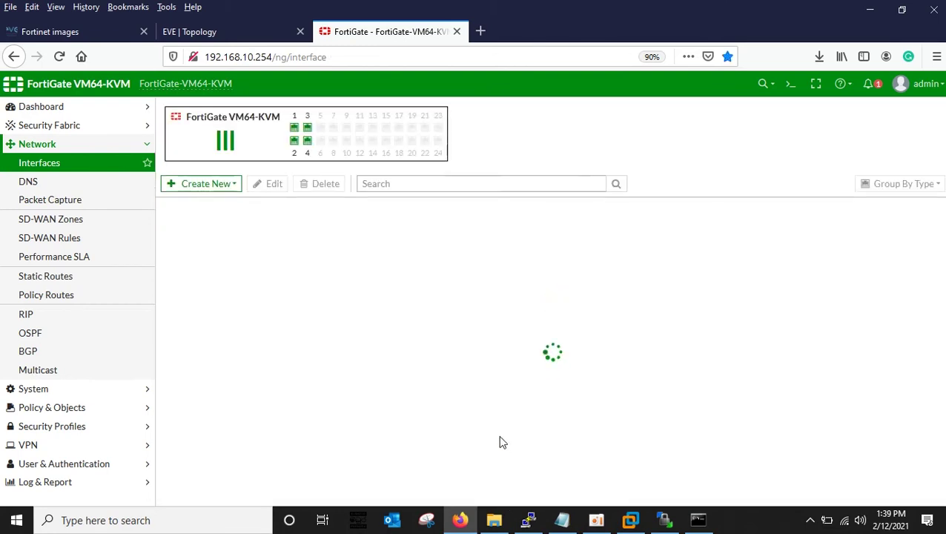
Open Network > Static Routes to check the 0.0.0.0/0 route via 192.168.10.1 on port1.
click(36, 145)
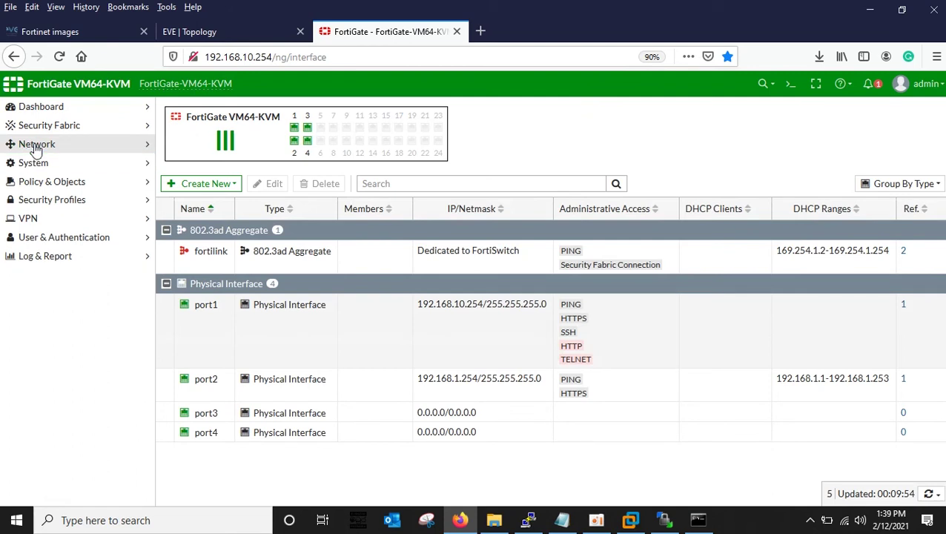
click(38, 163)
click(37, 165)
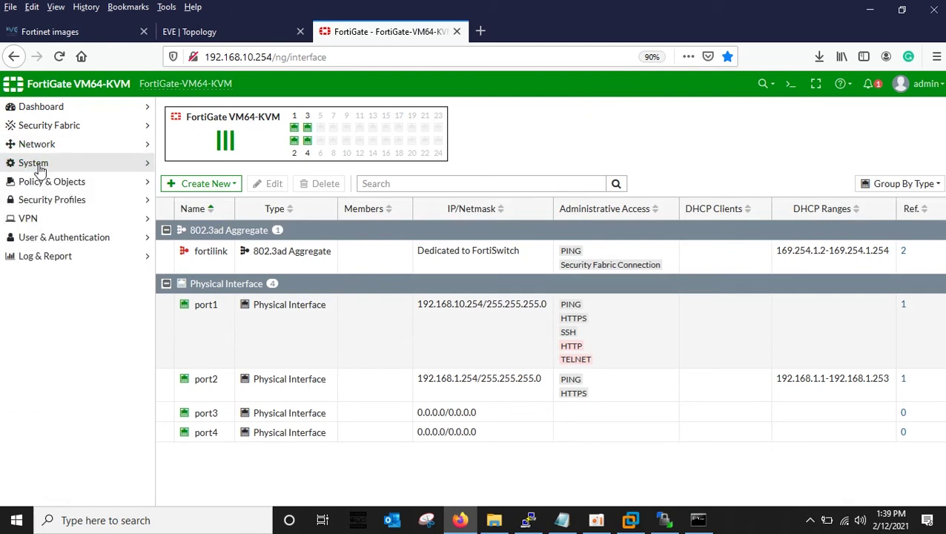
click(37, 165)
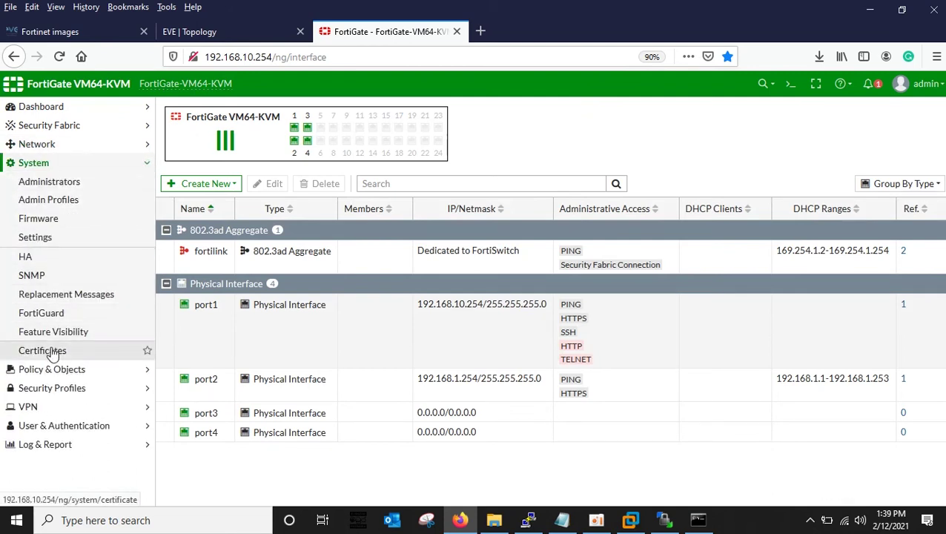
click(39, 145)
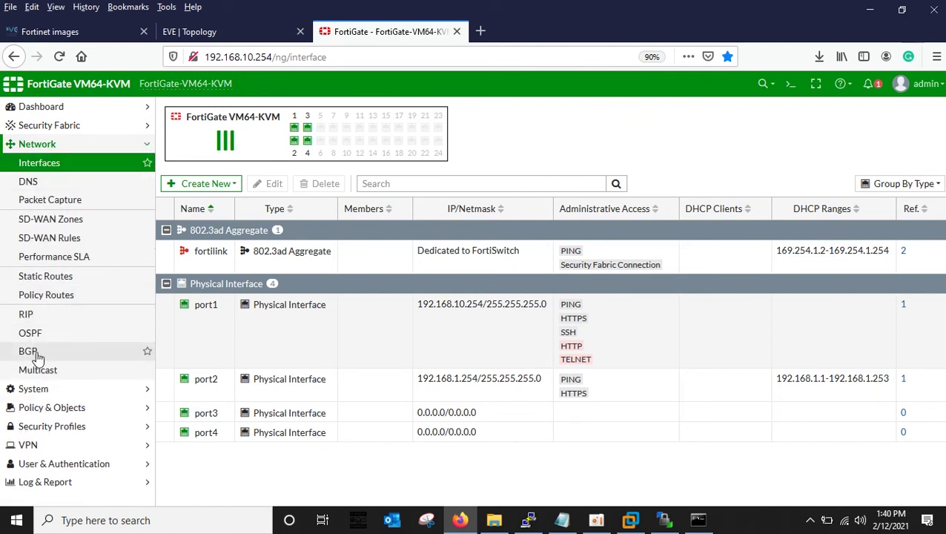
click(41, 281)
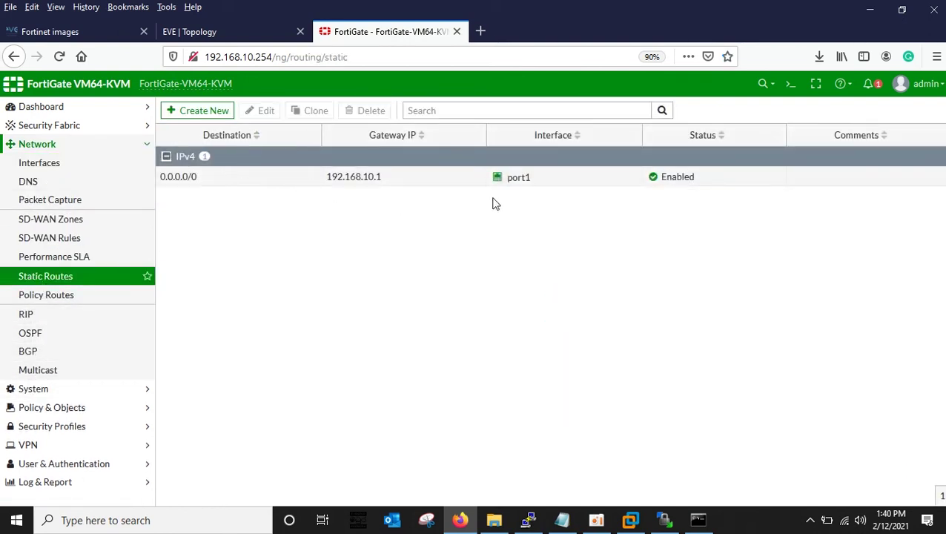
Run 'execute ping 8.8.8.8' in the CLI Console and close it.
click(790, 83)
text(execute ping)
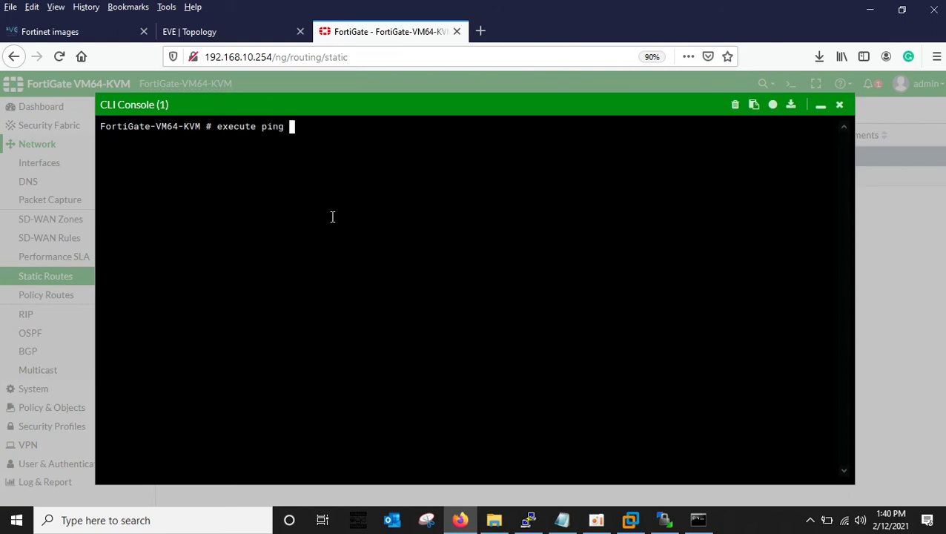
text( 8..8)
key(BackSpace)
key(BackSpace)
key(Return)
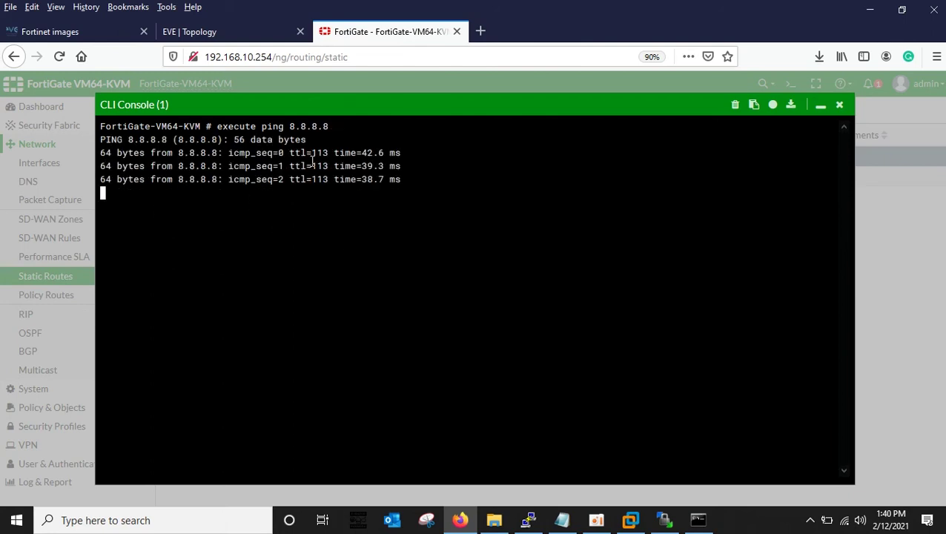
click(840, 106)
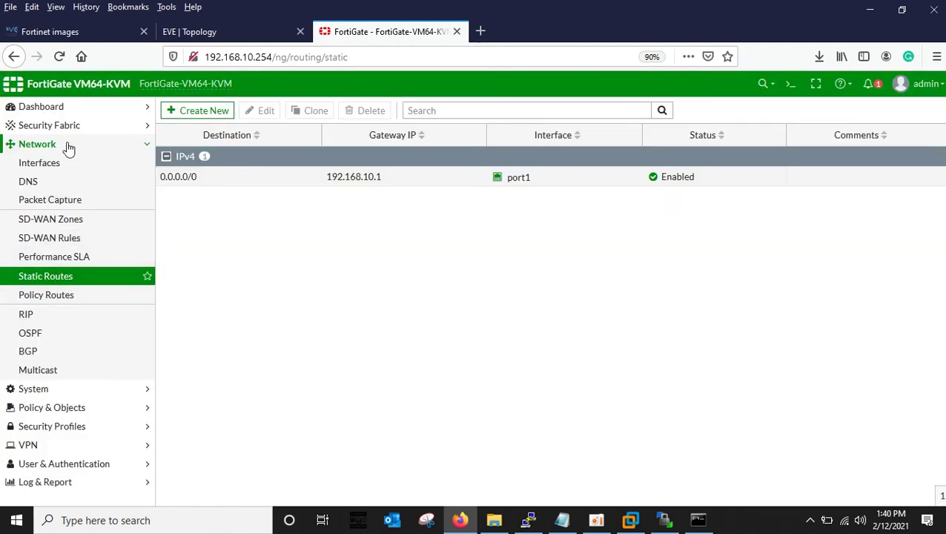
Set port1's role to WAN with alias 'wan' and save it.
click(42, 147)
click(54, 185)
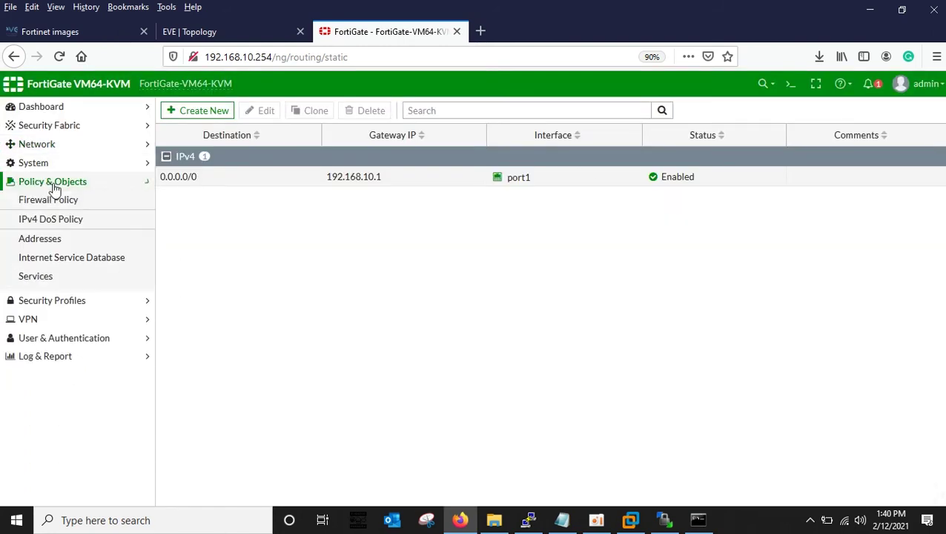
click(43, 184)
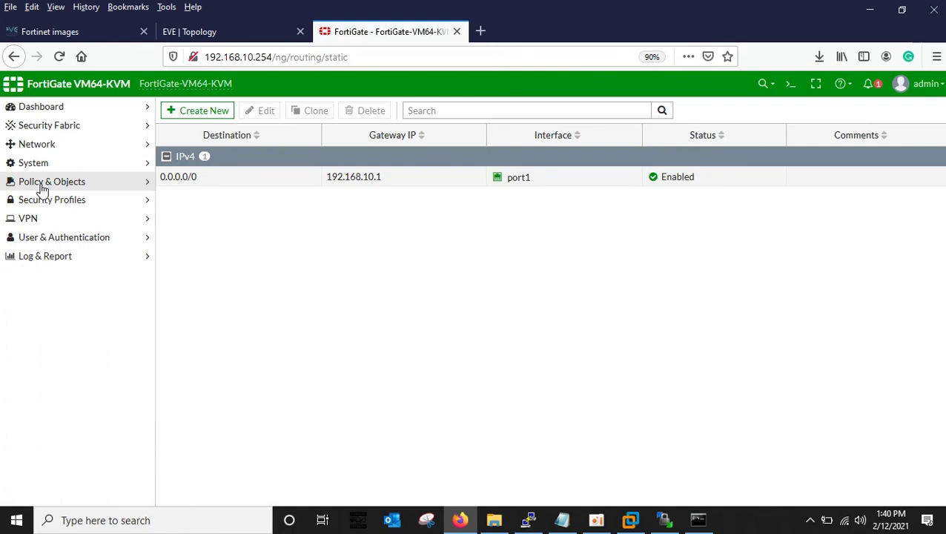
click(45, 145)
click(44, 164)
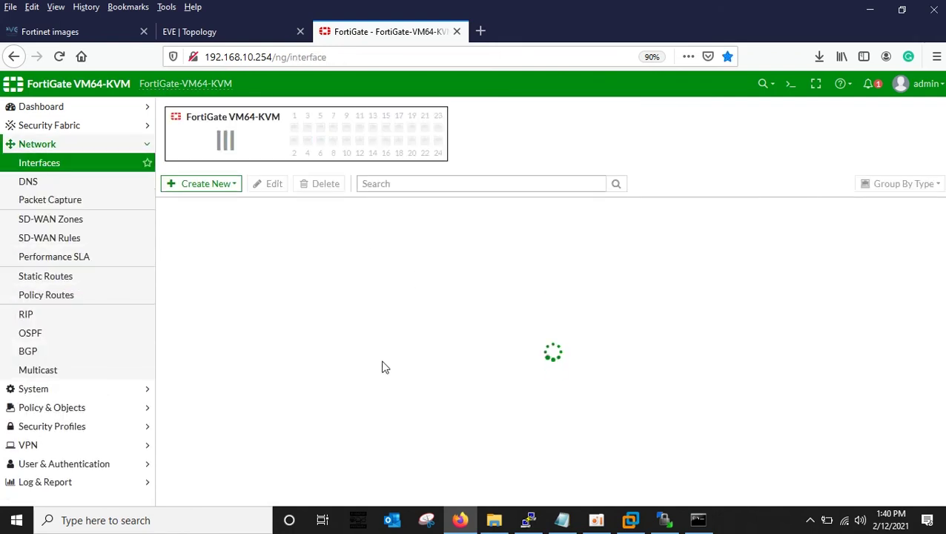
double_click(221, 321)
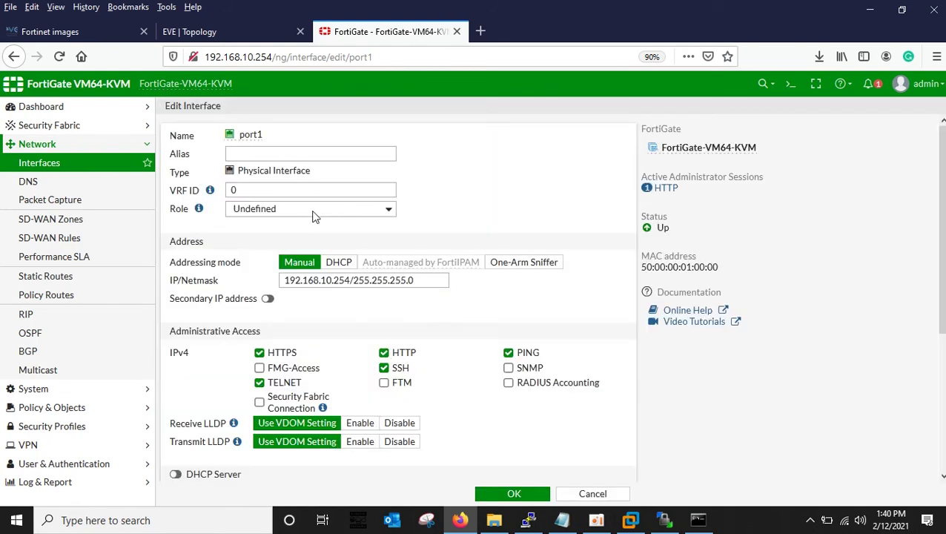
click(312, 209)
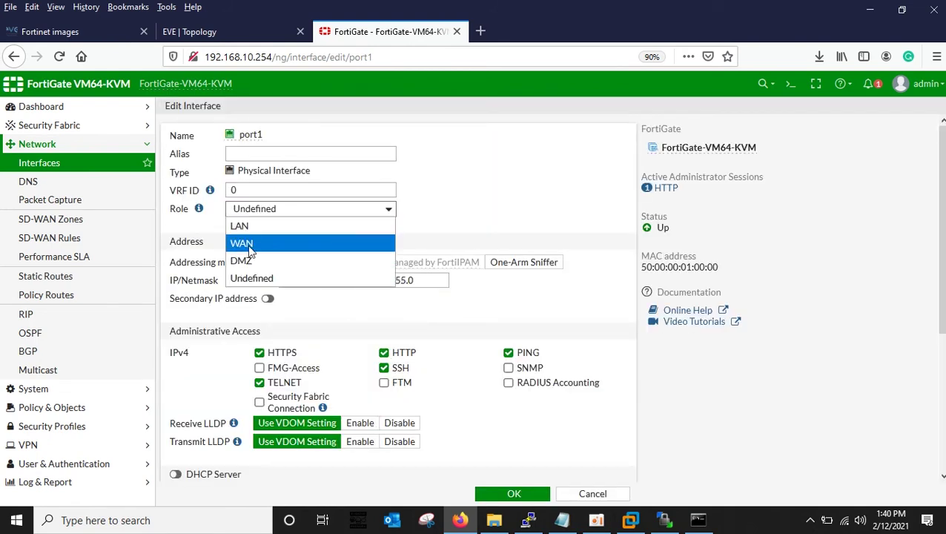
click(245, 243)
click(309, 154)
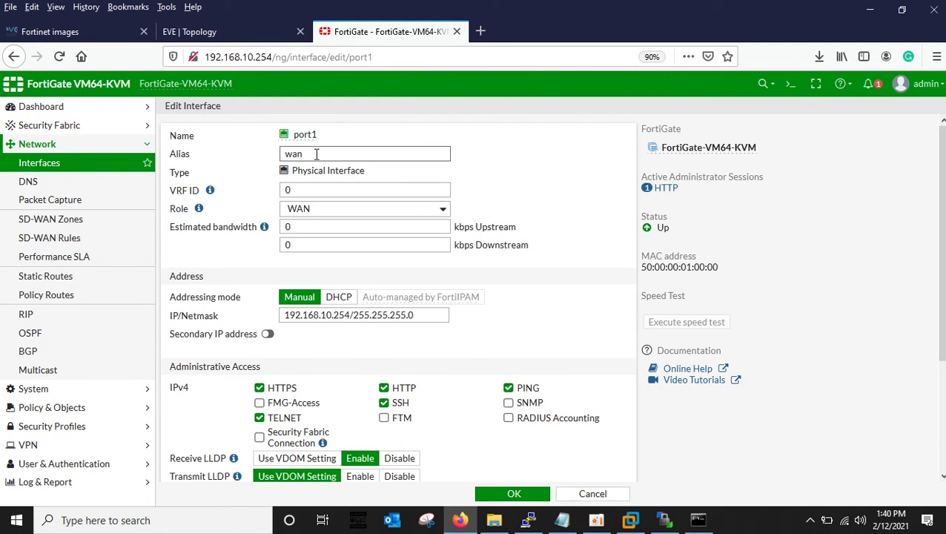
drag(305, 154, 248, 154)
click(582, 199)
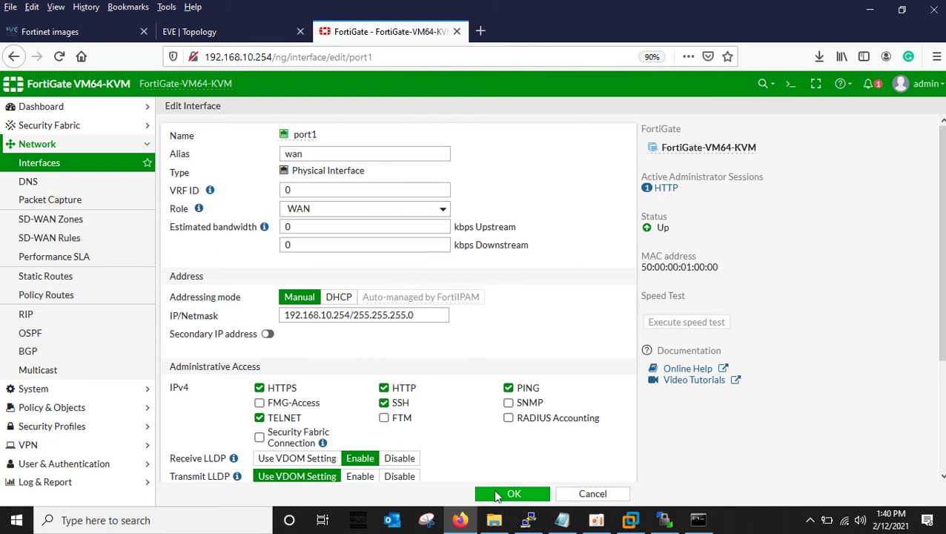
scroll(507, 419, down, 3)
click(508, 492)
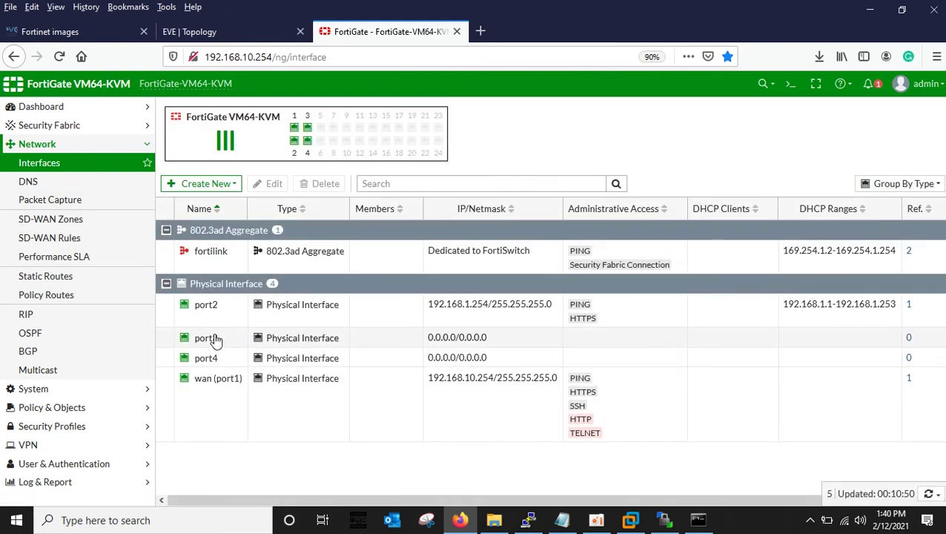
Give port2 the alias 'lan' and save it.
click(202, 313)
double_click(202, 313)
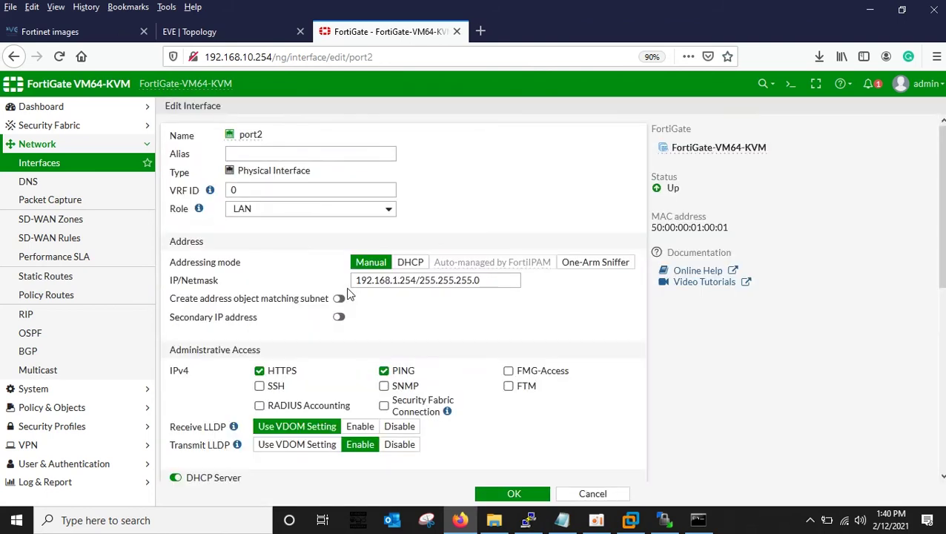
click(264, 150)
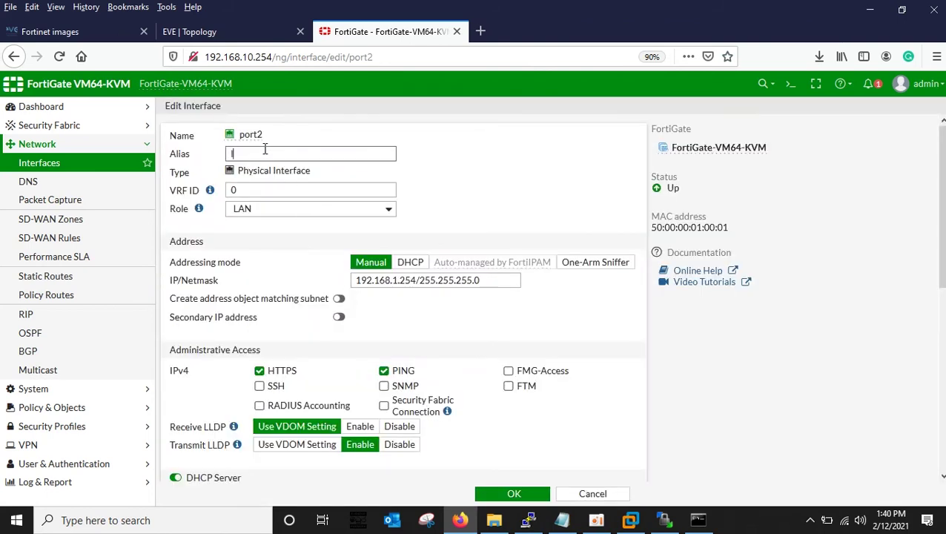
scroll(326, 340, down, 4)
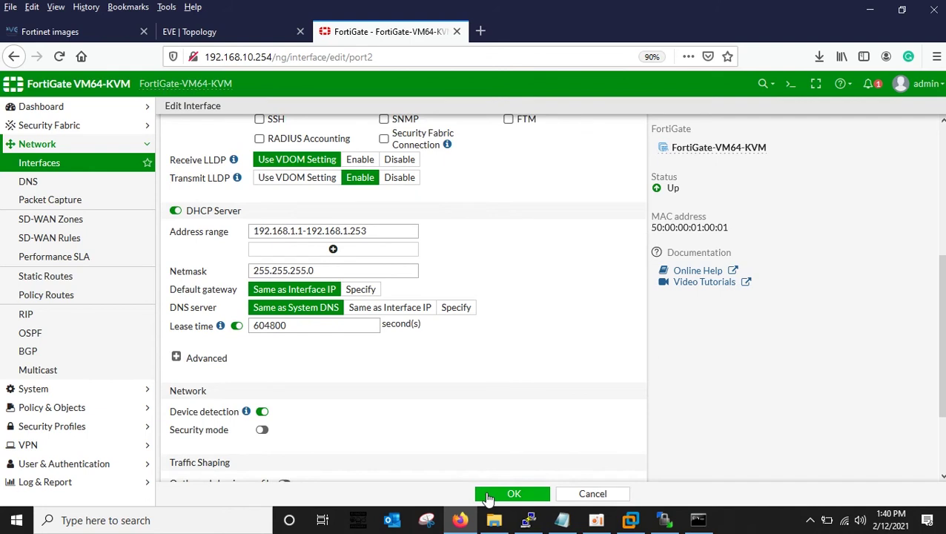
click(487, 495)
click(37, 147)
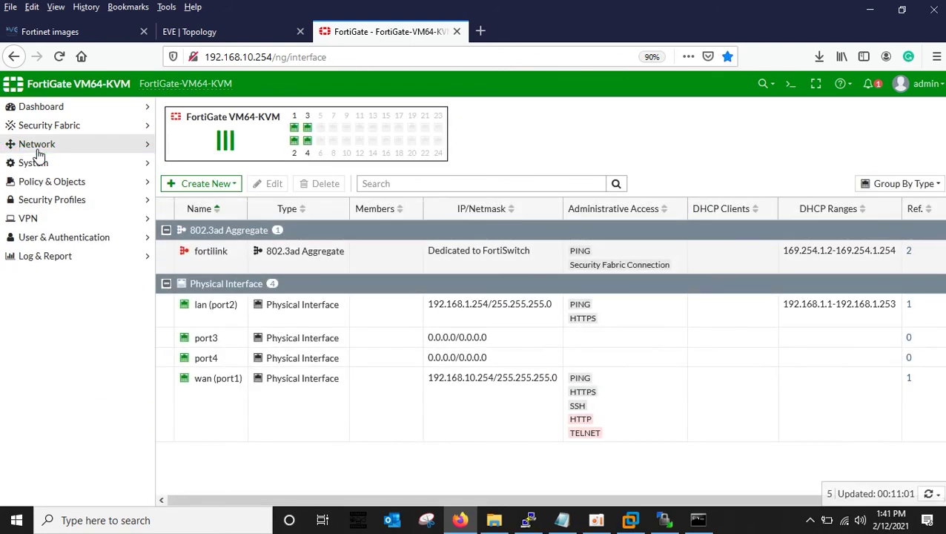
Start a new firewall policy named 'lan to wan' from lan (port2) to wan (port1).
click(47, 184)
click(46, 206)
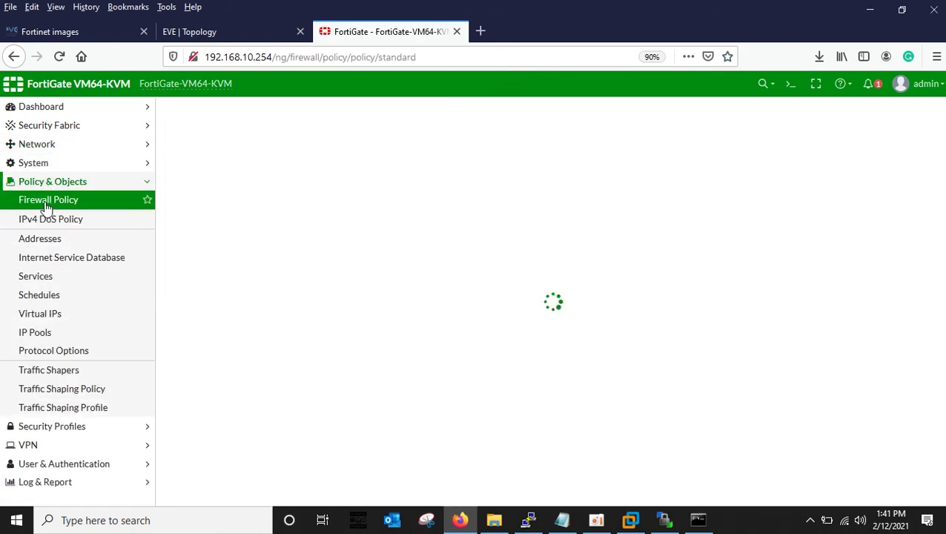
click(204, 111)
click(303, 147)
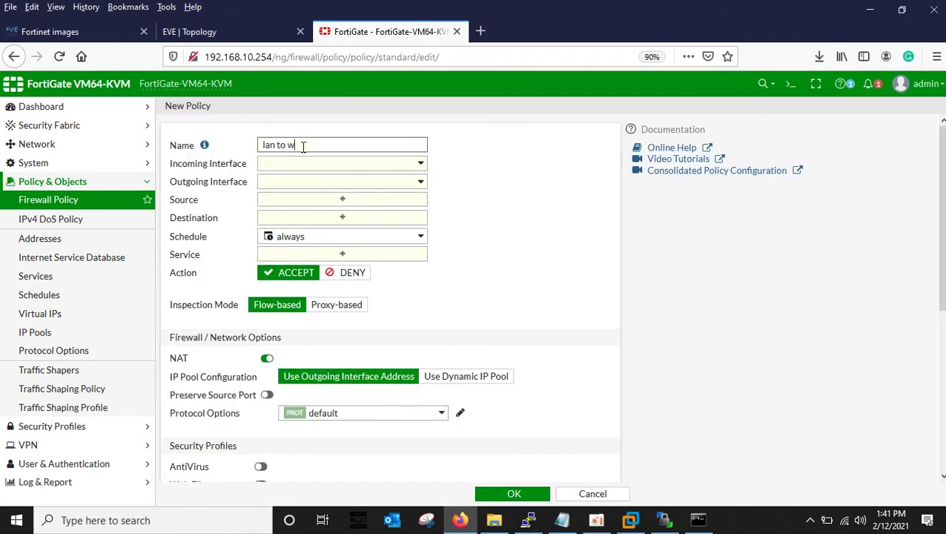
click(317, 165)
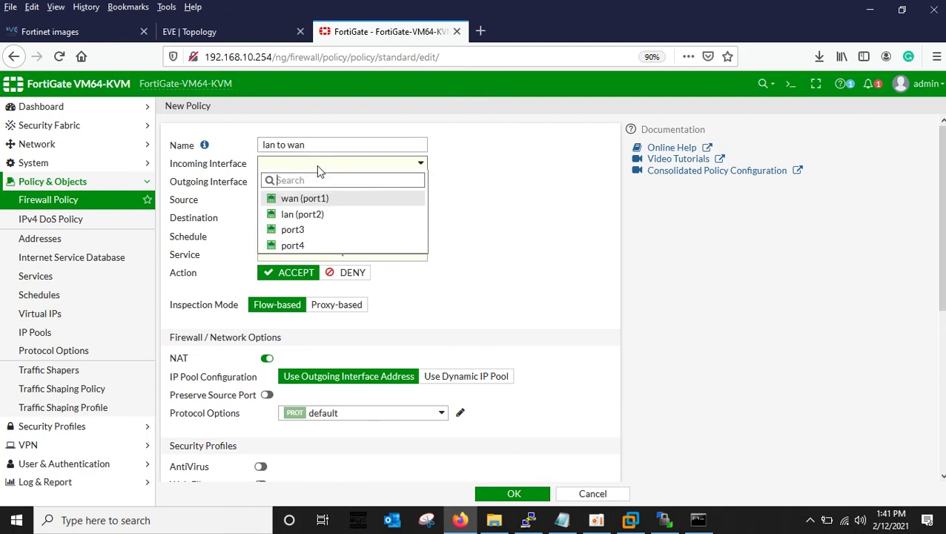
click(298, 217)
click(309, 183)
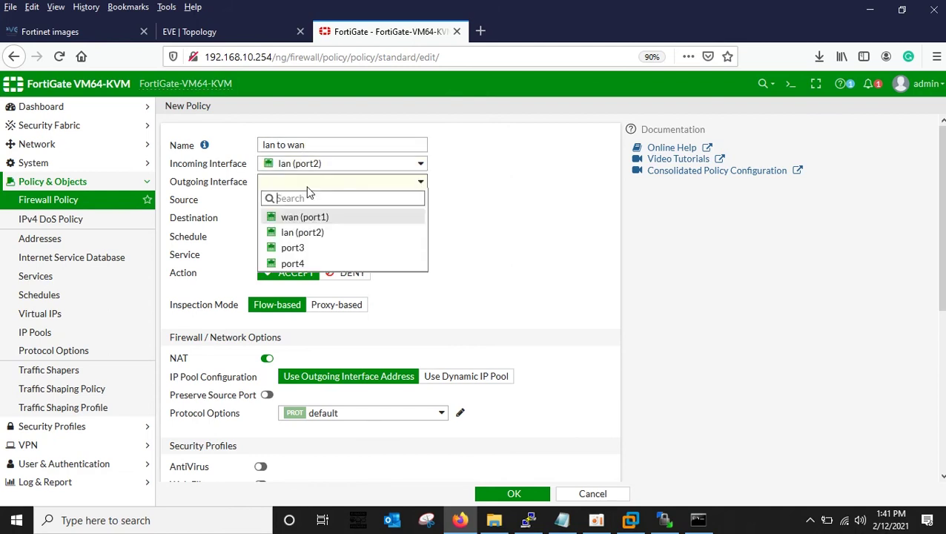
click(295, 217)
Set the policy's source and destination addresses to all and its service to ALL.
click(317, 201)
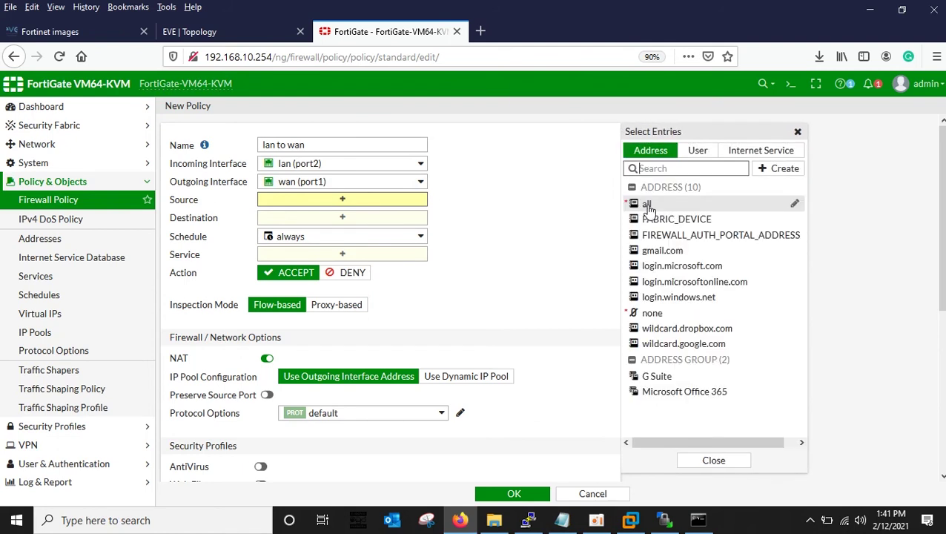
click(649, 204)
click(386, 231)
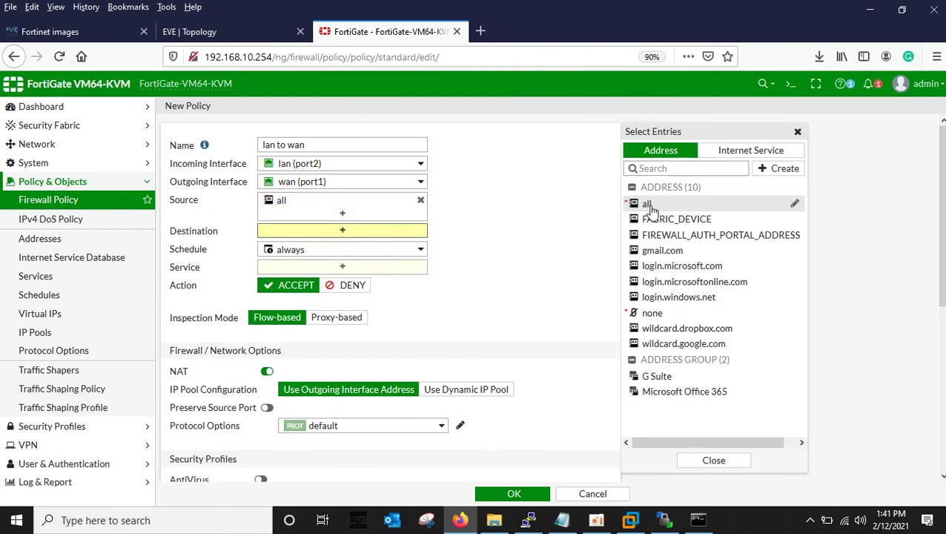
click(648, 204)
click(389, 280)
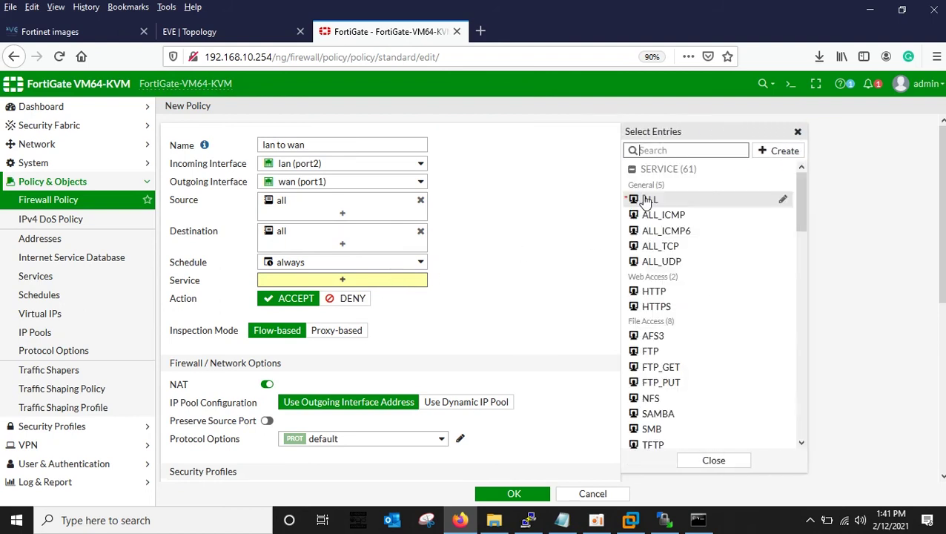
click(647, 200)
click(503, 280)
Enable logging of all sessions and save the lan to wan policy.
scroll(450, 321, down, 3)
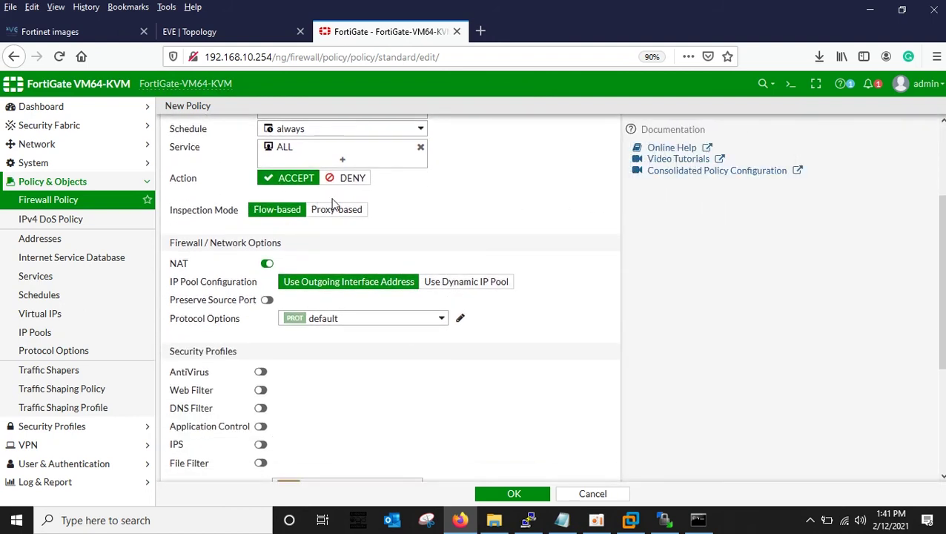
scroll(306, 381, down, 4)
click(425, 345)
scroll(445, 400, up, 1)
scroll(493, 489, down, 1)
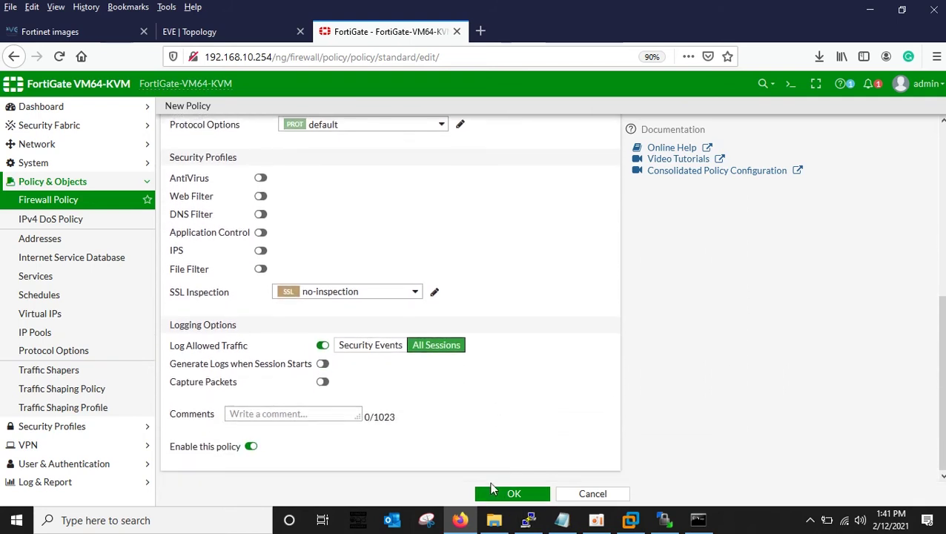
click(487, 501)
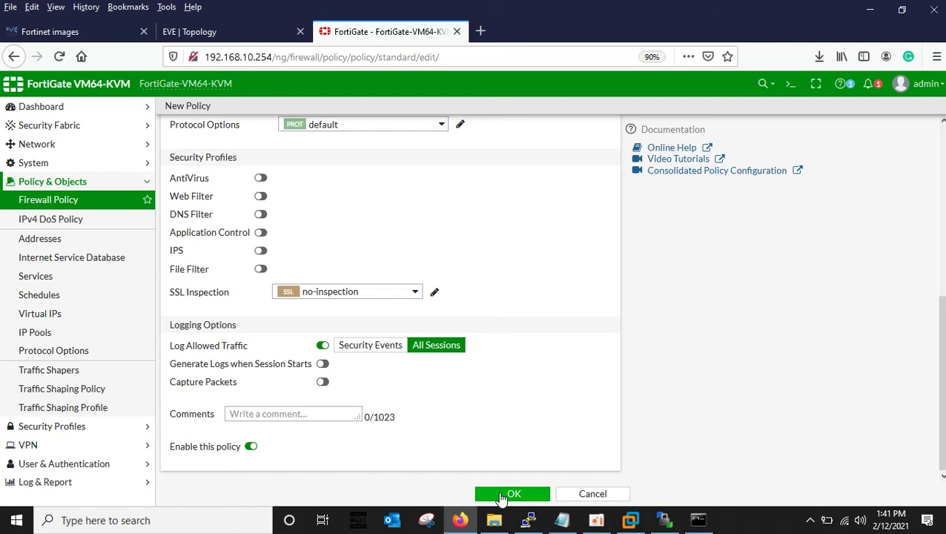
click(512, 493)
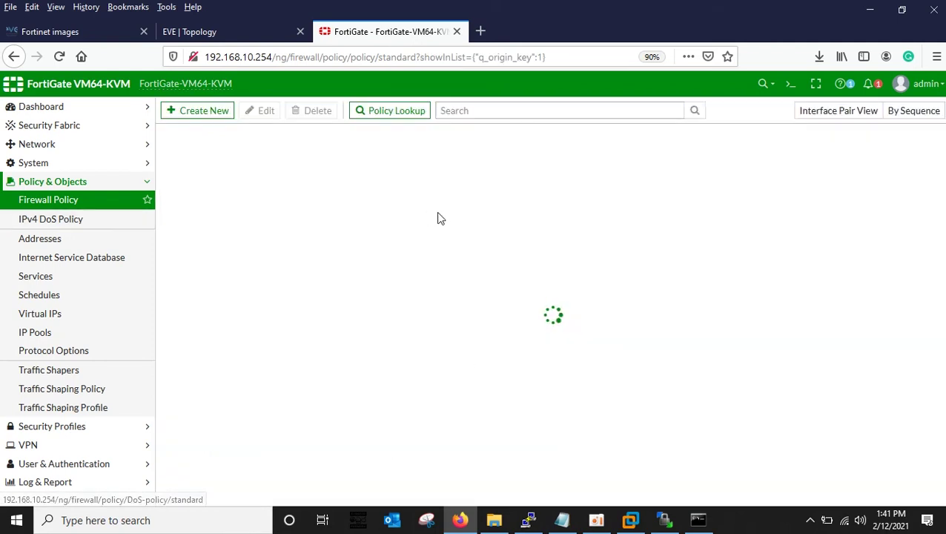
click(187, 33)
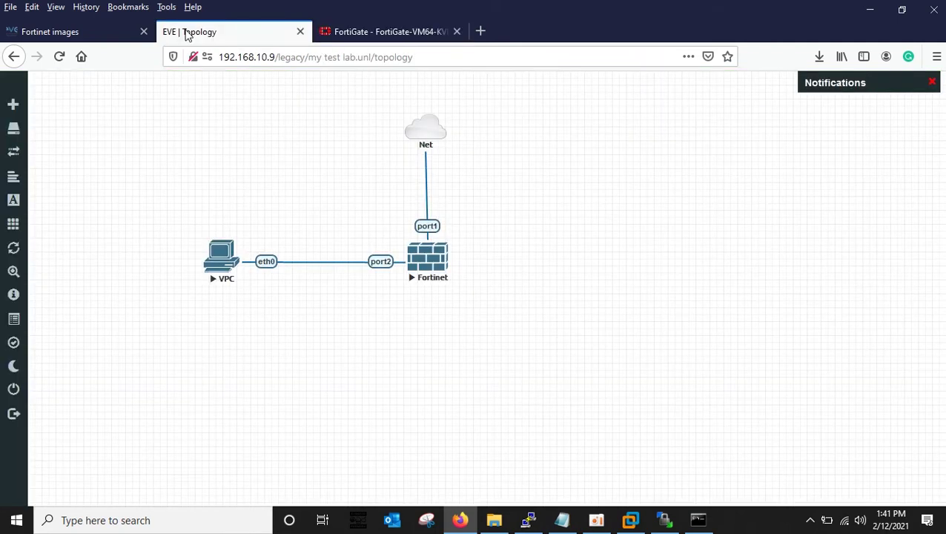
In the VPC console, run dhcp to get 192.168.1.1/24, then ping 8.8.8.8 successfully.
click(223, 259)
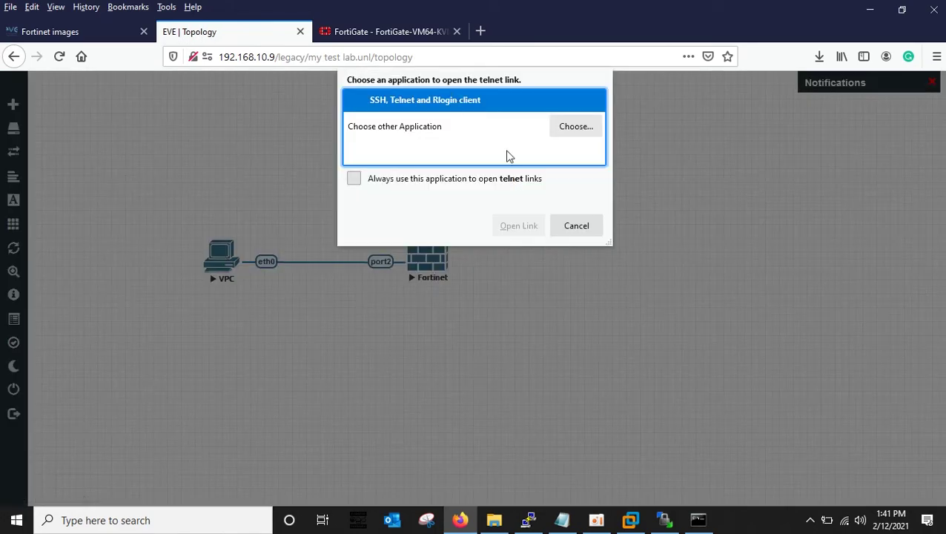
click(518, 225)
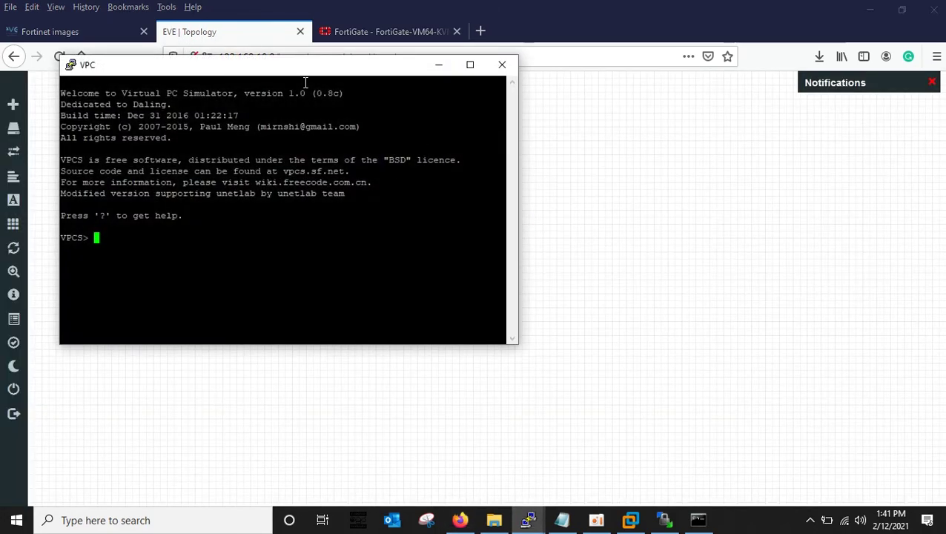
drag(282, 74, 642, 109)
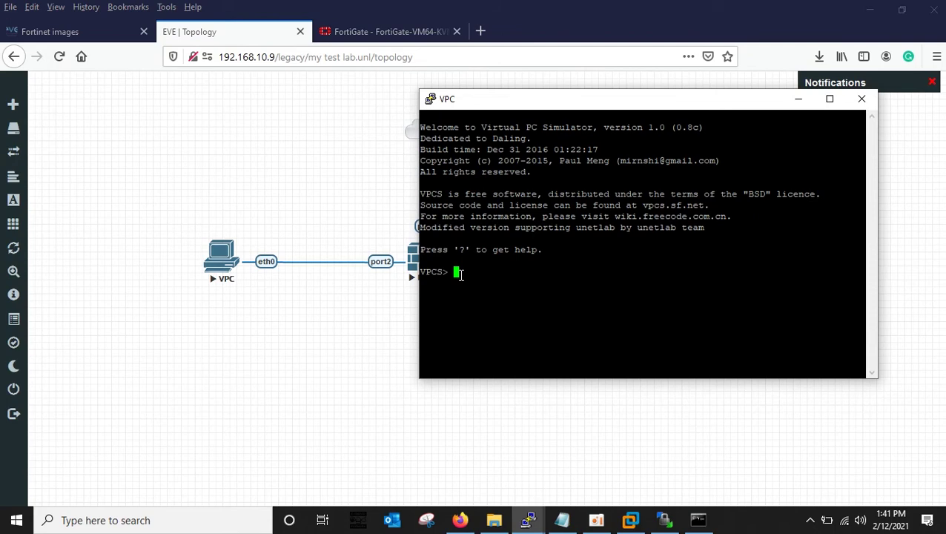
text(dhcp)
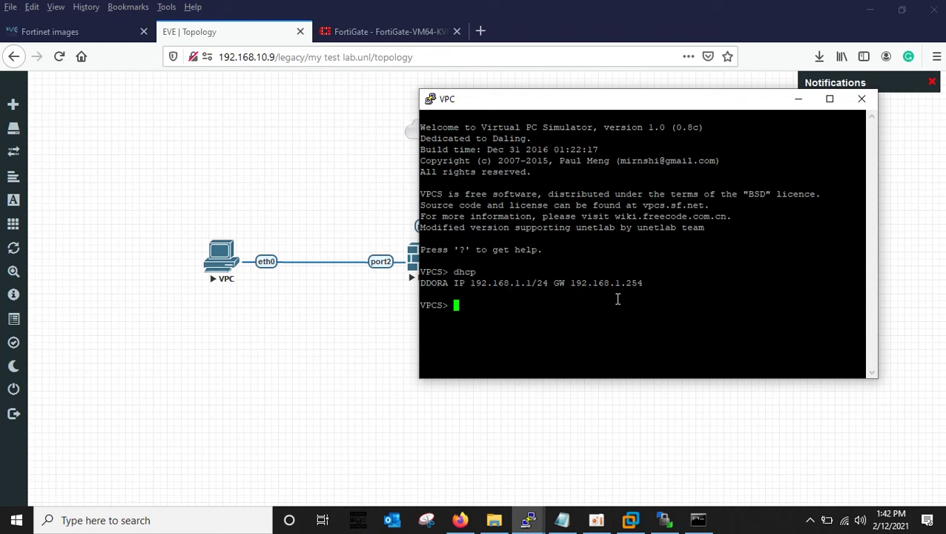
drag(577, 106, 708, 100)
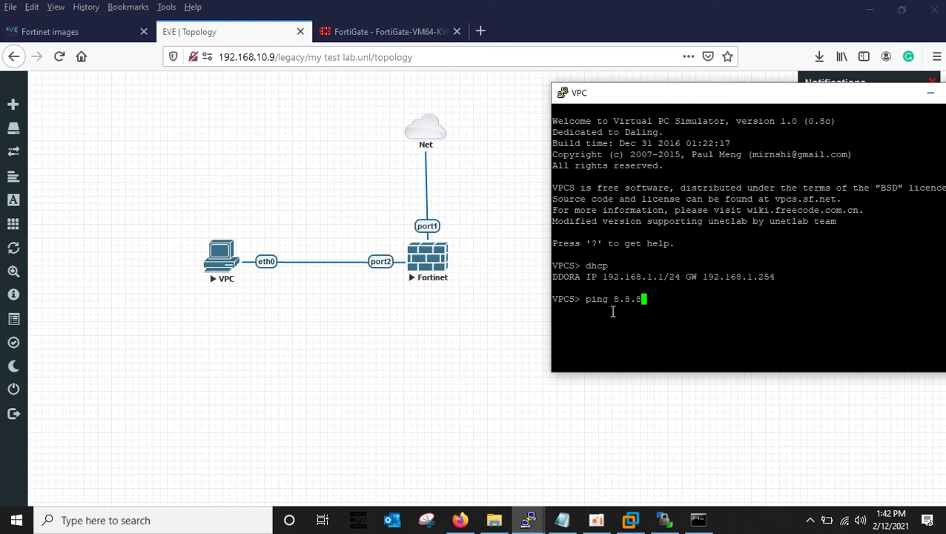
key(Return)
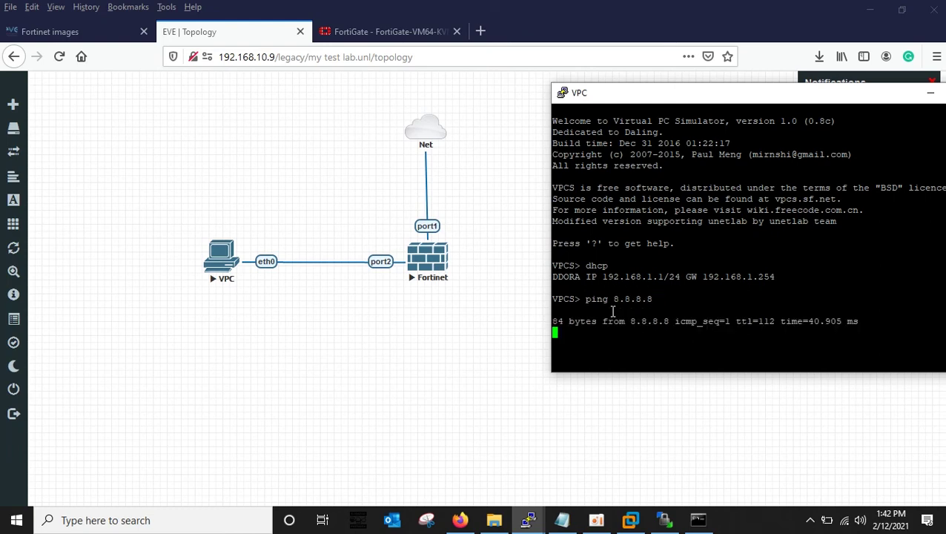
drag(679, 103, 485, 90)
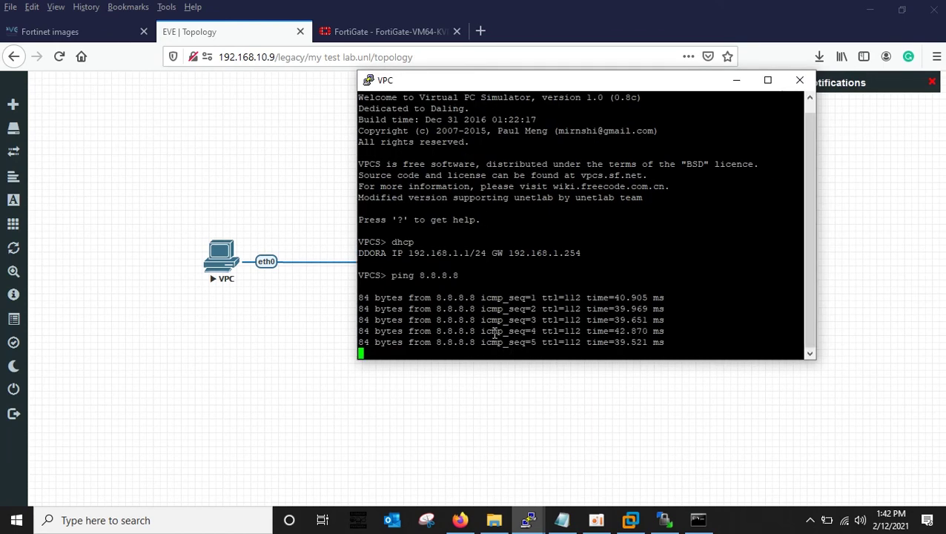
Back in the FortiGate GUI, open and refresh the Forward Traffic log.
click(737, 80)
click(359, 34)
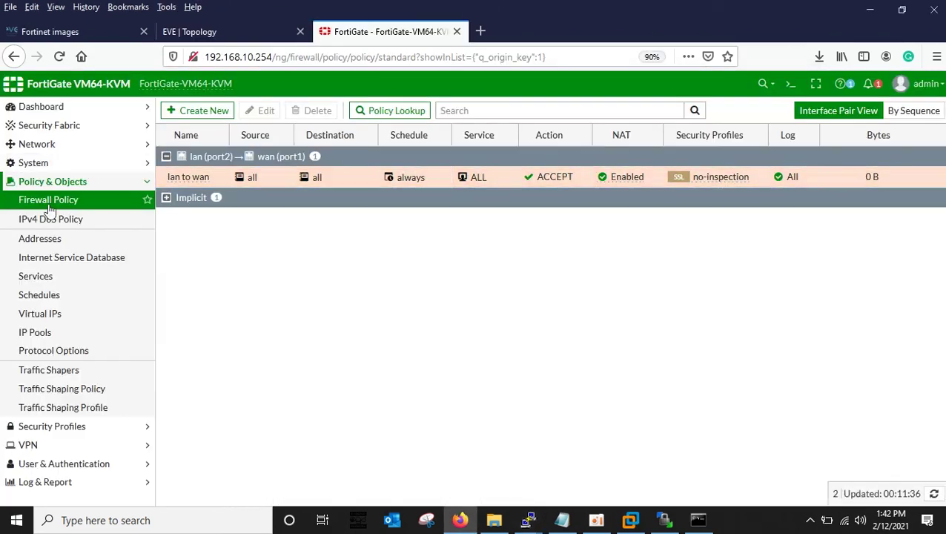
click(47, 183)
click(28, 220)
click(30, 261)
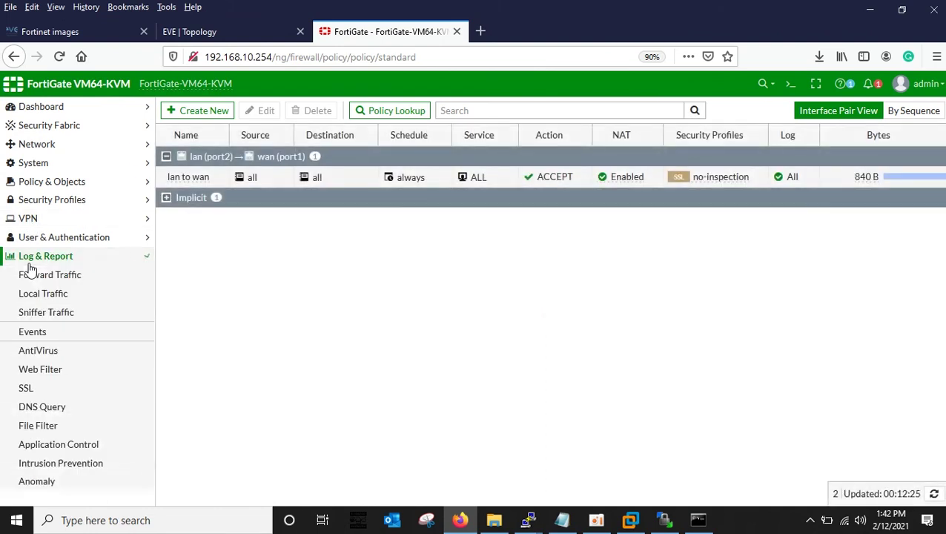
click(31, 277)
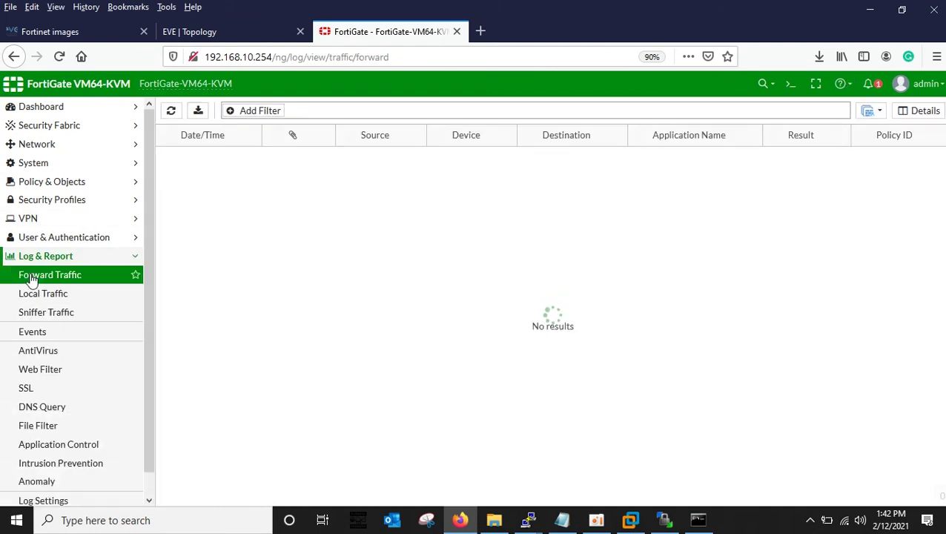
click(170, 110)
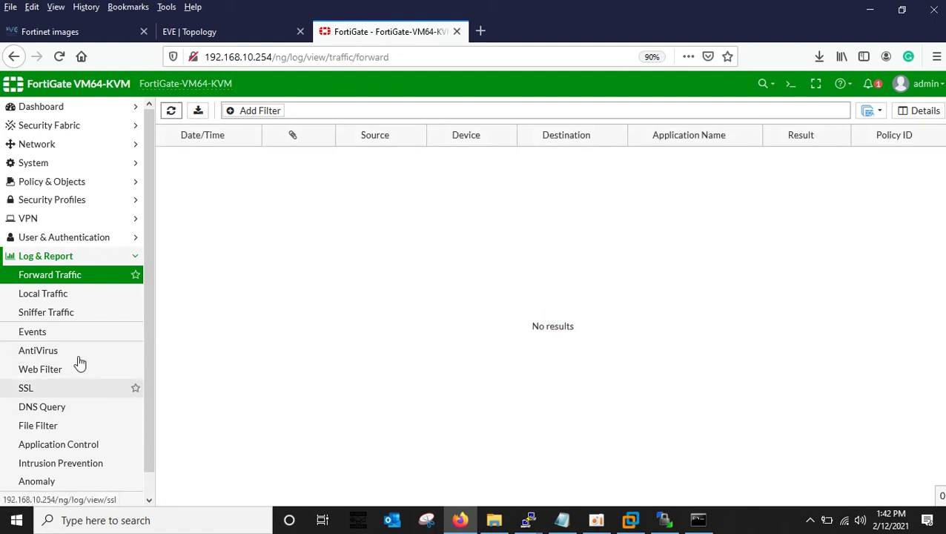
scroll(76, 360, down, 1)
Look at the Sniffer Traffic log, then open the Firewall Policy list to check lan to wan's counters.
click(45, 238)
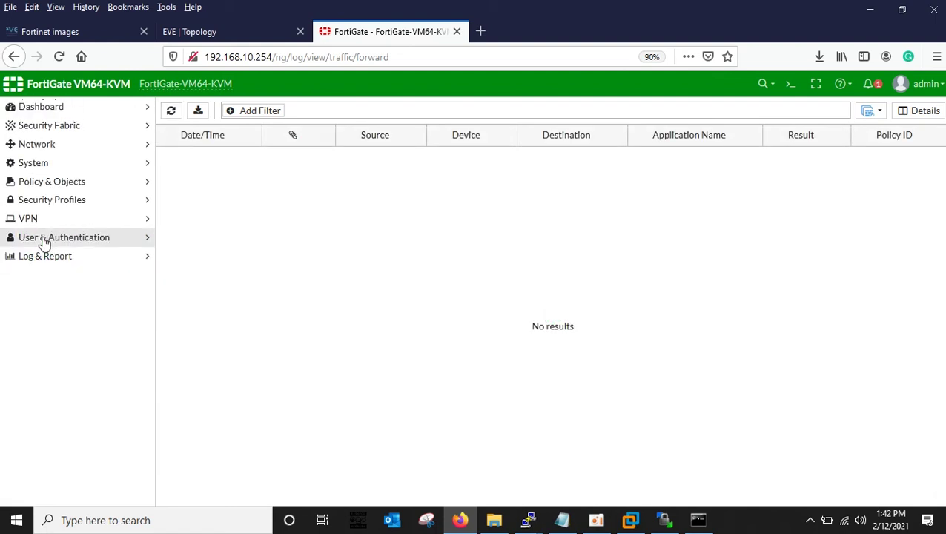
click(32, 259)
scroll(65, 363, down, 1)
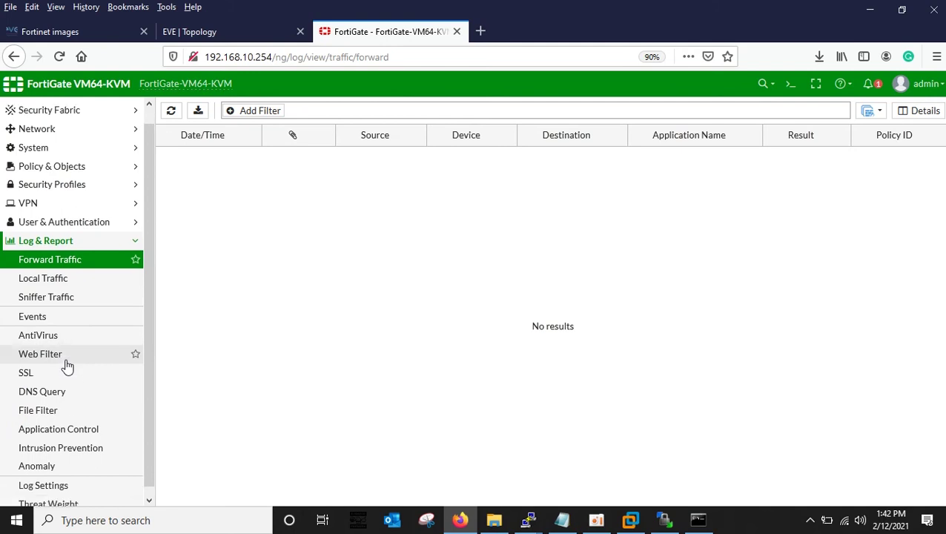
click(37, 293)
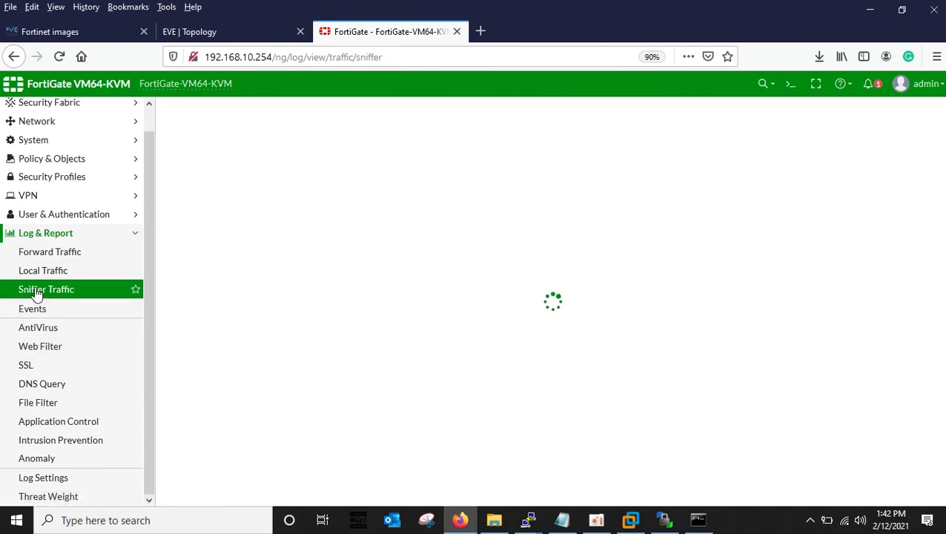
click(42, 259)
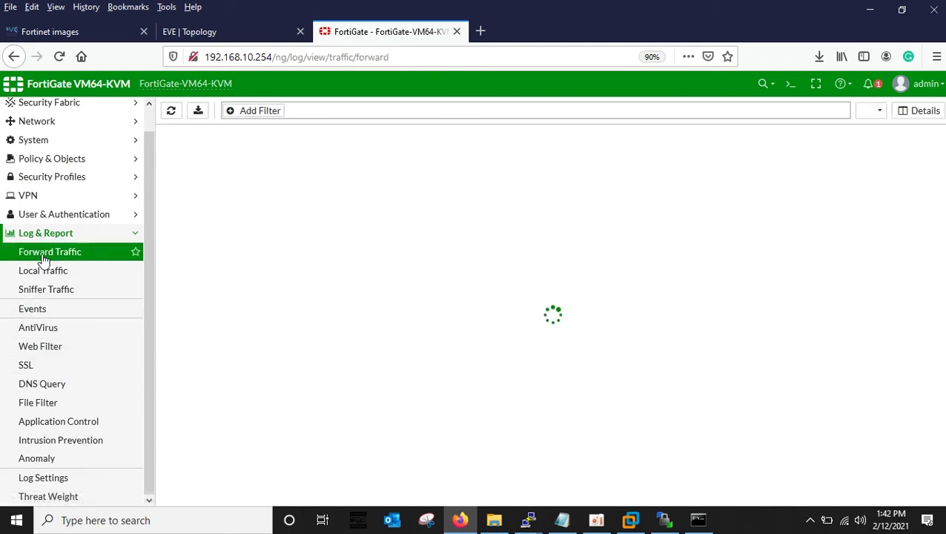
click(39, 158)
click(39, 201)
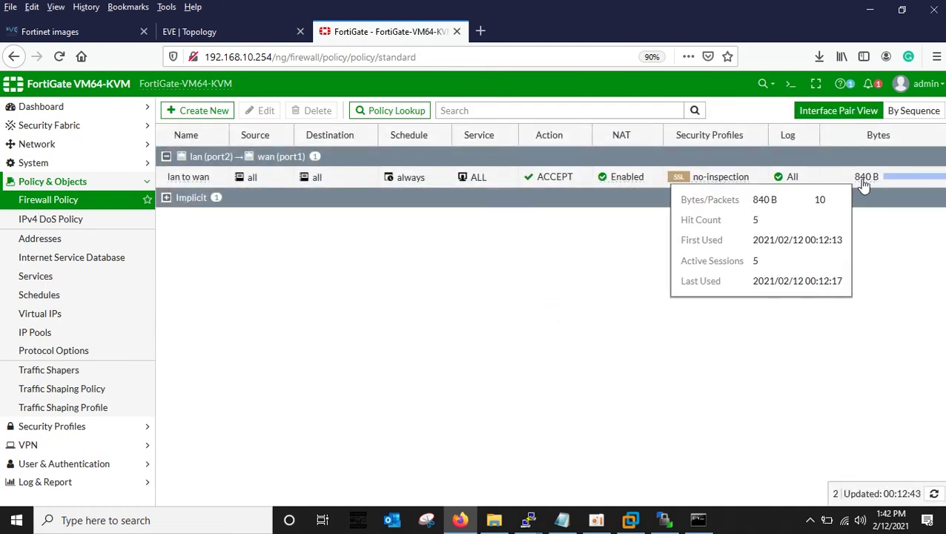
Open the Dashboard menu, starting and then cancelling a new dashboard twice.
click(869, 178)
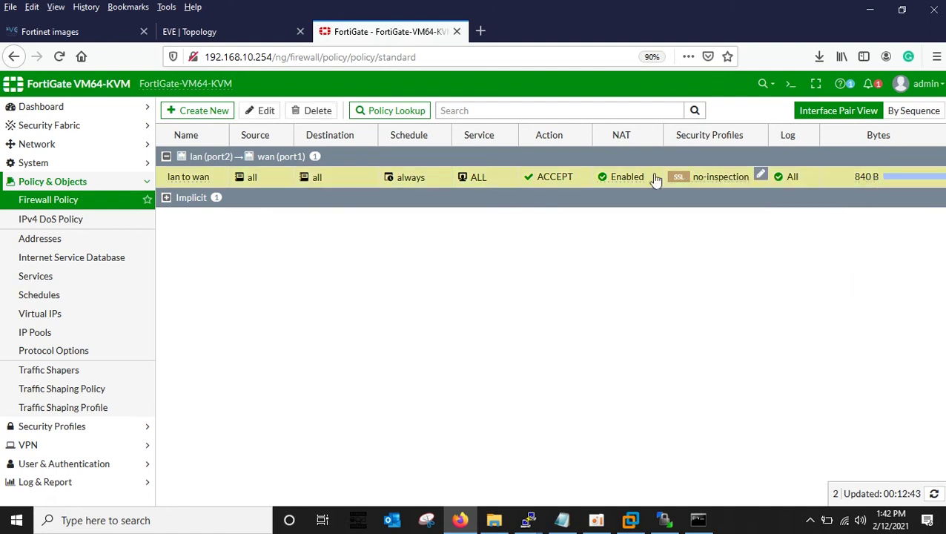
click(33, 182)
click(49, 109)
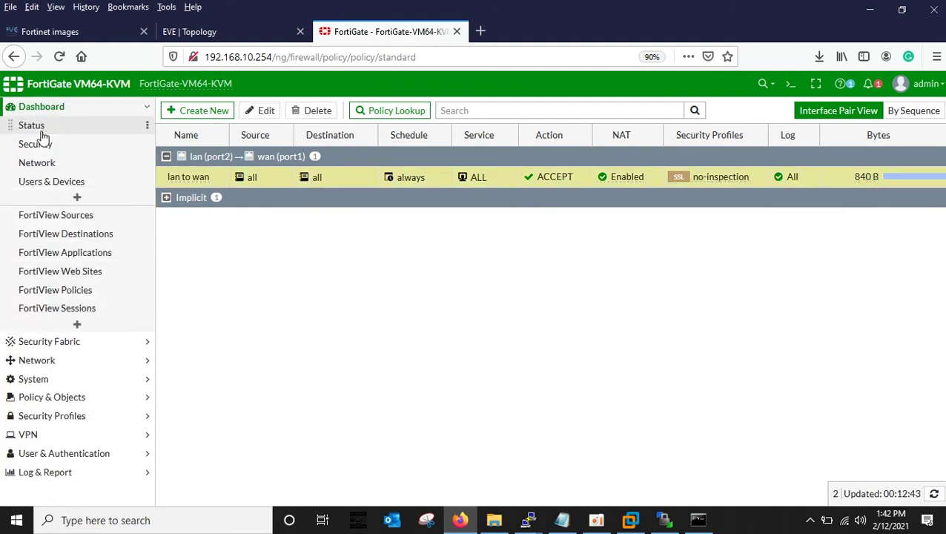
click(41, 110)
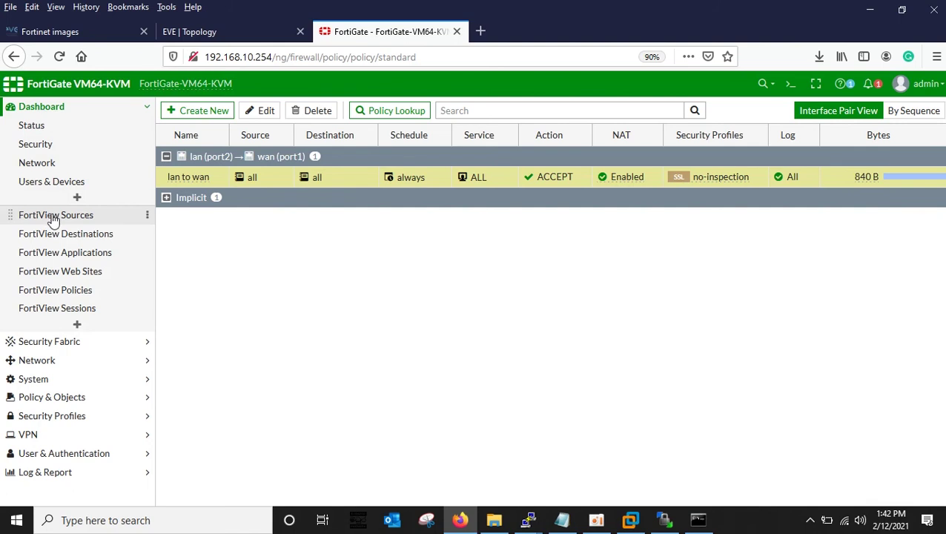
click(78, 198)
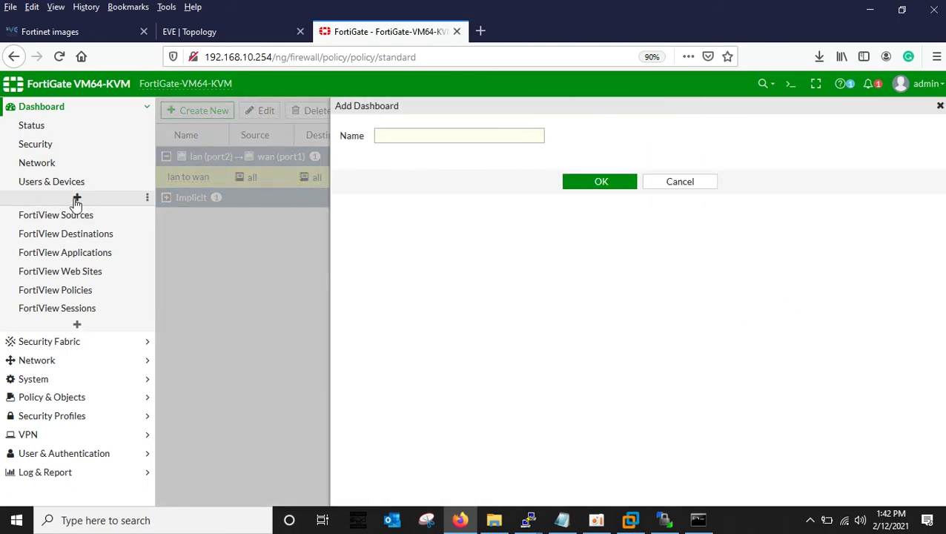
click(663, 184)
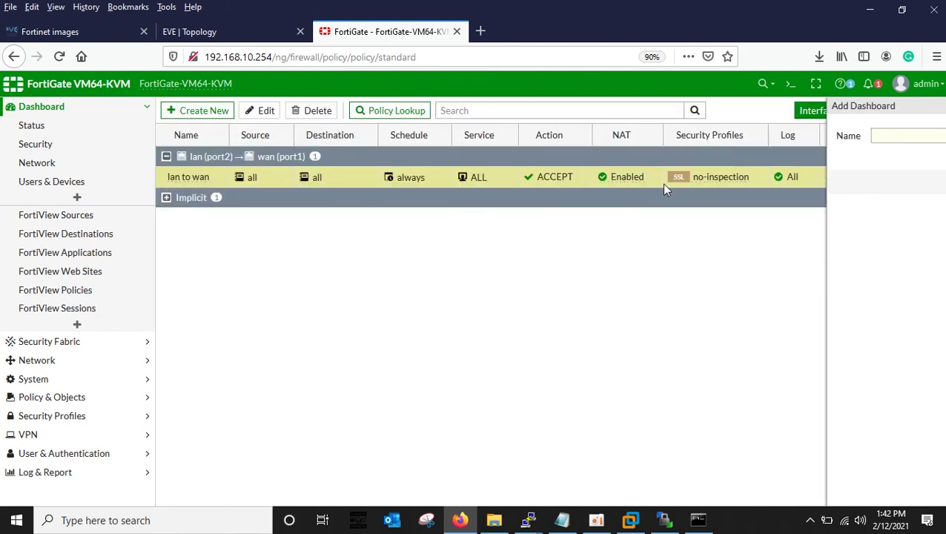
click(149, 197)
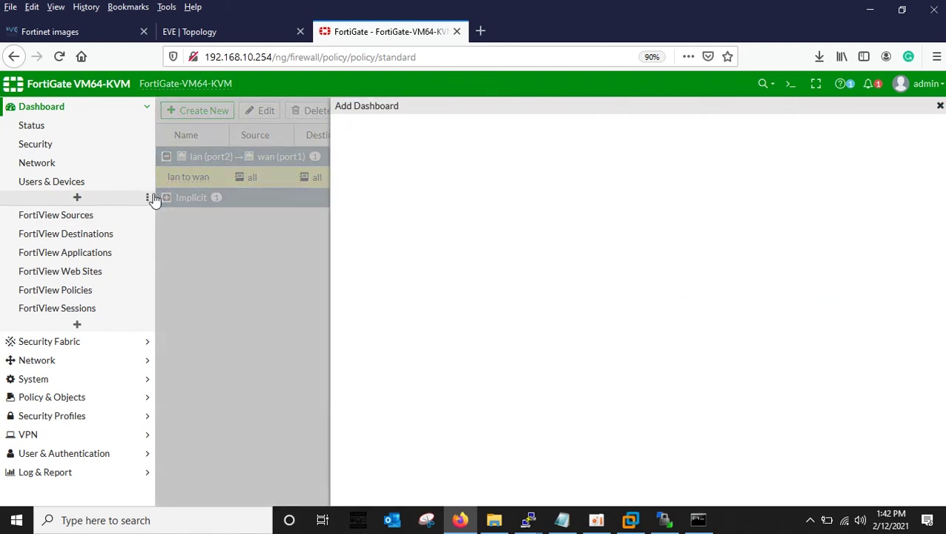
click(686, 185)
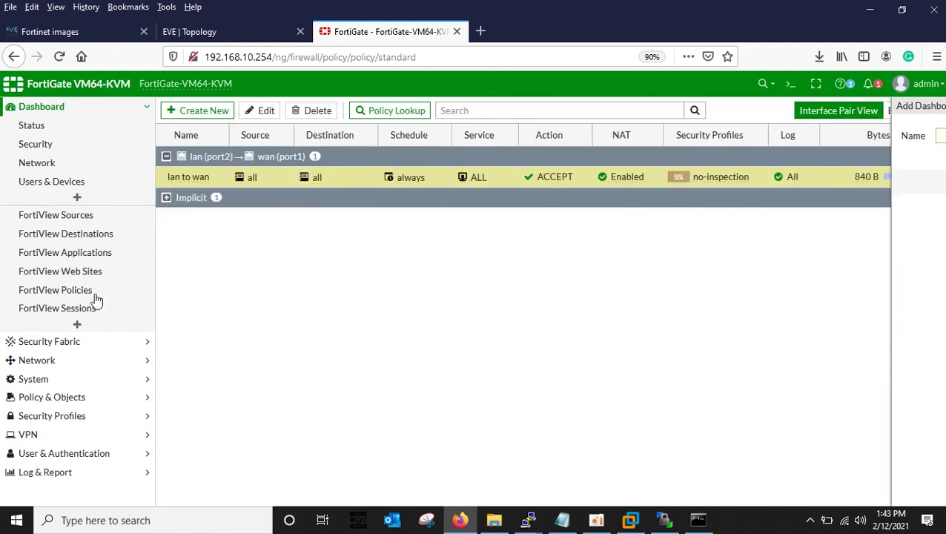
Choose DHCP in the Add Monitor list and add the DHCP Monitor.
click(78, 324)
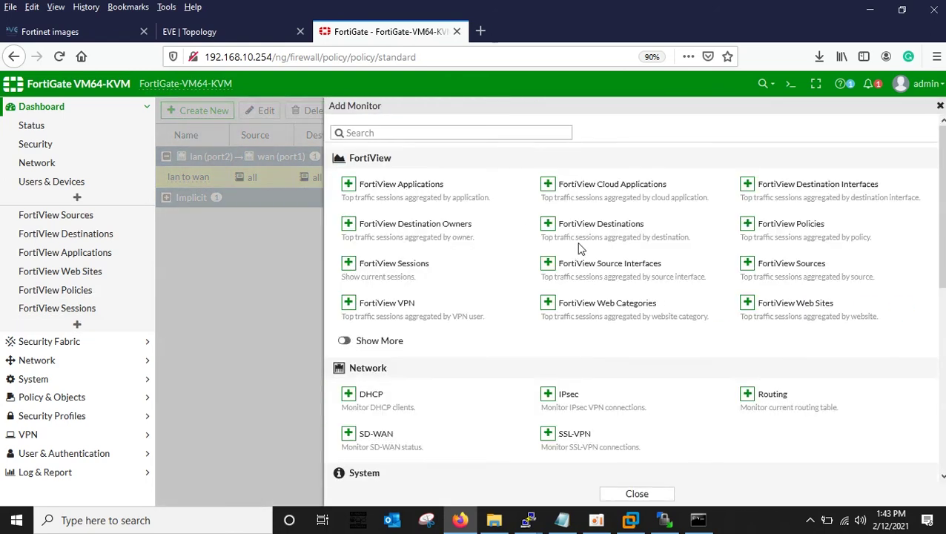
scroll(485, 312, down, 2)
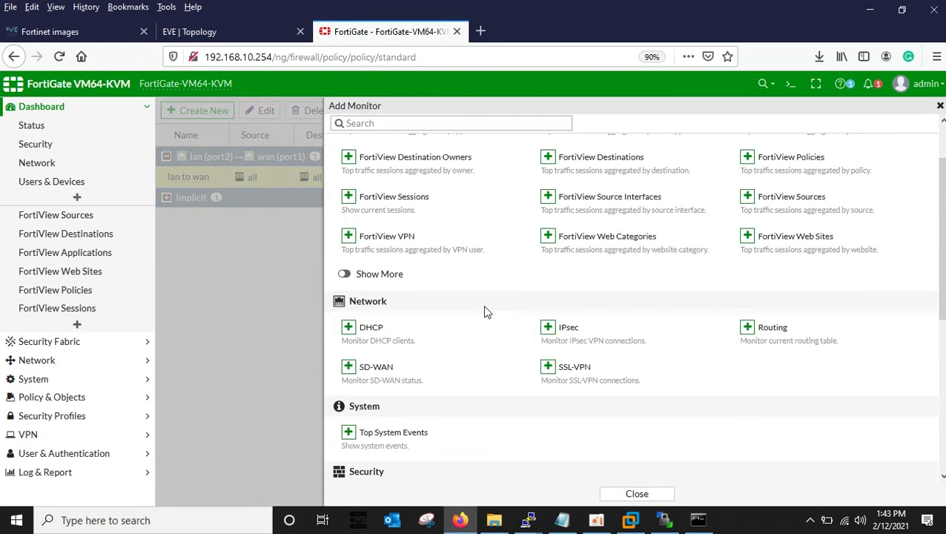
click(348, 327)
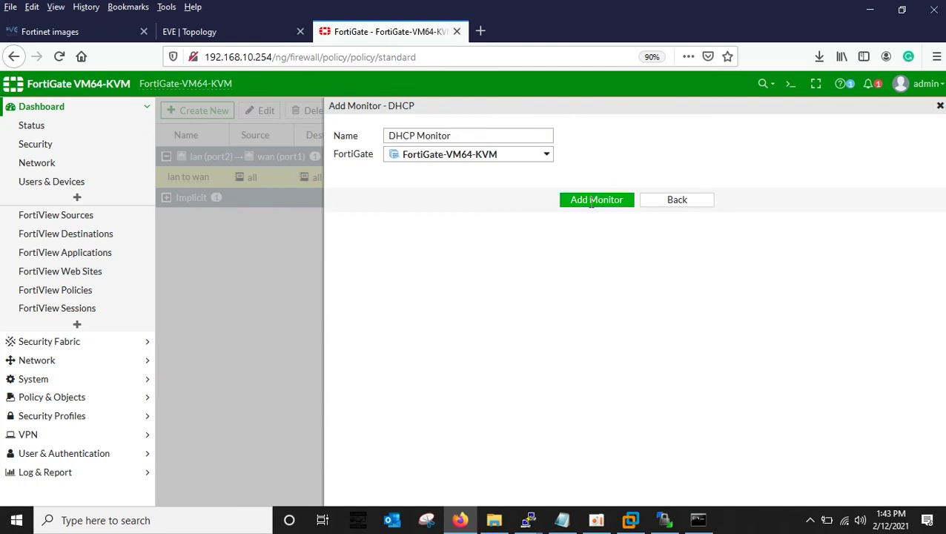
click(590, 202)
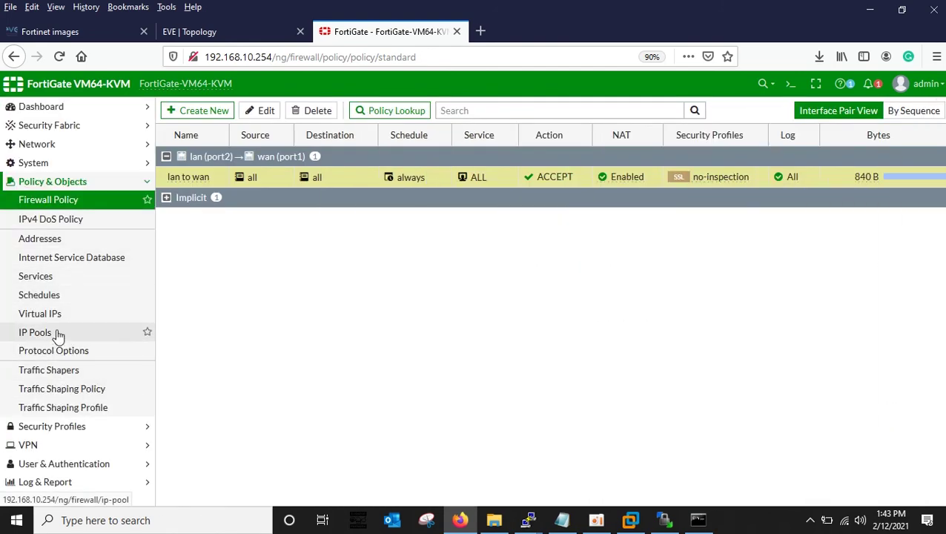
click(48, 183)
click(44, 107)
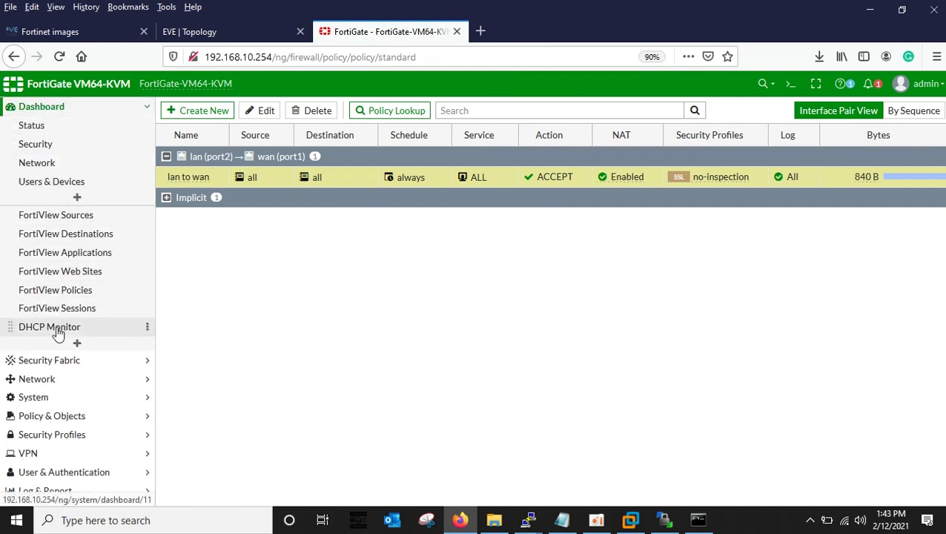
View the DHCP Monitor listing VPCS1 with lease 192.168.1.1 on lan (port2), expiring 2021/02/19.
click(58, 331)
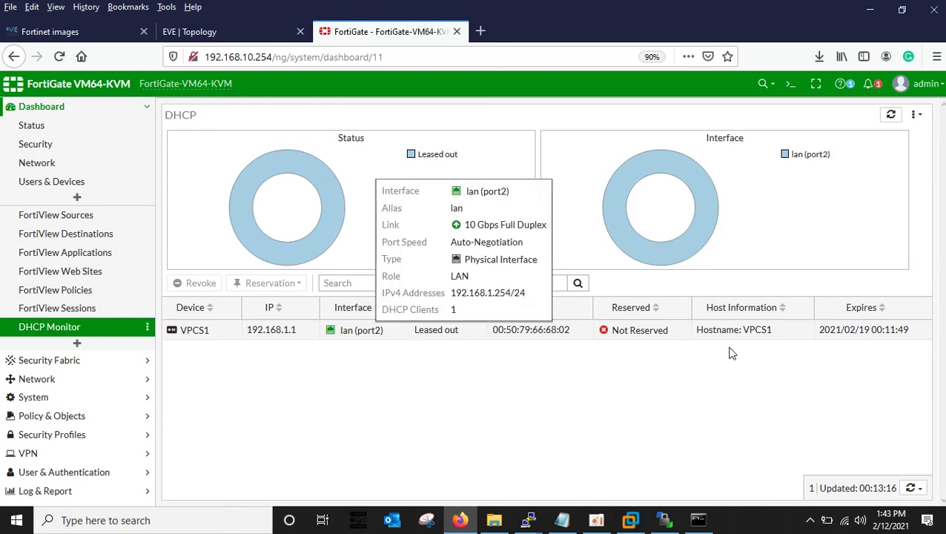
click(249, 34)
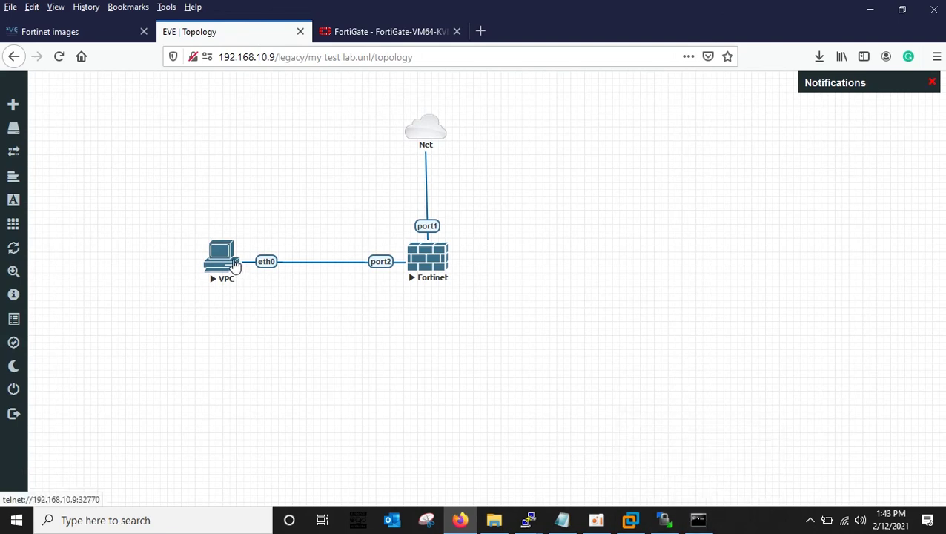
click(386, 31)
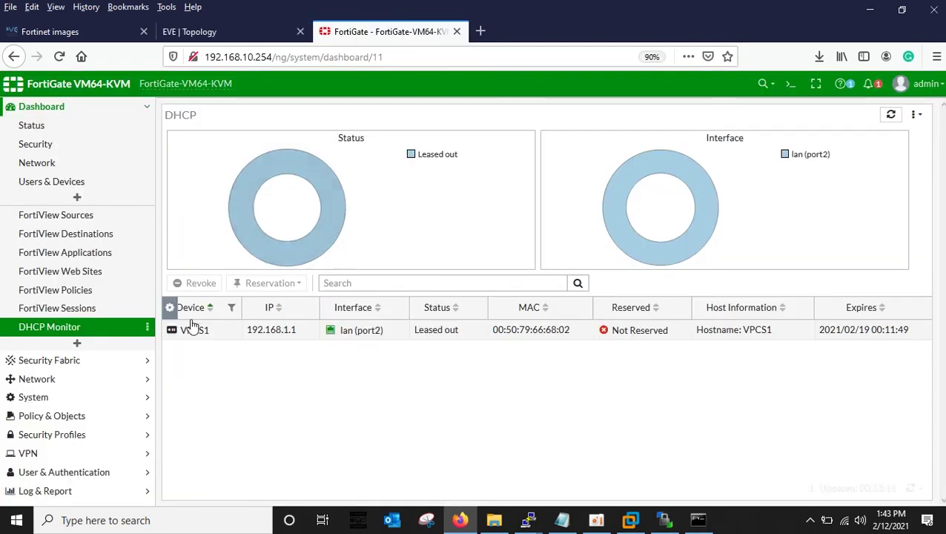
click(32, 109)
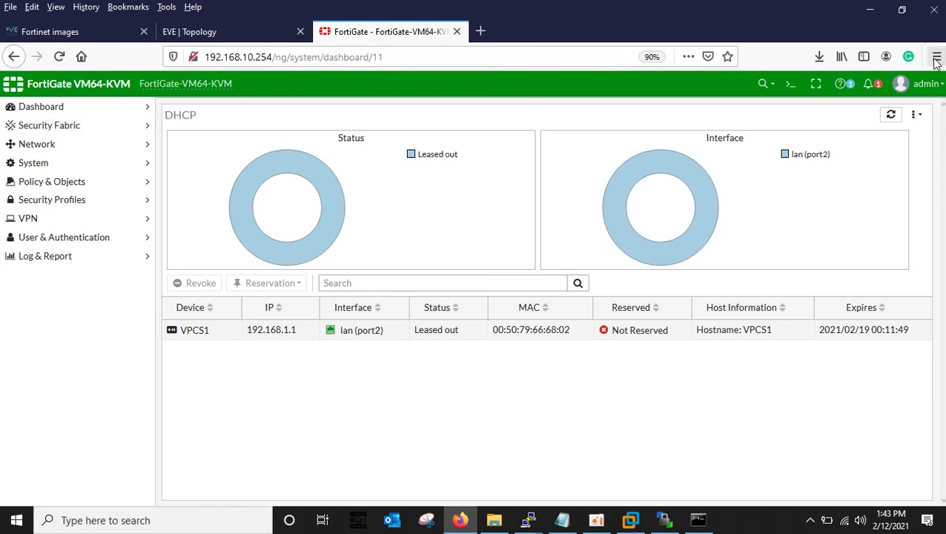
click(790, 87)
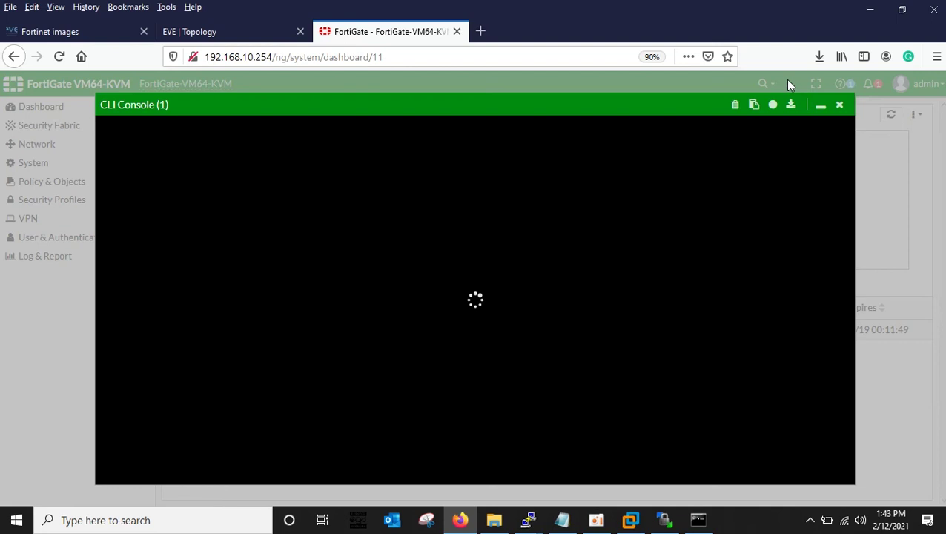
click(841, 103)
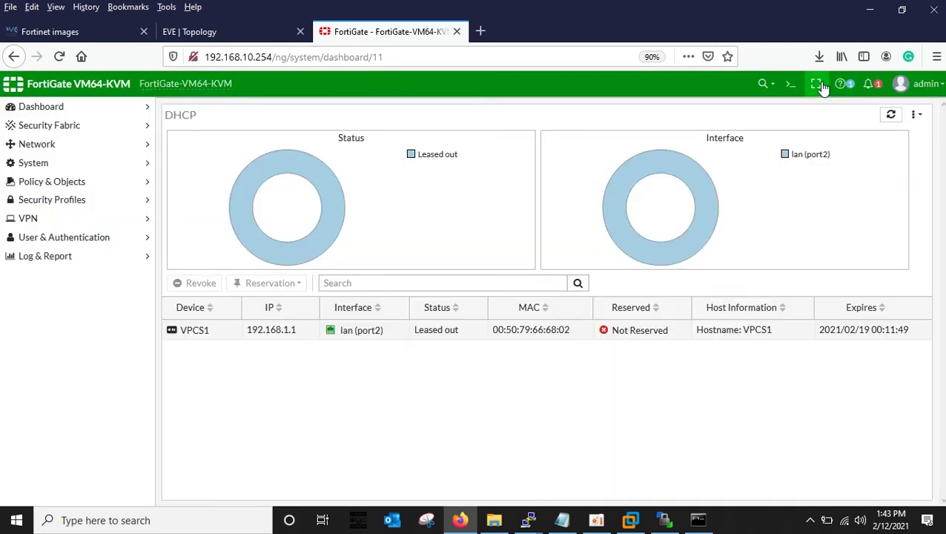
click(841, 84)
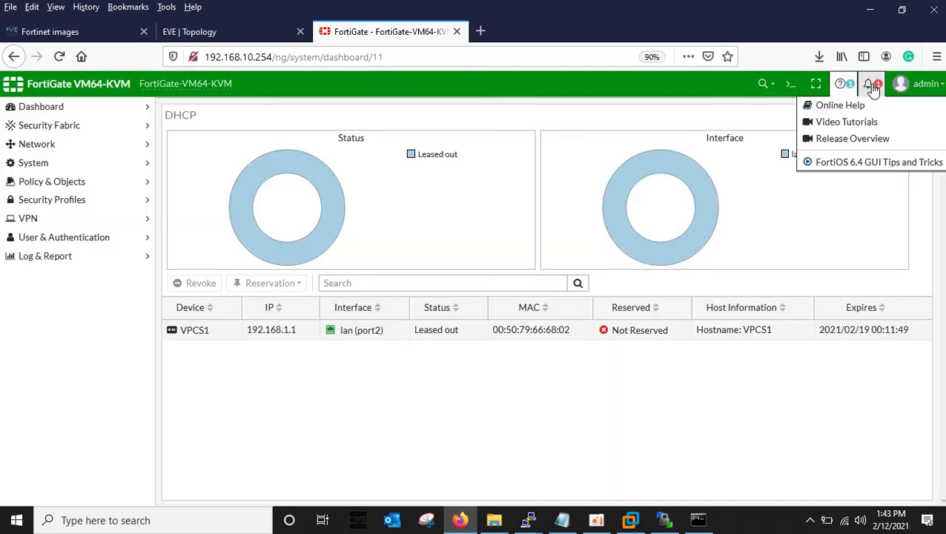
click(873, 87)
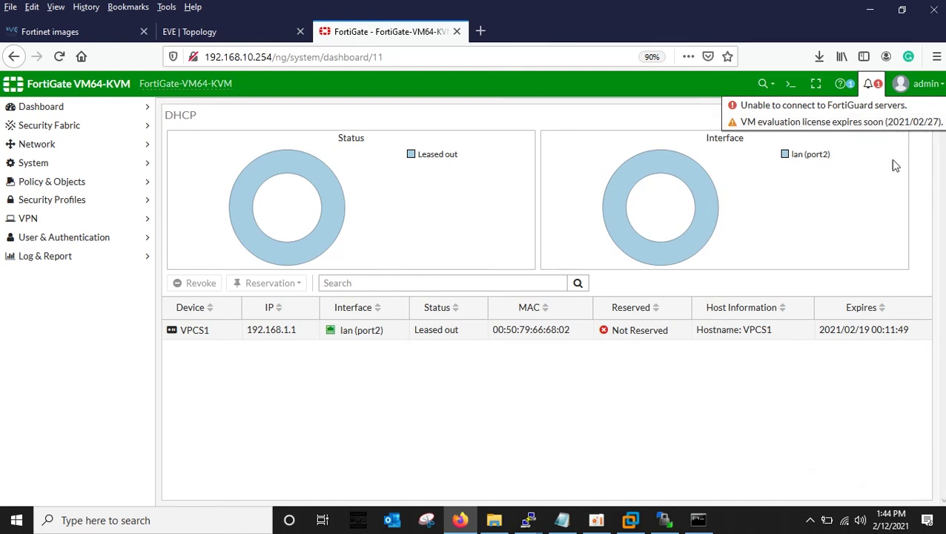
mouse_move(316, 250)
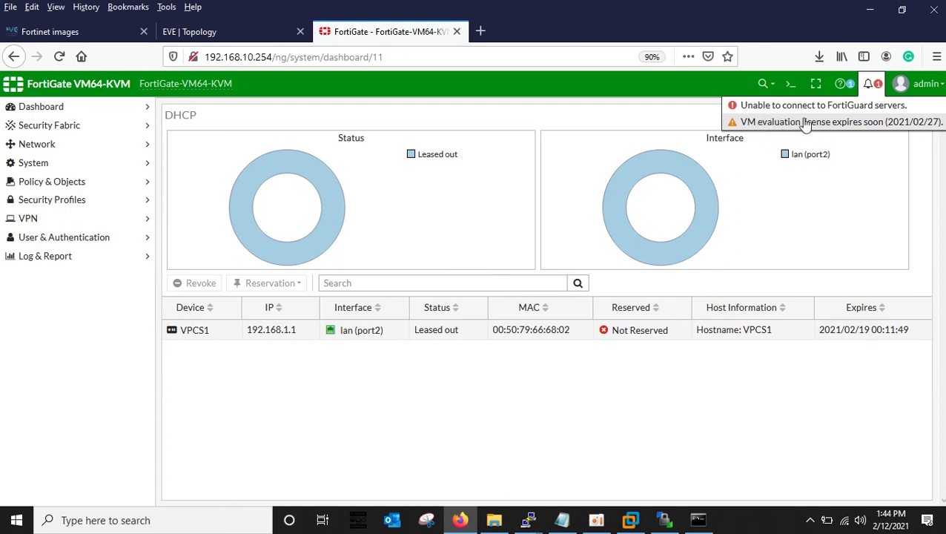
click(52, 114)
click(50, 113)
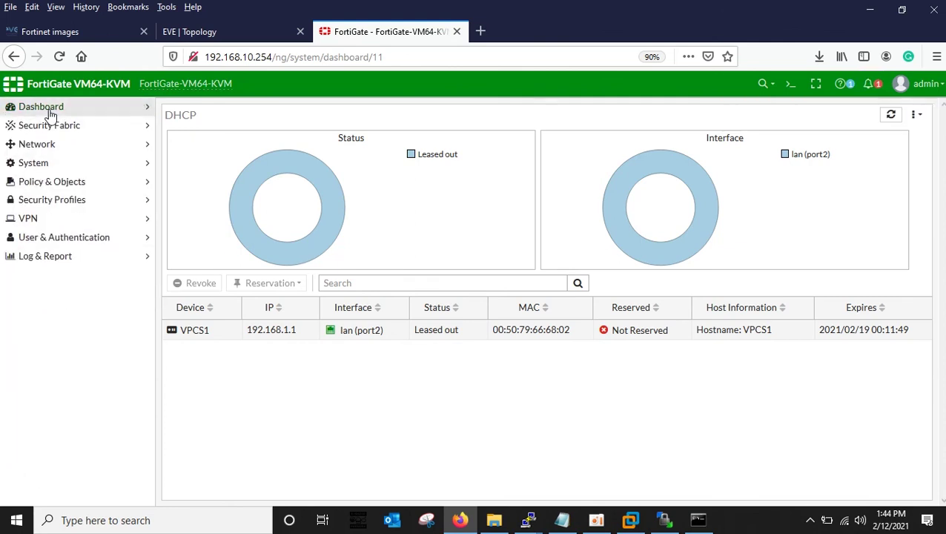
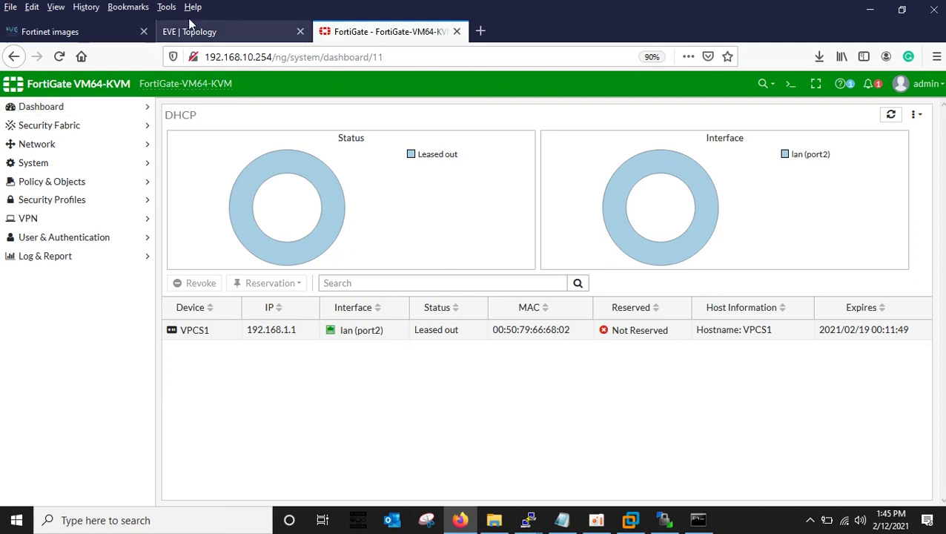
Review the VPC–FortiGate lab topology and the EVE Fortinet images guide, ending on VPCS1's 192.168.1.1 lease.
click(211, 35)
click(361, 37)
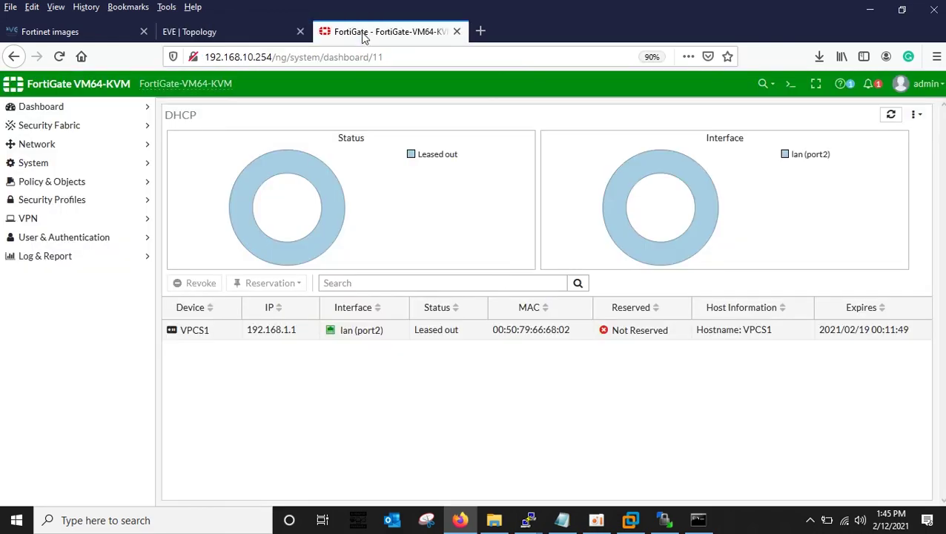
click(101, 30)
scroll(460, 231, up, 2)
scroll(460, 231, up, 8)
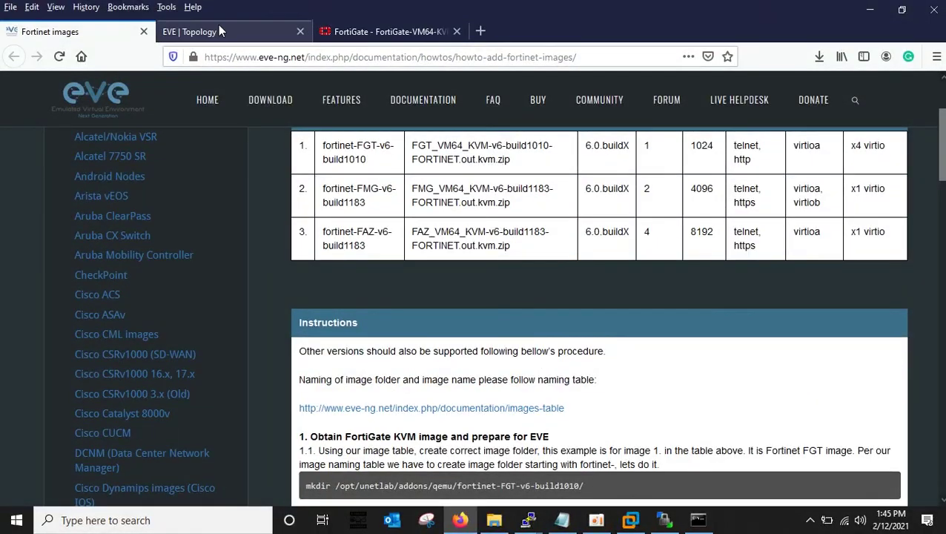
click(220, 29)
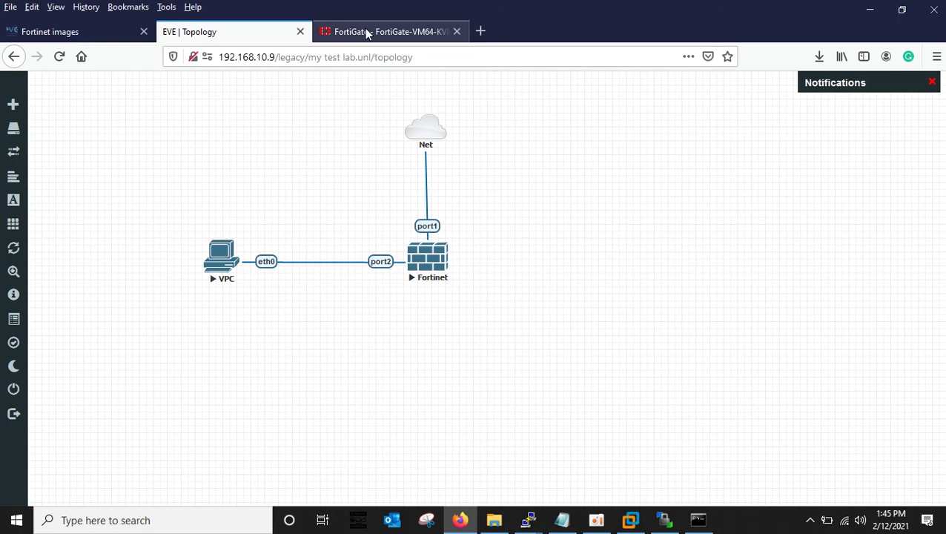
click(367, 34)
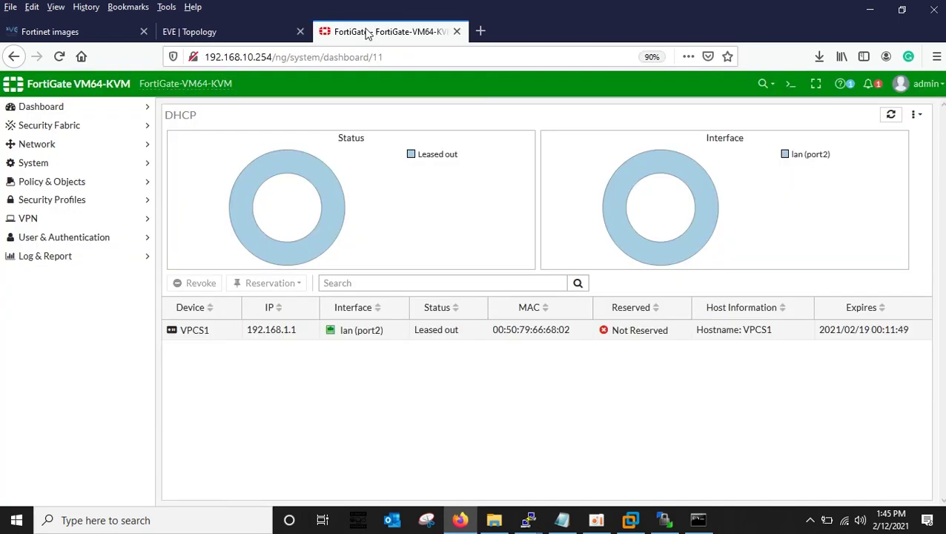